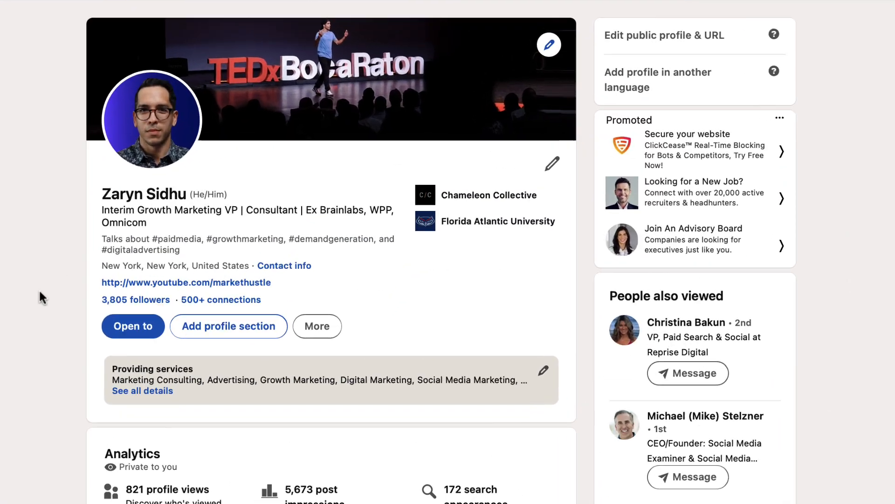
# Review the LinkedIn profile down to the Experience section and expand the VP, Paid Social Activation description under Brainlabs
pyautogui.scroll(-20, 0, 321)
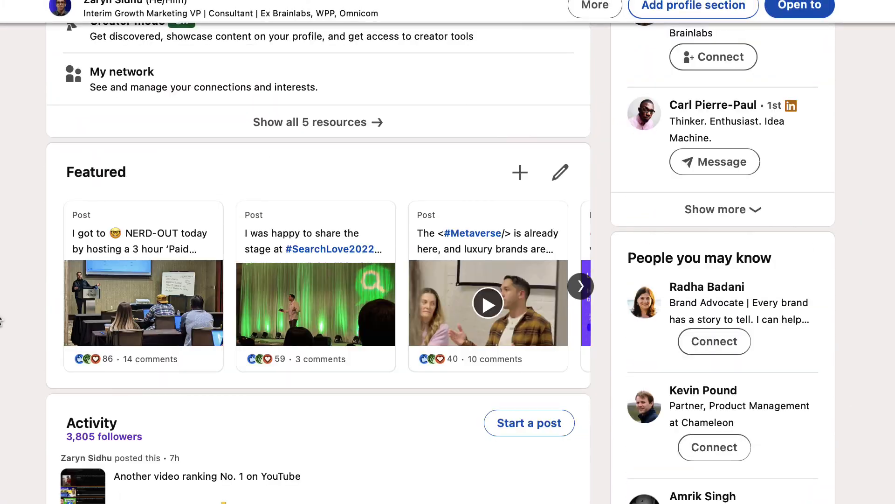
pyautogui.scroll(-15, 0, 321)
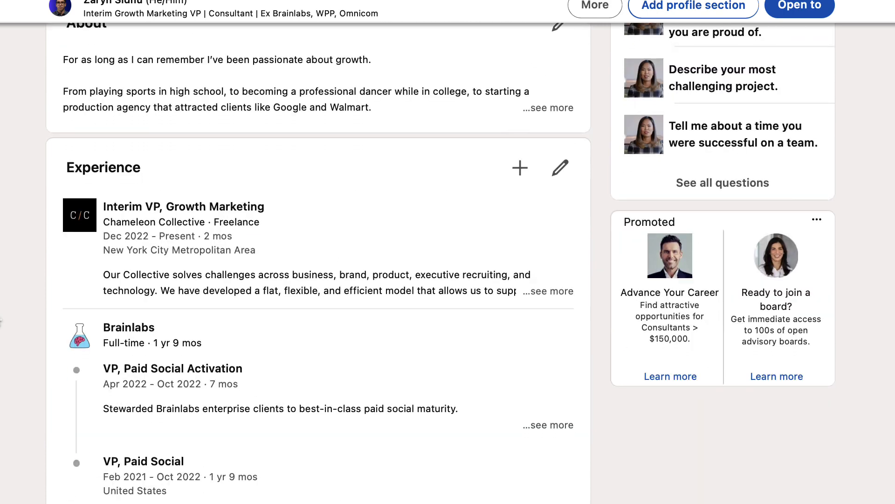
pyautogui.scroll(-1, 0, 326)
pyautogui.click(557, 351)
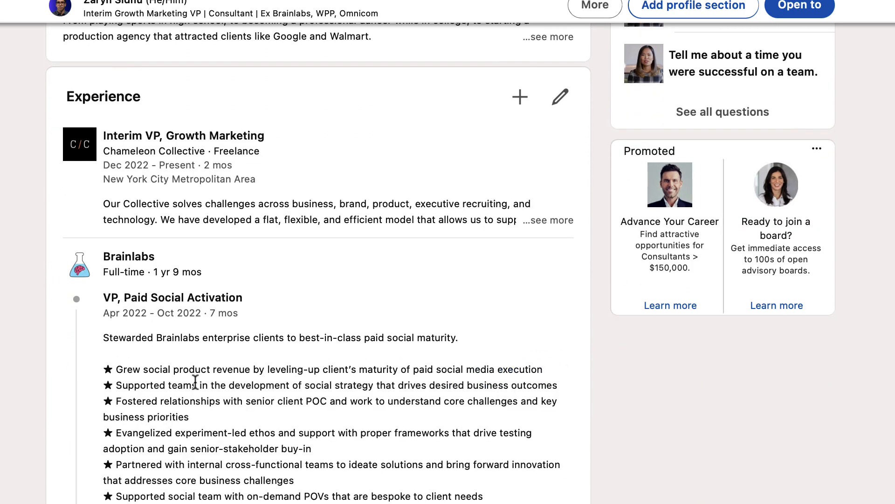
pyautogui.scroll(-2, 0, 387)
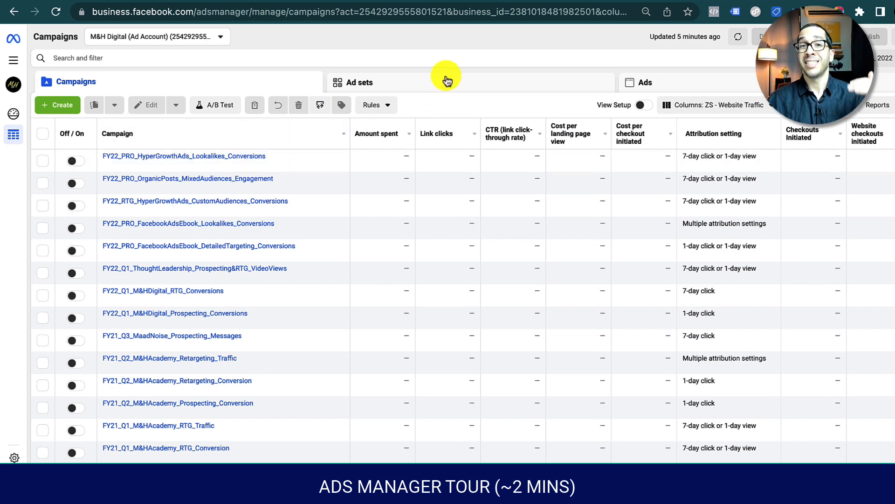
# In Ads Manager, view the FY22_PRO_HyperGrowthAds_Lookalikes_Conversions campaign's ad sets with a widened name column and the first ad set's ads, returning to the campaign list
pyautogui.click(254, 158)
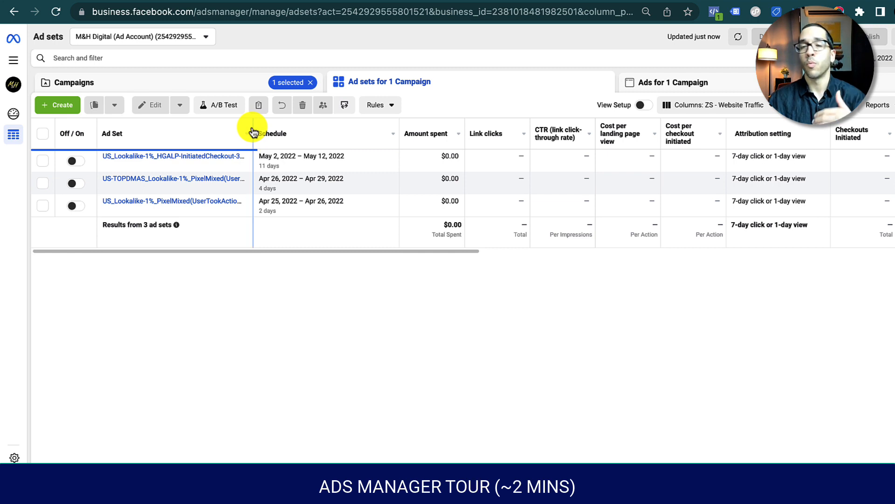
pyautogui.moveTo(253, 129); pyautogui.dragTo(443, 136)
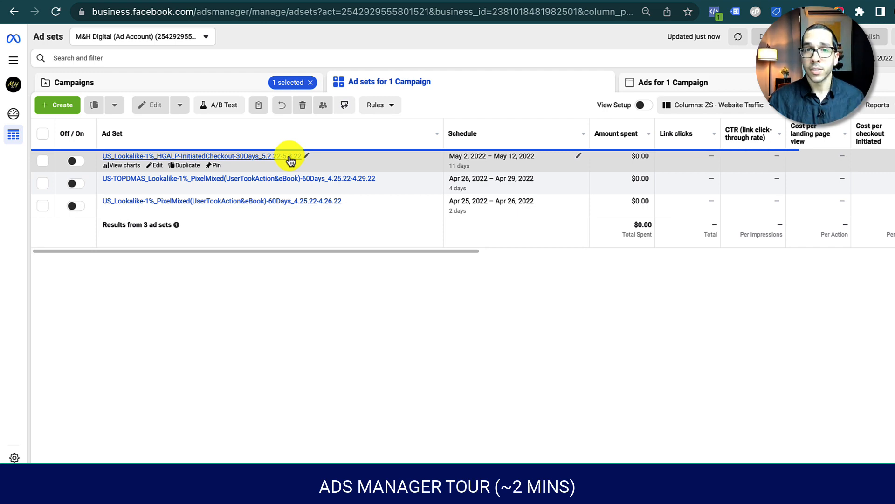
pyautogui.click(290, 158)
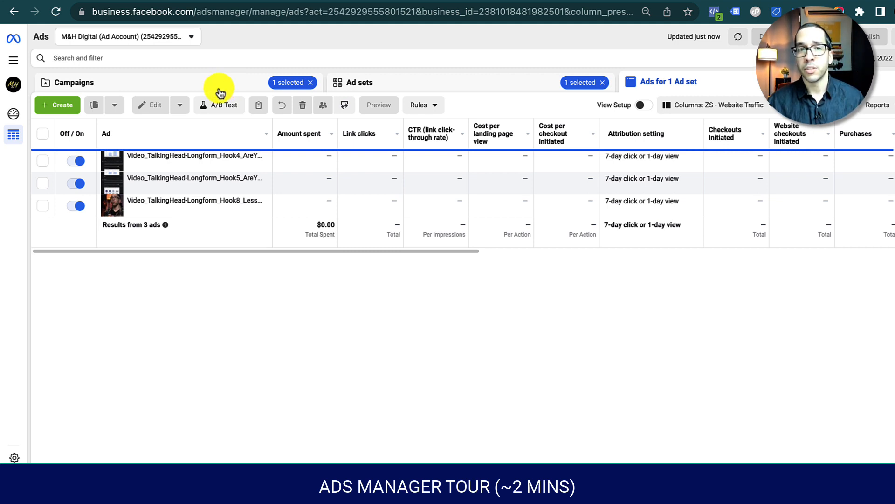
pyautogui.click(410, 81)
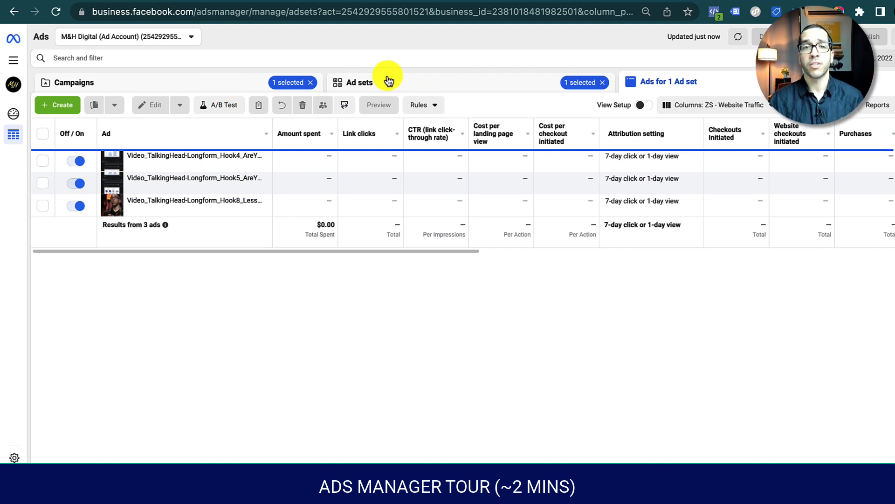
pyautogui.click(180, 82)
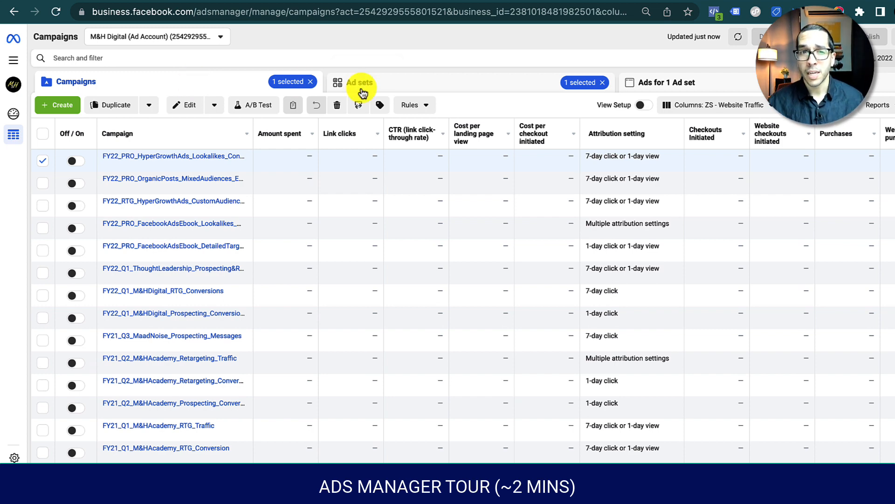
# Look at the edit settings of the US_Lookalike-1%_HGALP-InitiatedCheckout-30Days ad set, close them, and view its ads before returning to the campaign list
pyautogui.click(385, 89)
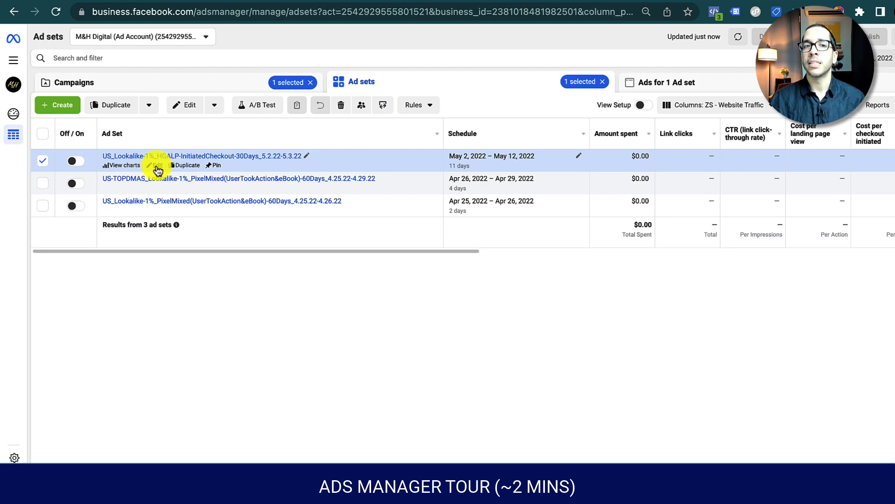
pyautogui.click(157, 166)
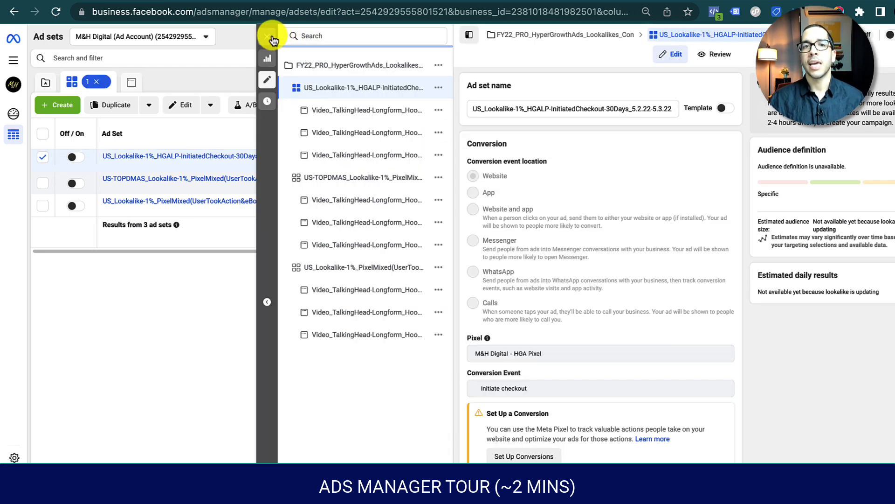
pyautogui.click(269, 37)
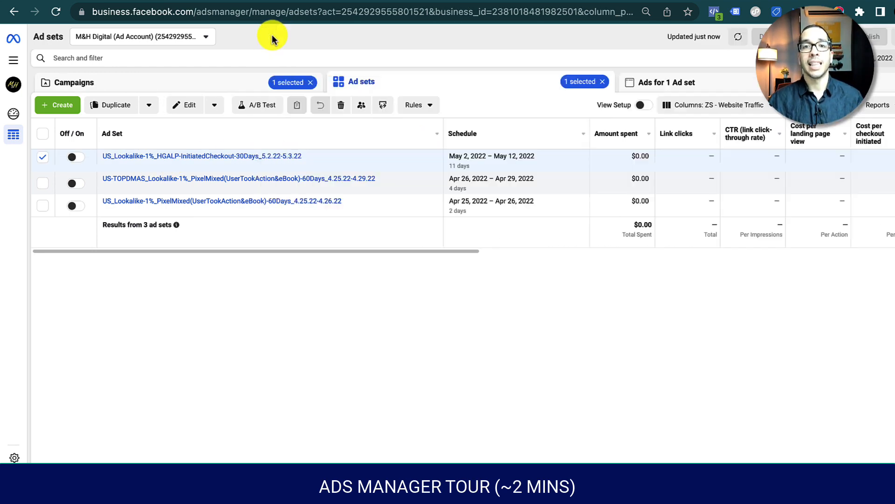
pyautogui.click(705, 87)
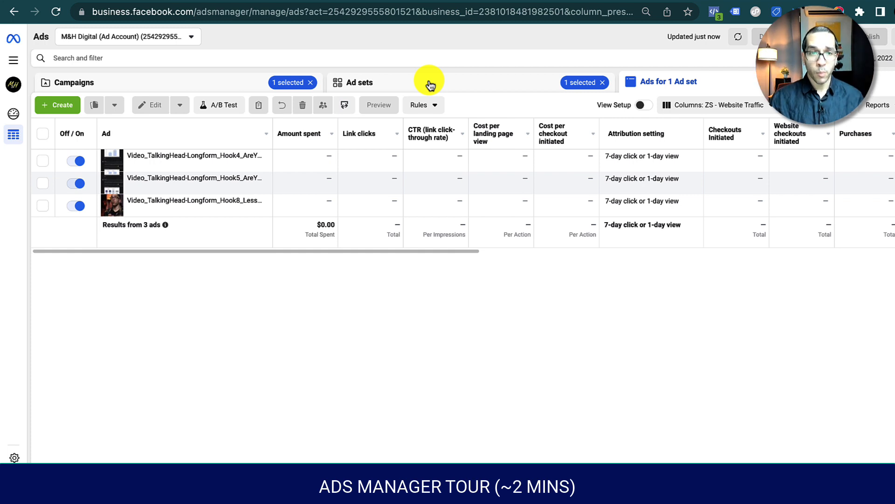
pyautogui.click(231, 84)
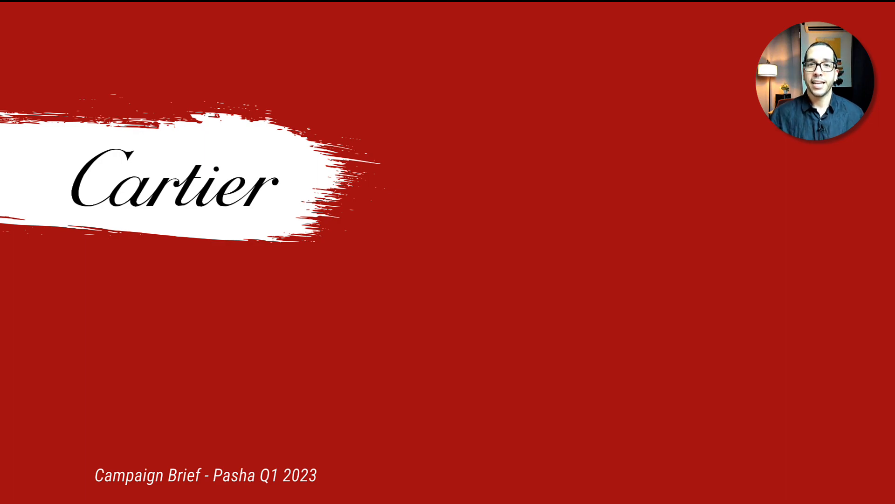
pyautogui.press('Right')
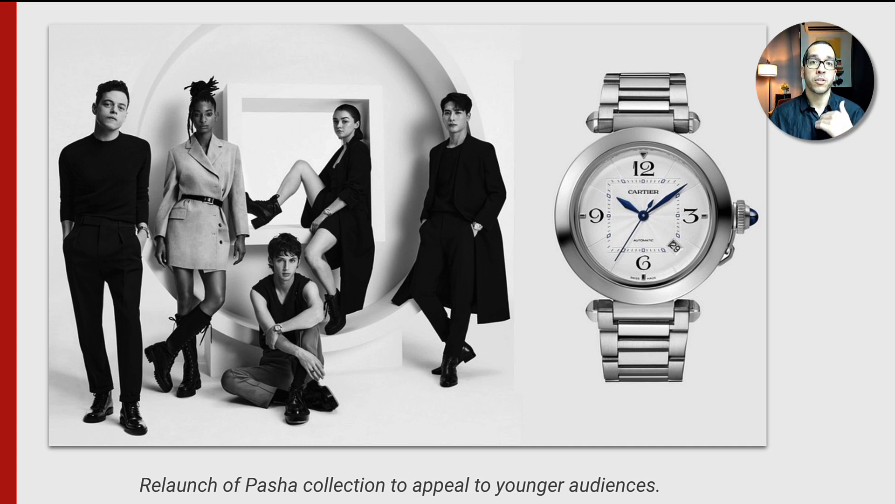
pyautogui.press('Right')
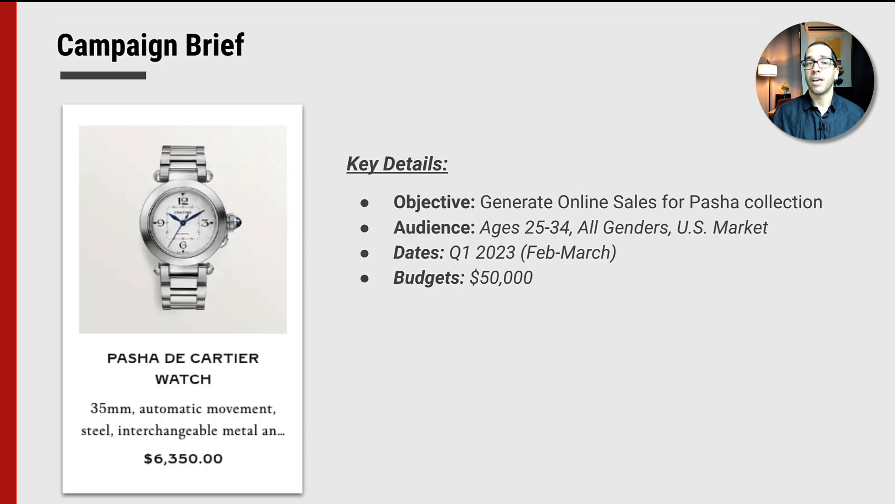
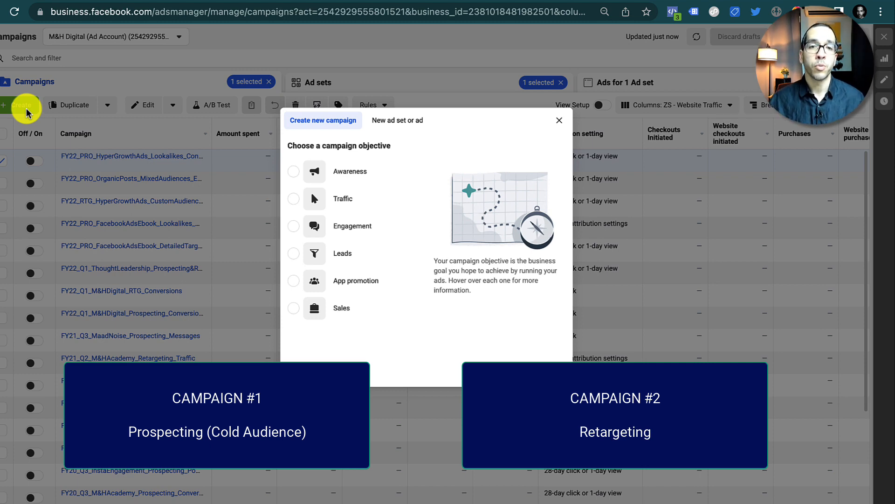
# Create a new campaign with the Sales objective
pyautogui.moveTo(385, 181)
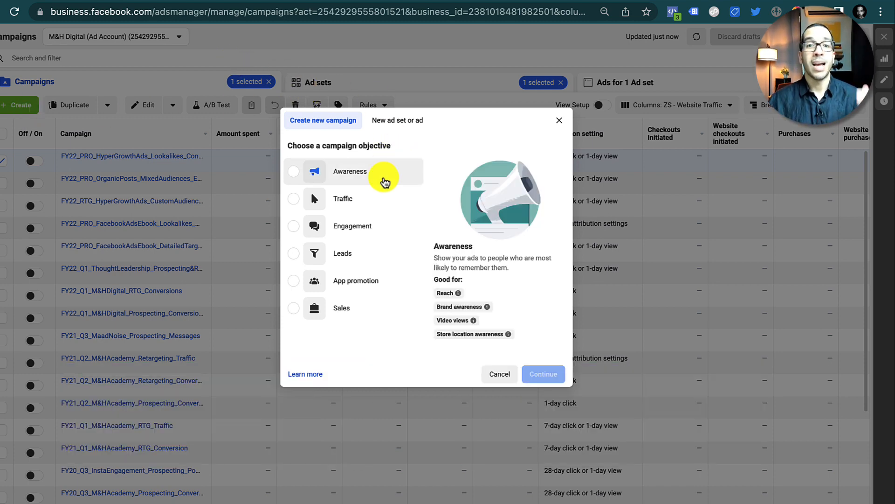
pyautogui.moveTo(380, 245)
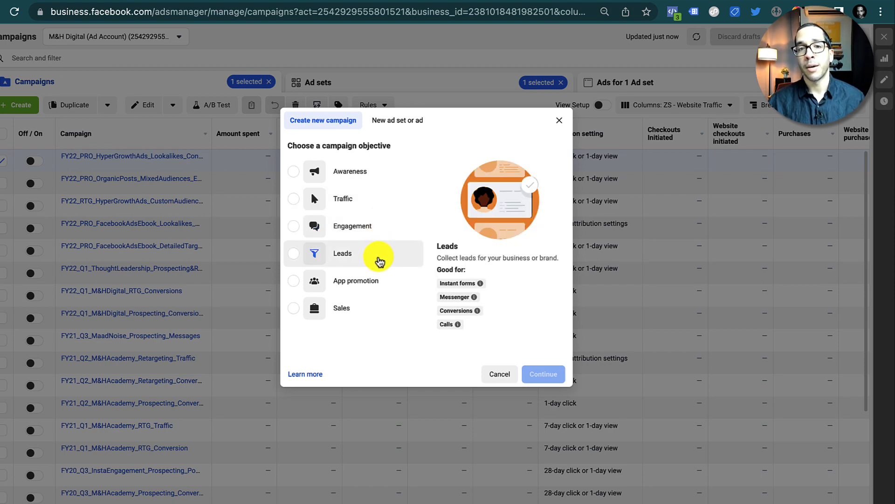
pyautogui.moveTo(355, 313)
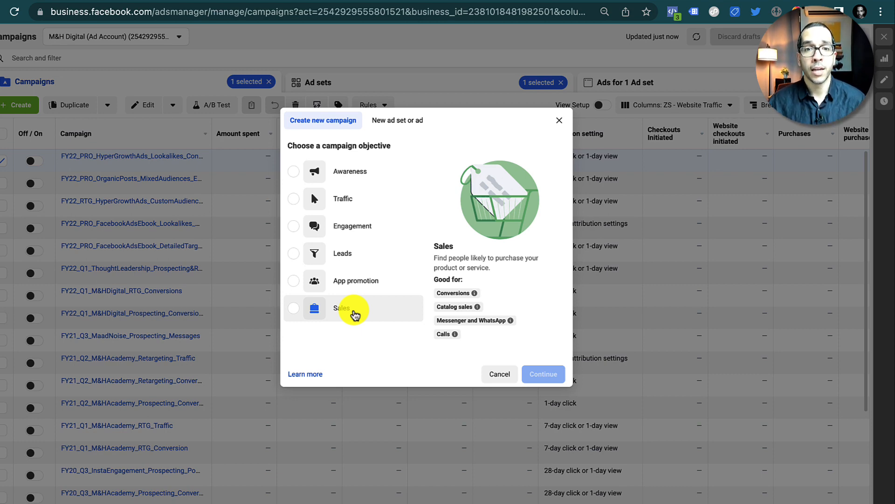
pyautogui.click(353, 312)
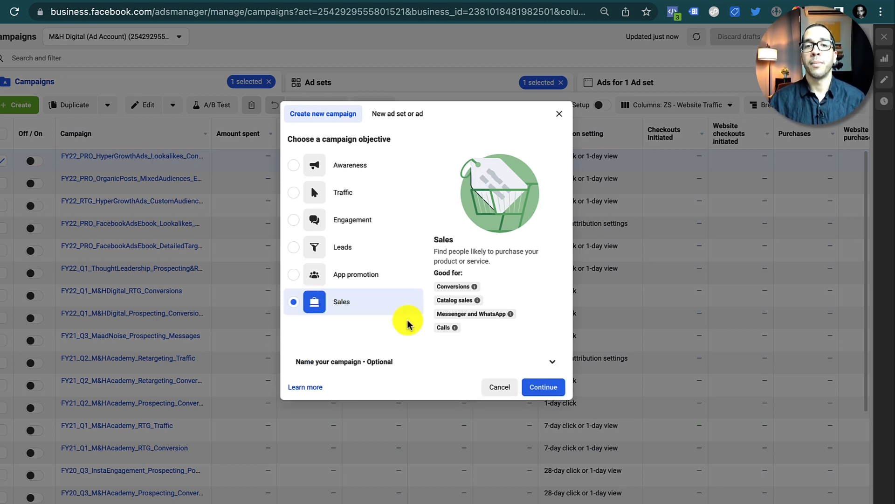
pyautogui.moveTo(443, 321)
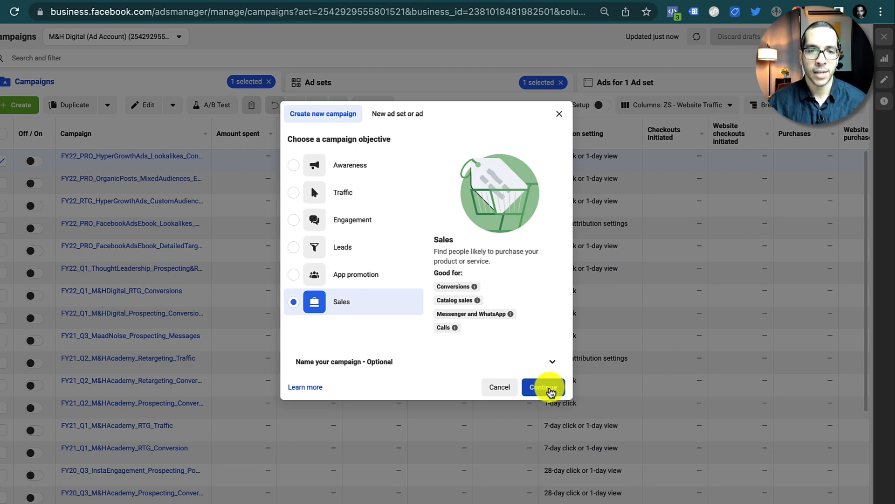
pyautogui.click(549, 389)
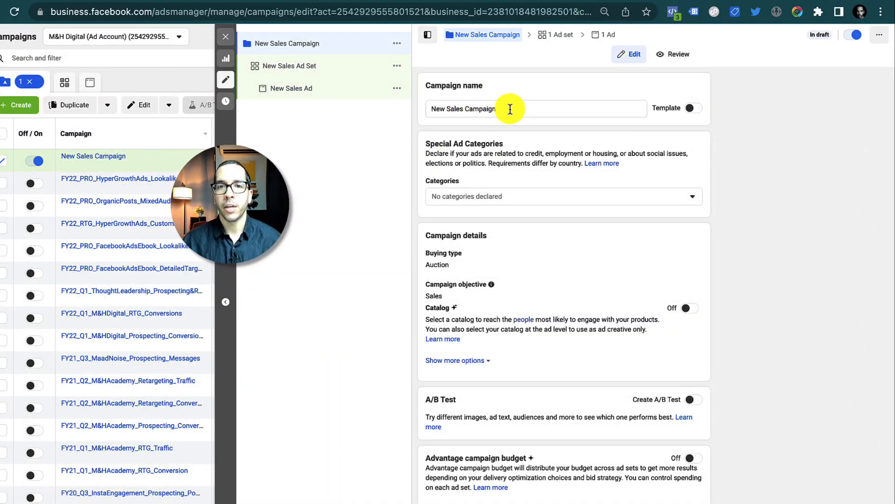
# Name the new sales campaign FY23_PRO_Pasha_Conversion
pyautogui.moveTo(513, 108); pyautogui.dragTo(427, 110)
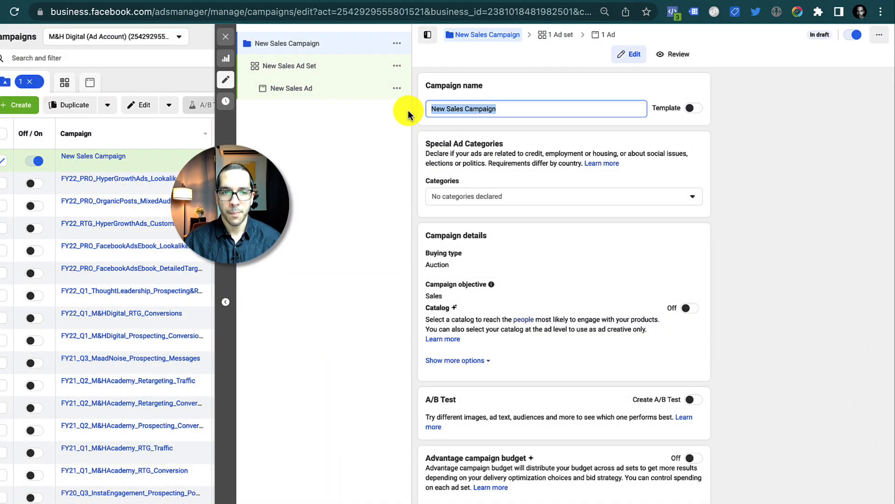
pyautogui.write('Fy20')
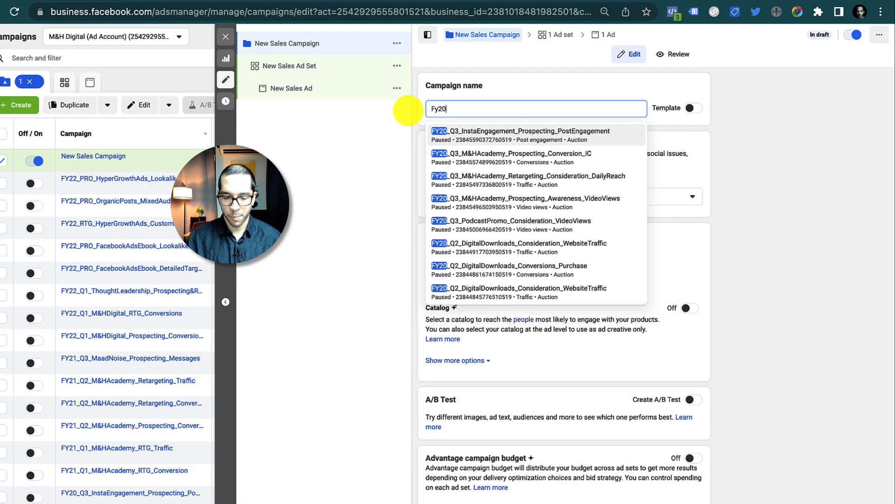
pyautogui.press('BackSpace')
pyautogui.press('BackSpace')
pyautogui.press('BackSpace')
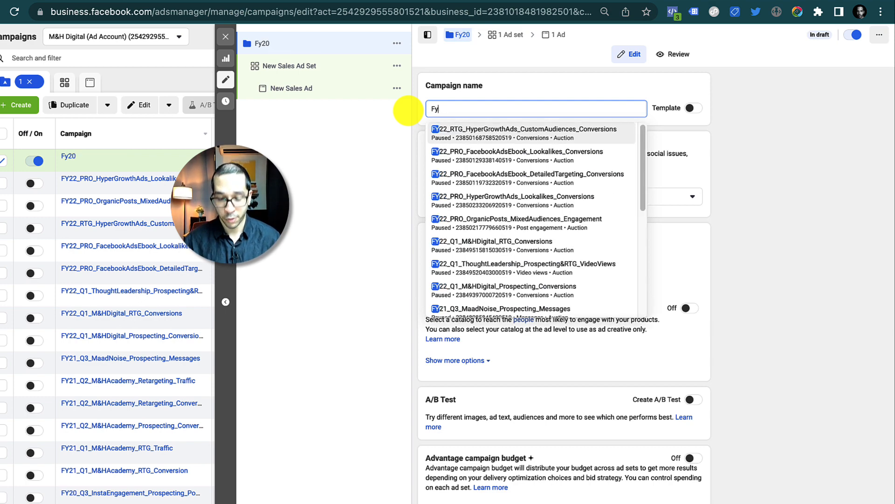
pyautogui.write('Y23_')
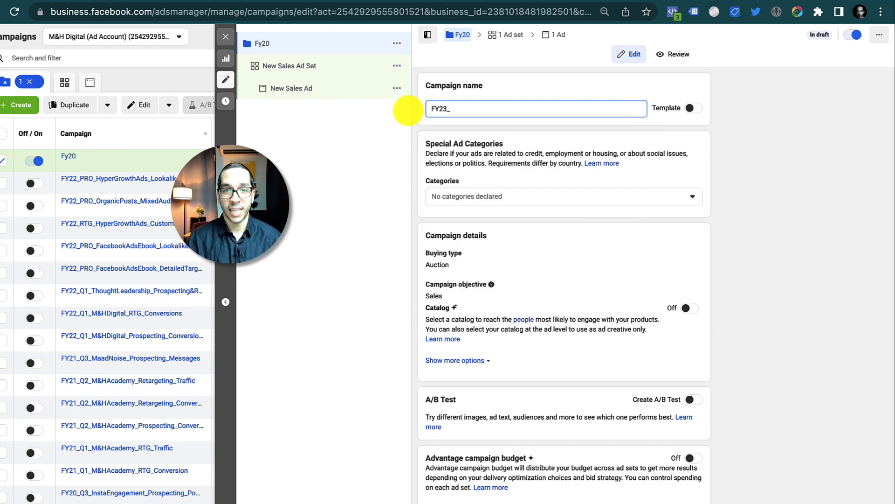
pyautogui.write('PRO_')
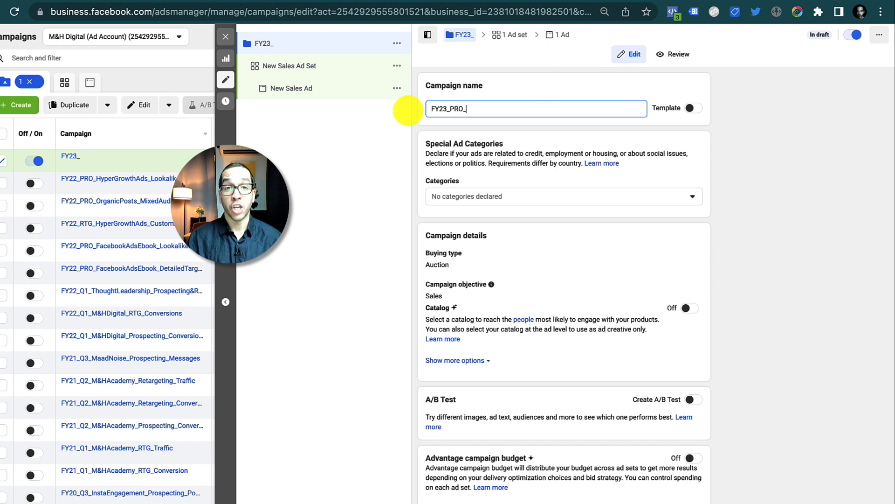
pyautogui.write('Pa')
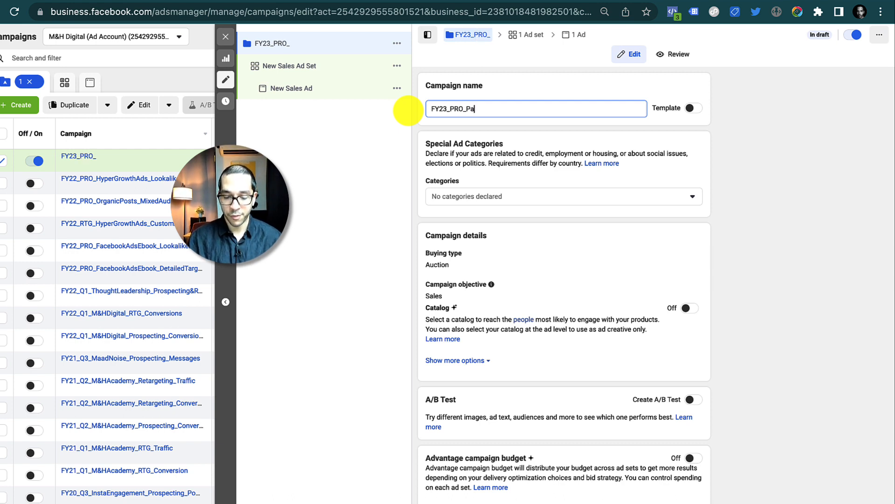
pyautogui.write('sha_')
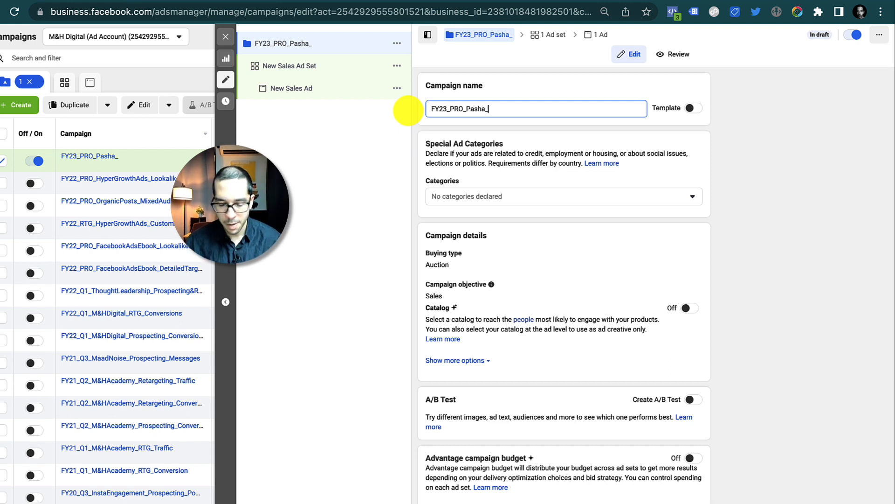
pyautogui.write('Conversion')
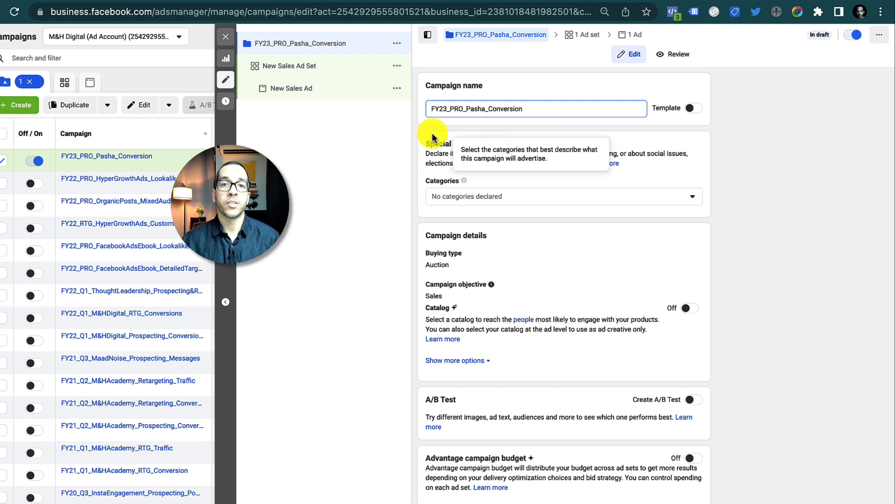
pyautogui.click(714, 173)
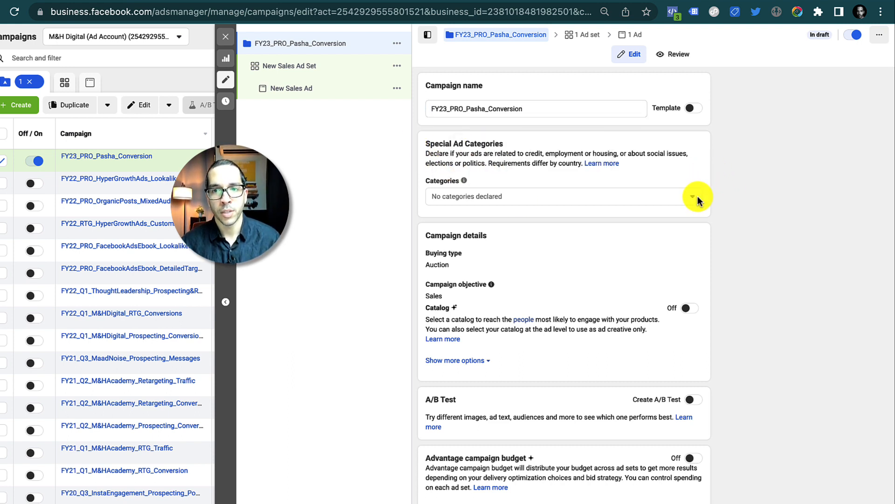
# Look at the available Special Ad Categories for the campaign and close the list without declaring any
pyautogui.click(695, 196)
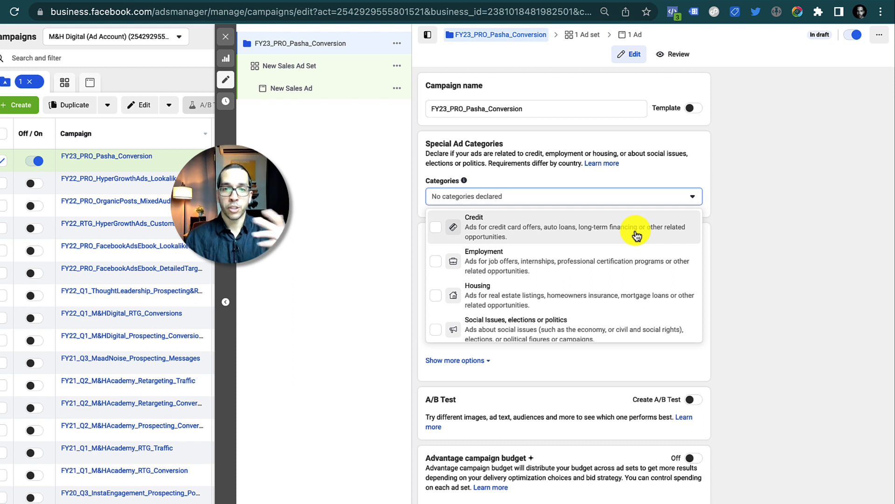
pyautogui.click(725, 199)
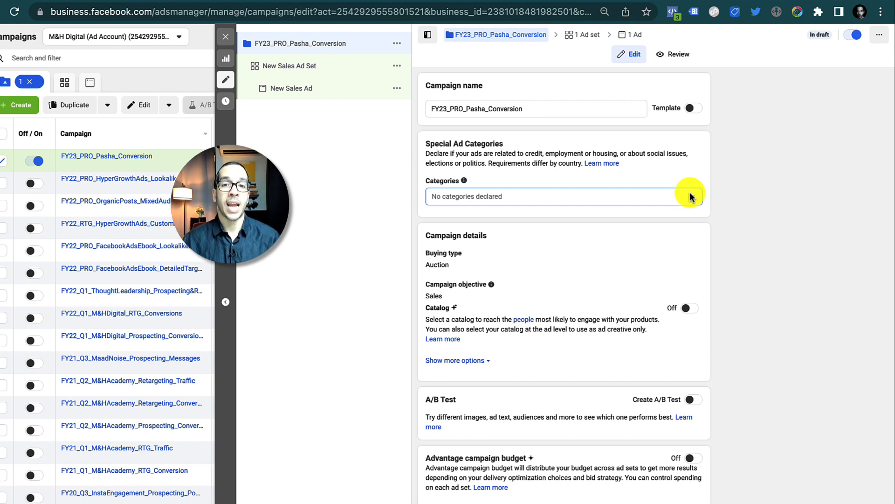
pyautogui.click(690, 195)
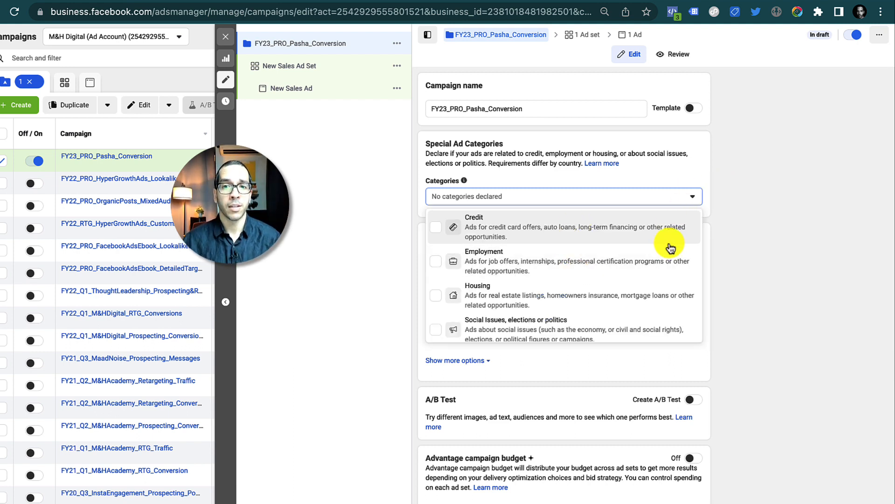
pyautogui.click(728, 176)
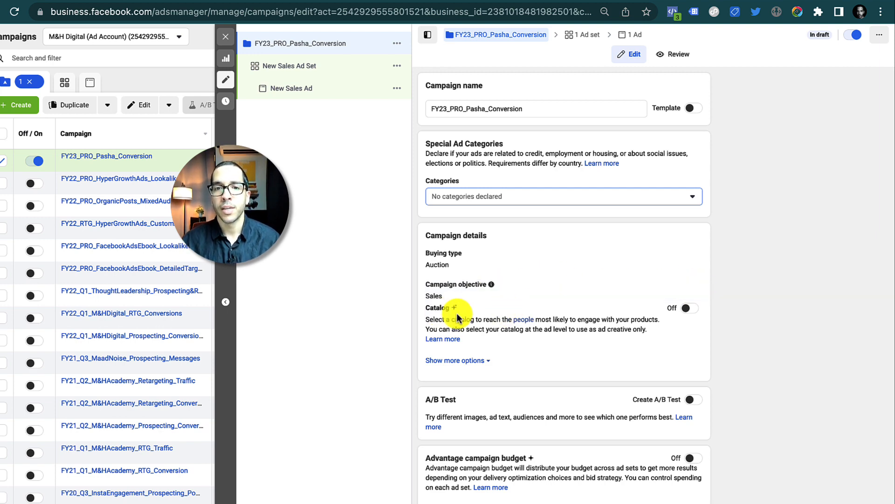
# Show the additional campaign detail options and add a campaign spending limit of $50,000
pyautogui.moveTo(452, 309)
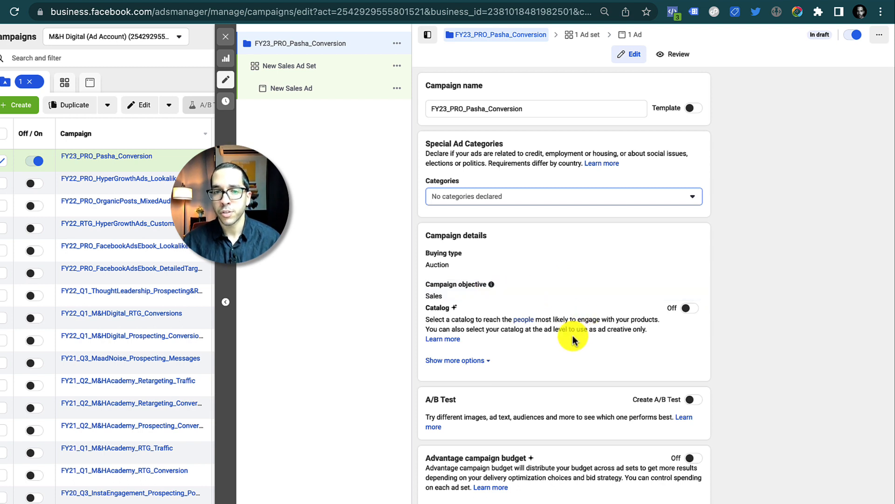
pyautogui.click(479, 361)
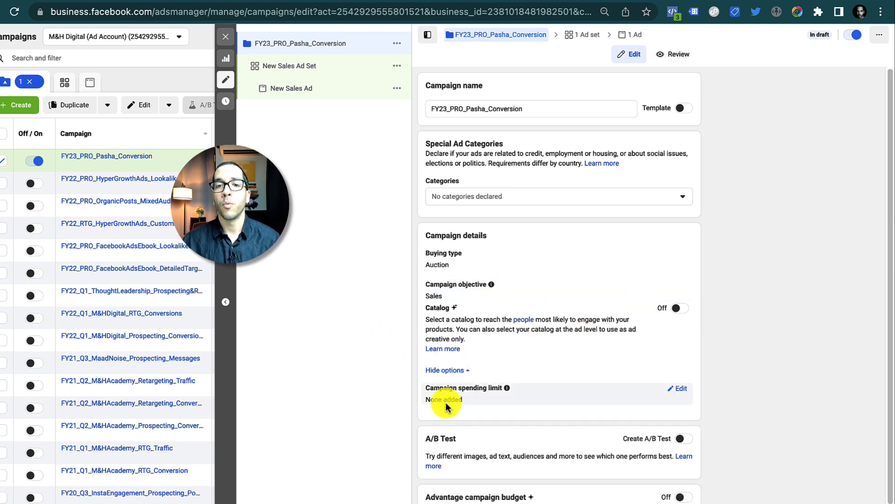
pyautogui.click(681, 393)
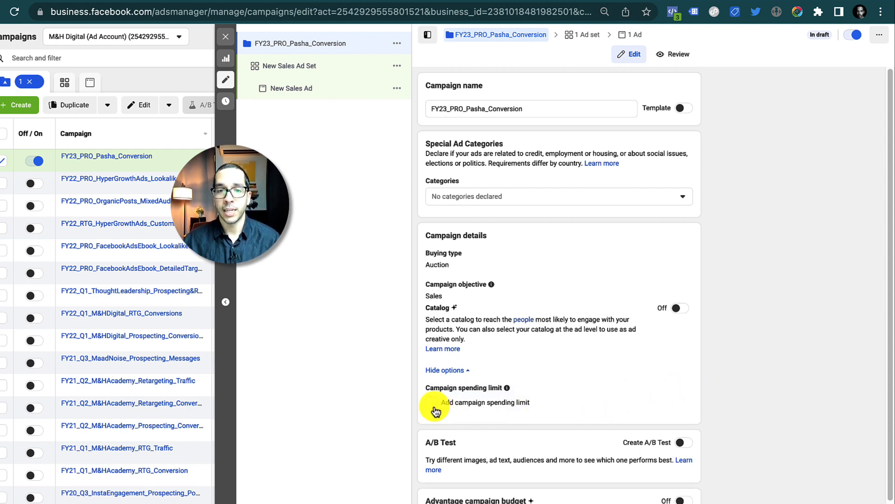
pyautogui.click(431, 402)
pyautogui.click(510, 418)
pyautogui.write('50')
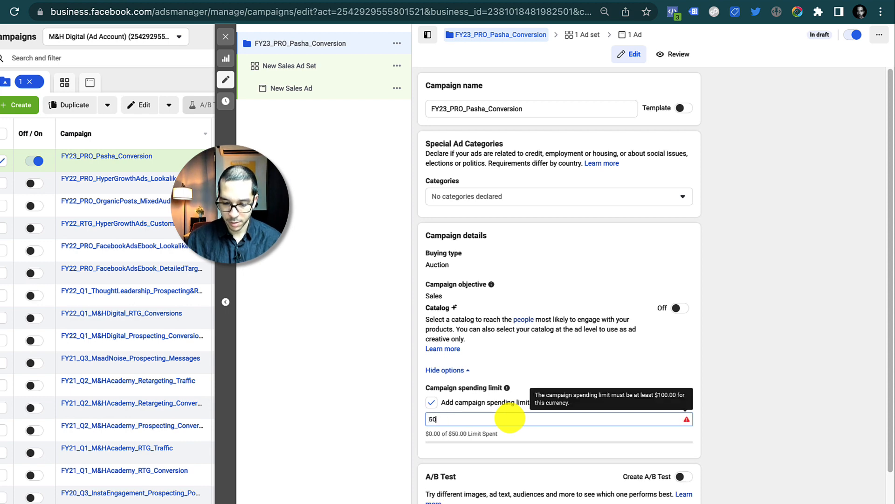
pyautogui.write(',000')
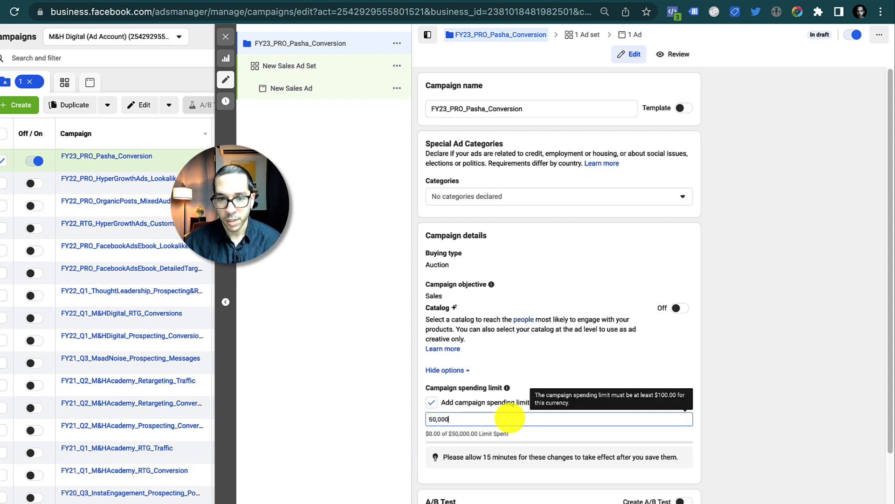
pyautogui.click(710, 371)
pyautogui.scroll(-2, 711, 372)
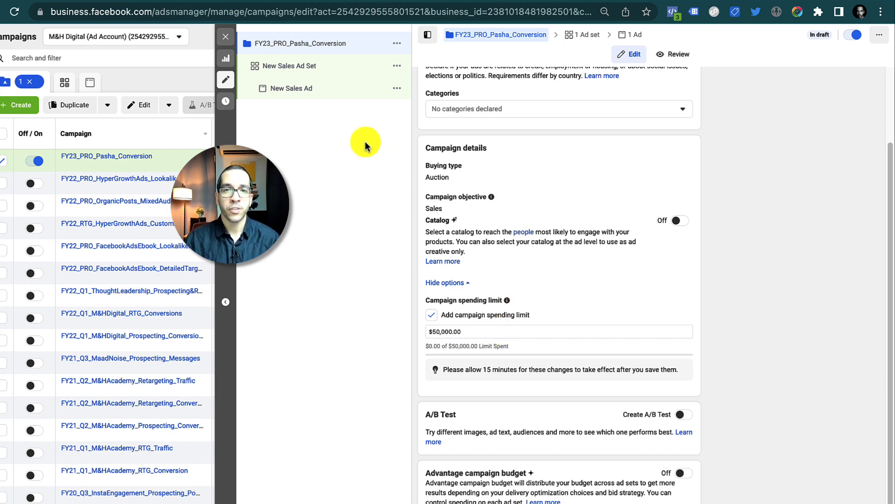
pyautogui.scroll(3, 522, 280)
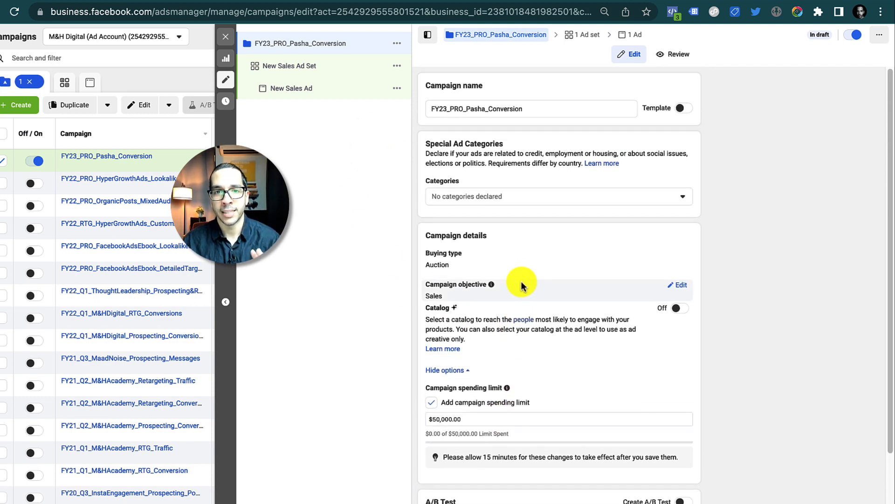
# Open the new sales ad set and choose M&H Digital - HGA Pixel for its Website conversion location
pyautogui.click(348, 74)
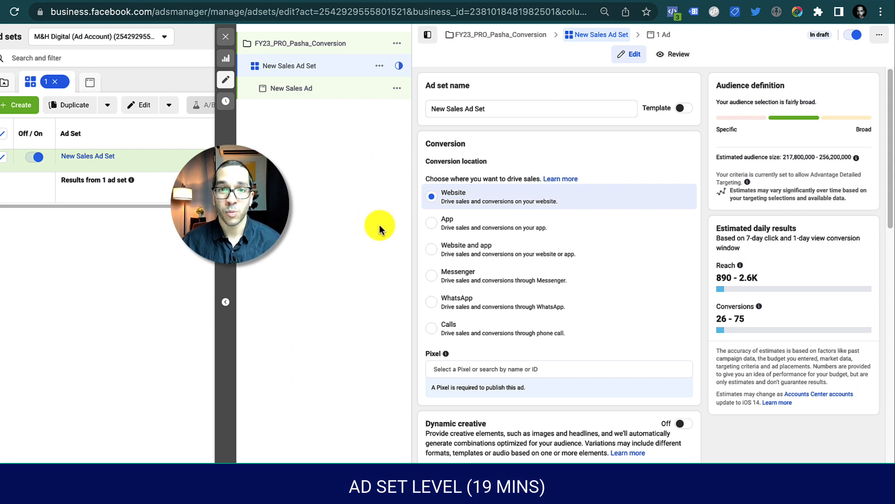
pyautogui.click(502, 108)
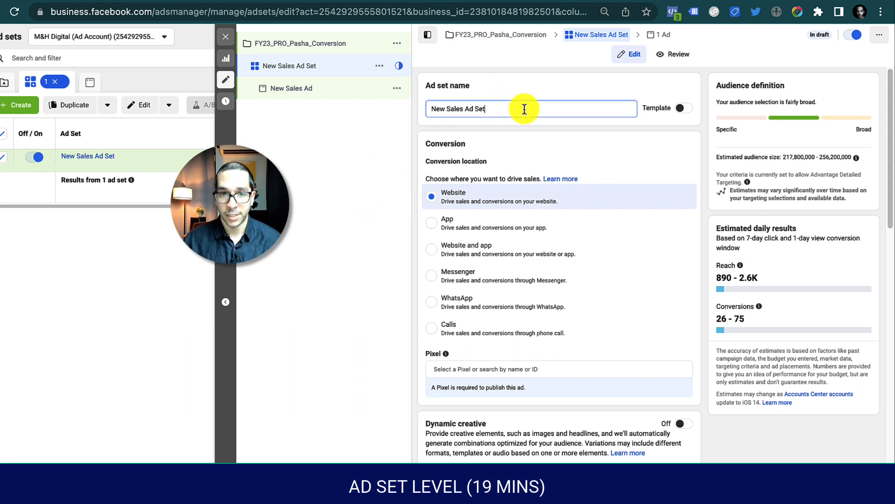
pyautogui.moveTo(521, 108); pyautogui.dragTo(399, 100)
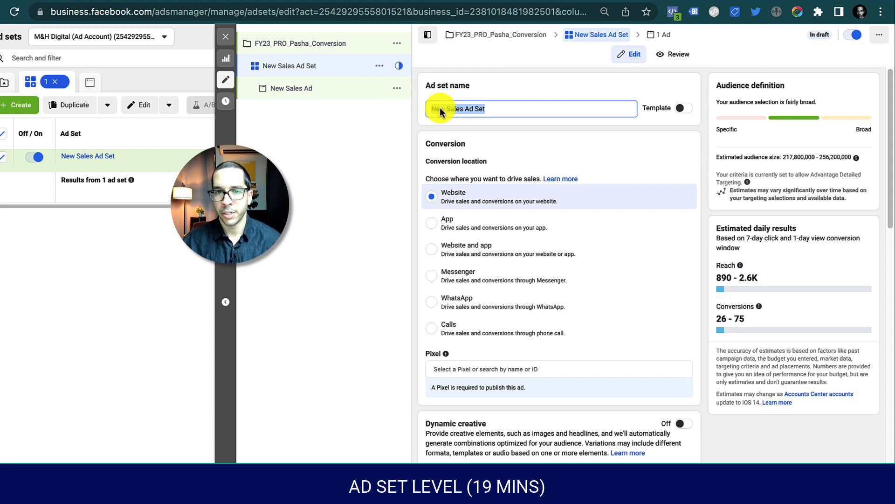
pyautogui.scroll(-2, 423, 184)
pyautogui.scroll(1, 439, 154)
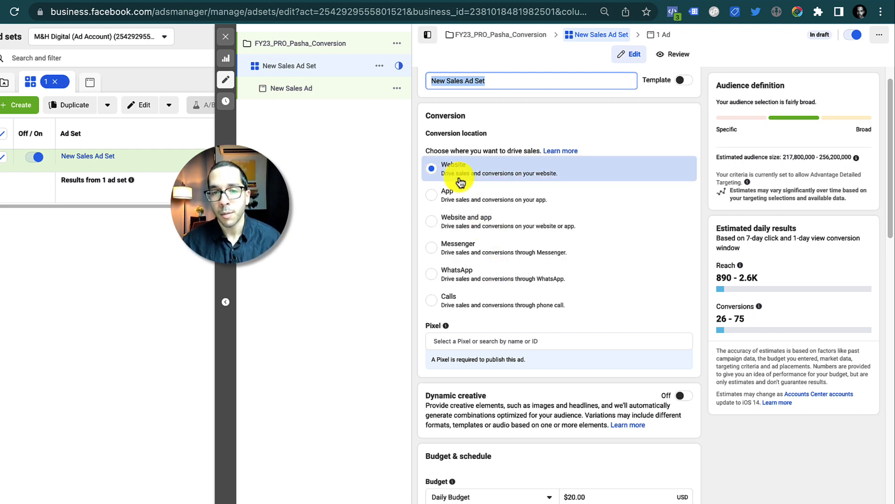
pyautogui.scroll(-1, 540, 320)
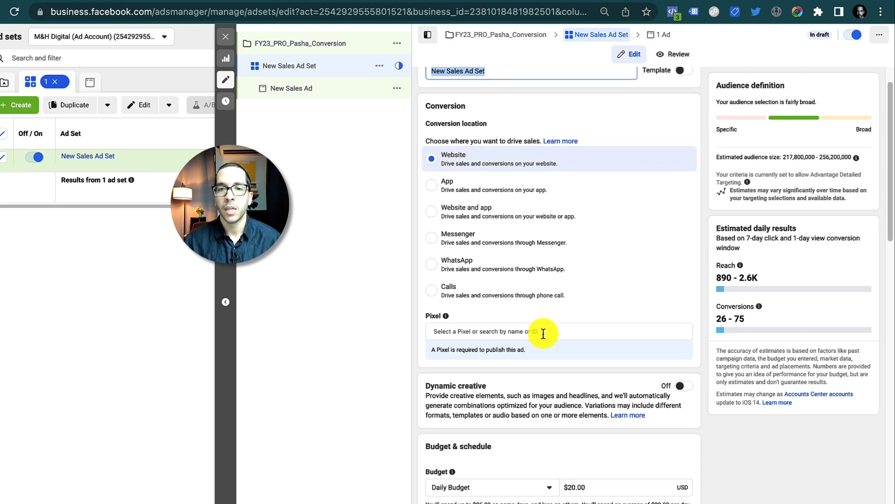
pyautogui.click(542, 332)
pyautogui.scroll(-3, 542, 334)
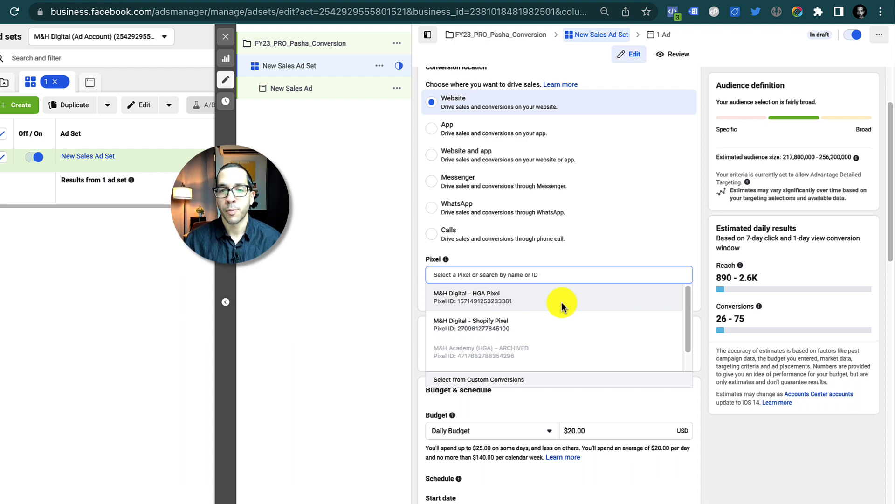
pyautogui.click(564, 305)
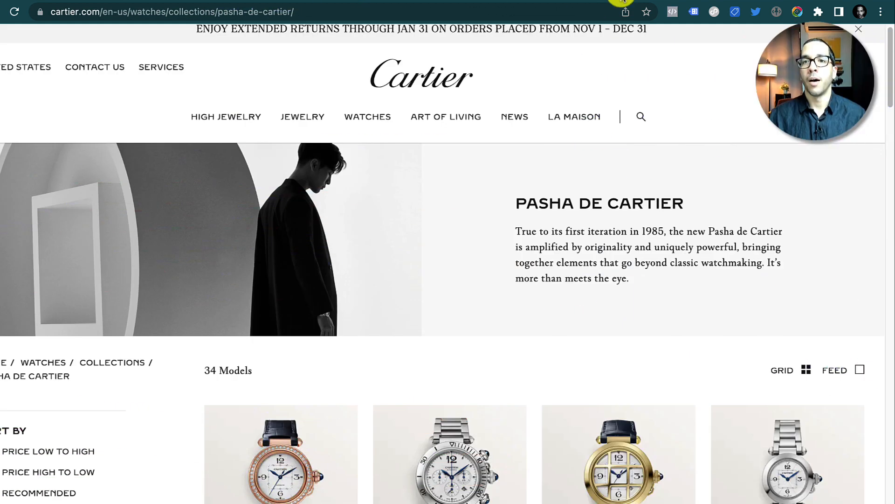
# Switch to Cartier's Pasha de Cartier collection page, pause Bitdefender Anti-tracker for the site, and reload the page
pyautogui.scroll(1, 681, 120)
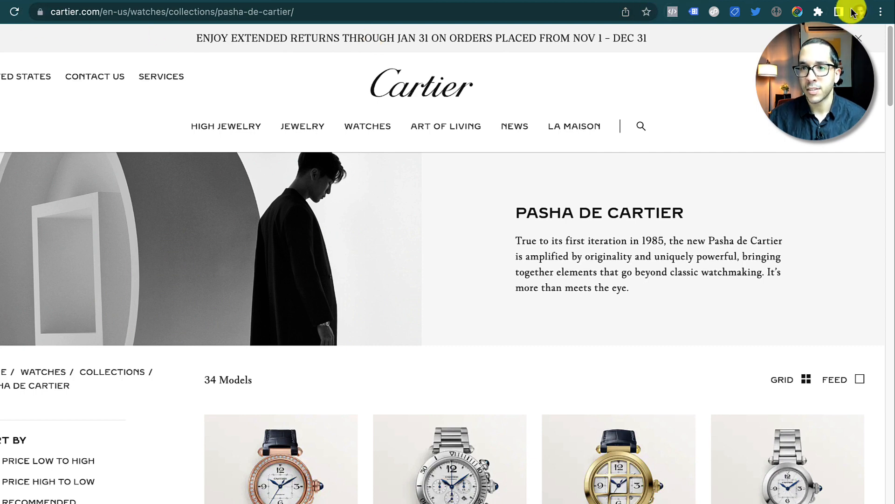
pyautogui.click(819, 12)
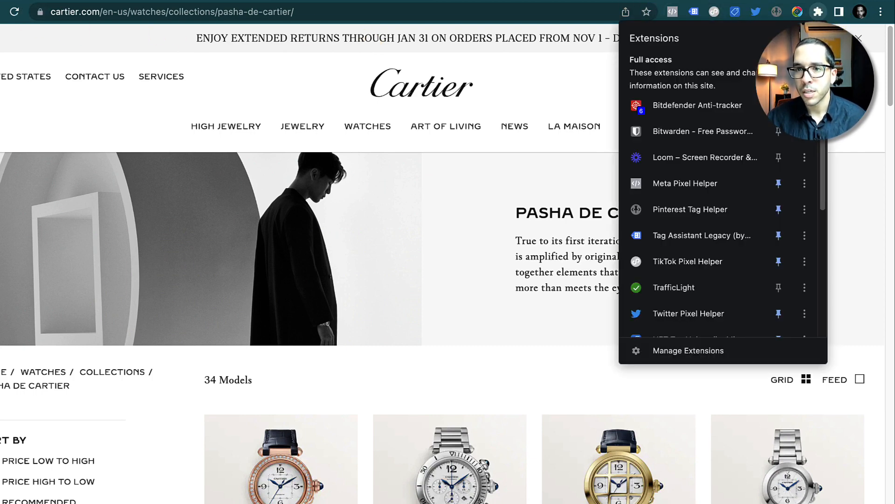
pyautogui.rightClick(728, 107)
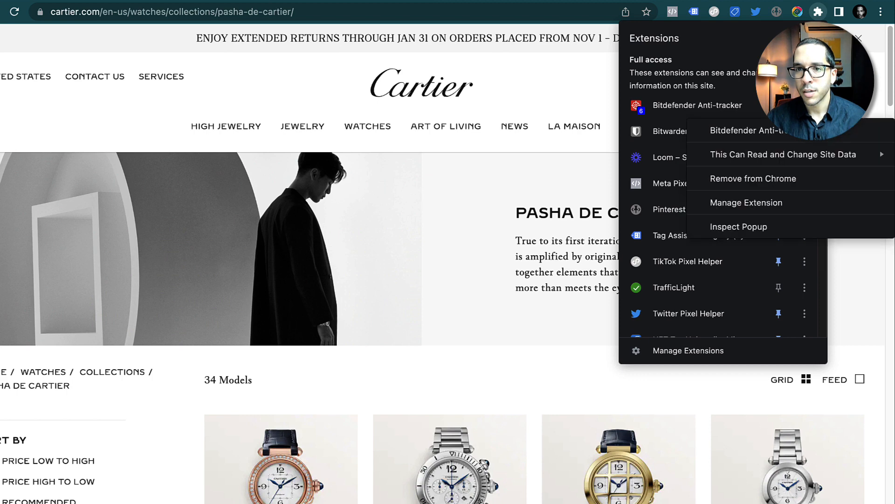
pyautogui.click(716, 109)
pyautogui.click(715, 109)
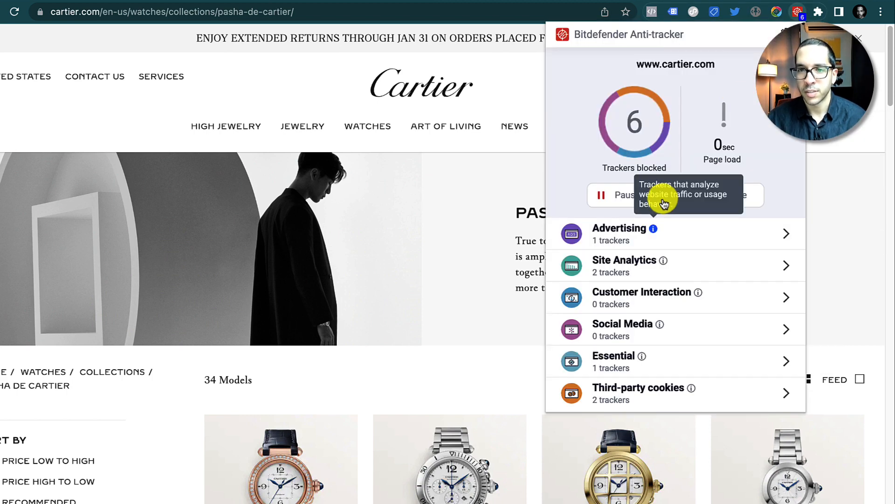
pyautogui.click(601, 196)
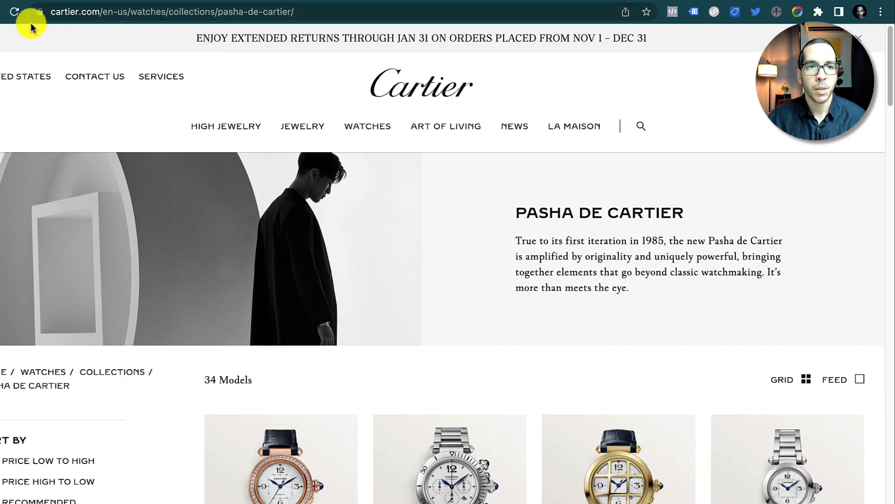
pyautogui.click(14, 12)
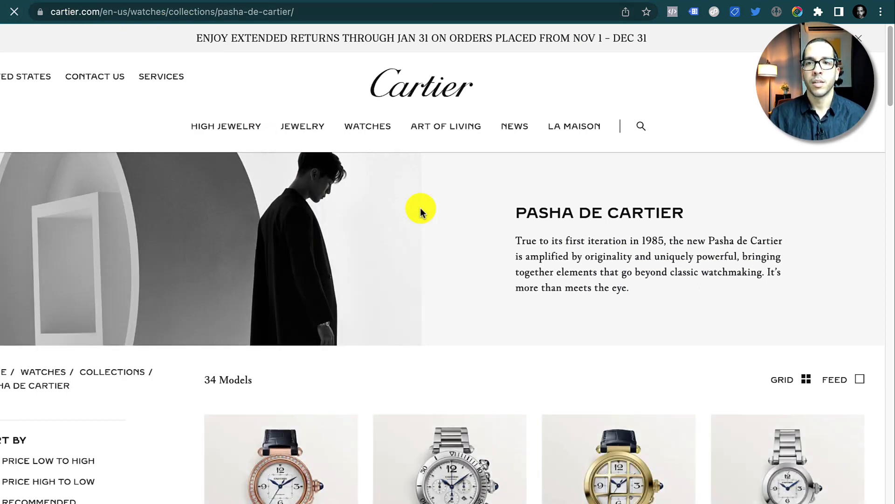
# Inspect the collection page's pixel in Meta Pixel Helper, including the PageView event details, and close the helper
pyautogui.click(674, 13)
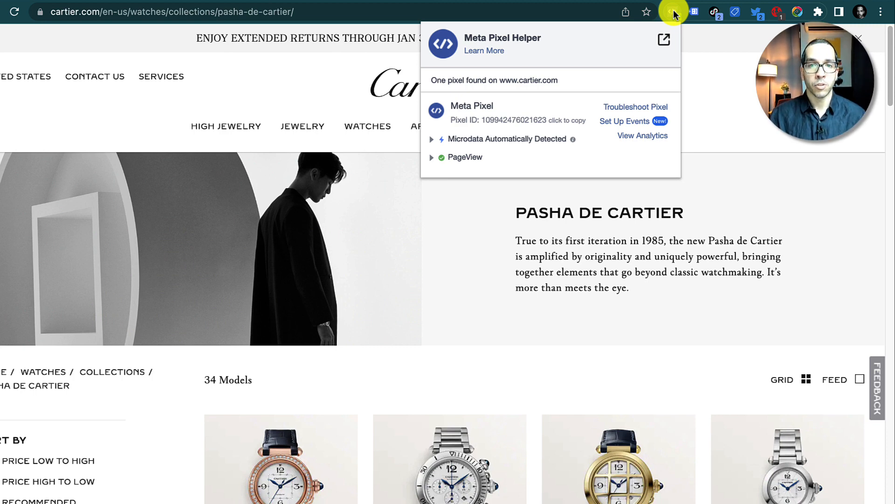
pyautogui.click(433, 158)
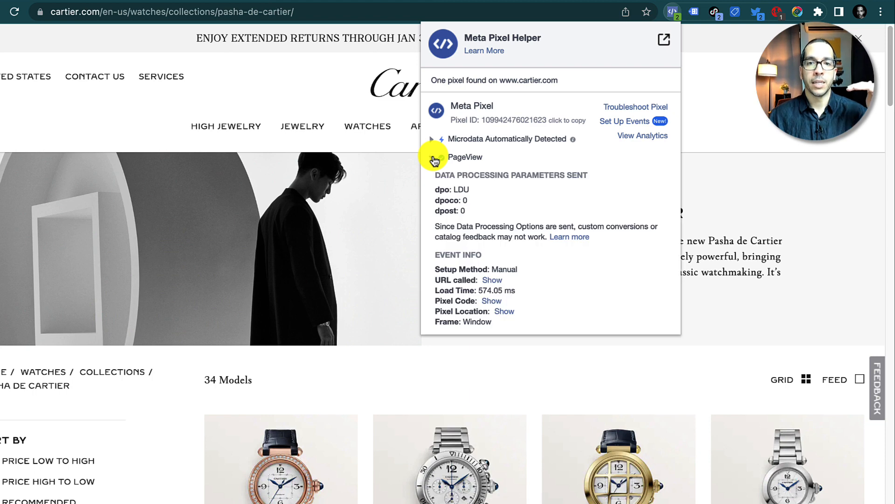
pyautogui.click(433, 158)
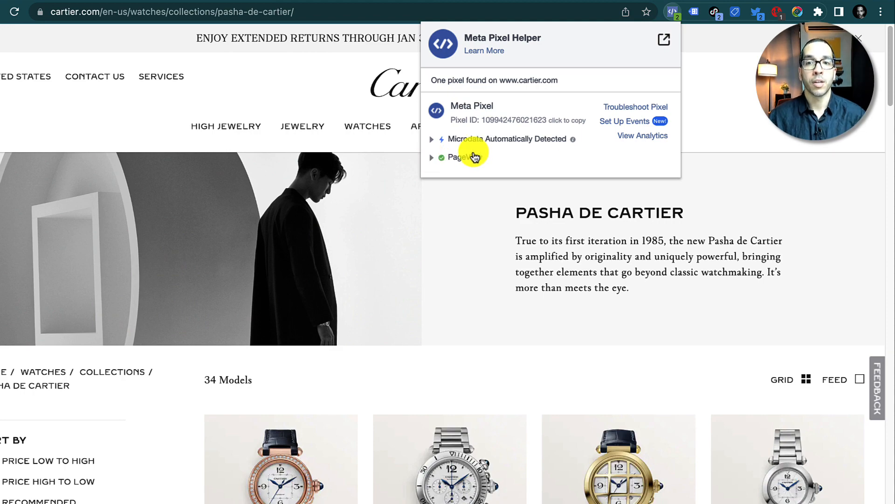
pyautogui.click(721, 114)
# Open the steel chronograph Pasha watch page and check its Meta Pixel Helper events before and after adding the watch to the shopping bag
pyautogui.scroll(-5, 707, 194)
pyautogui.click(496, 259)
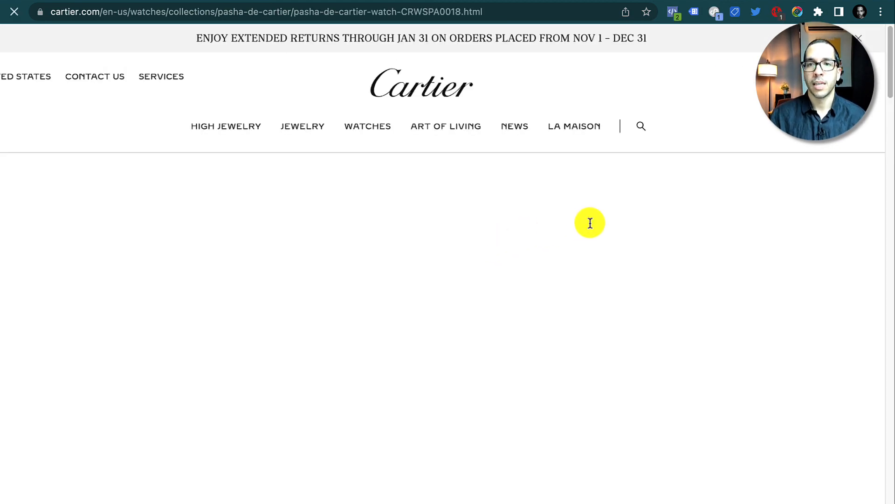
pyautogui.click(672, 14)
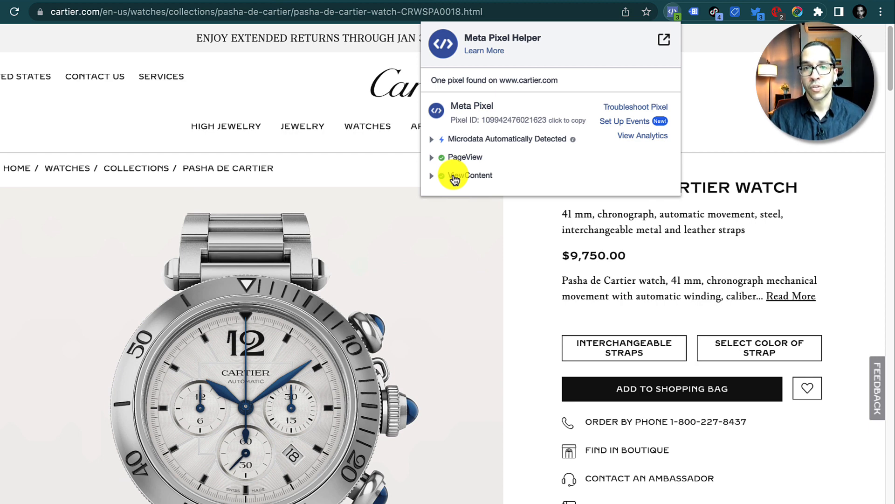
pyautogui.click(753, 130)
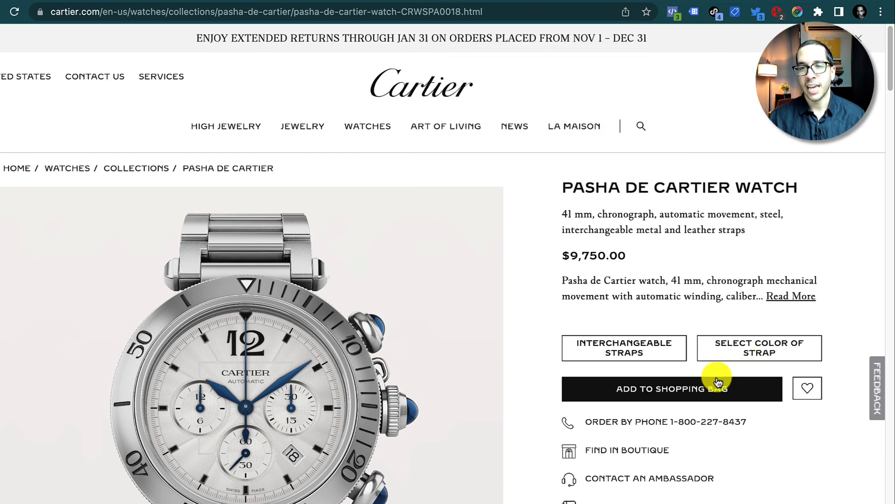
pyautogui.click(710, 393)
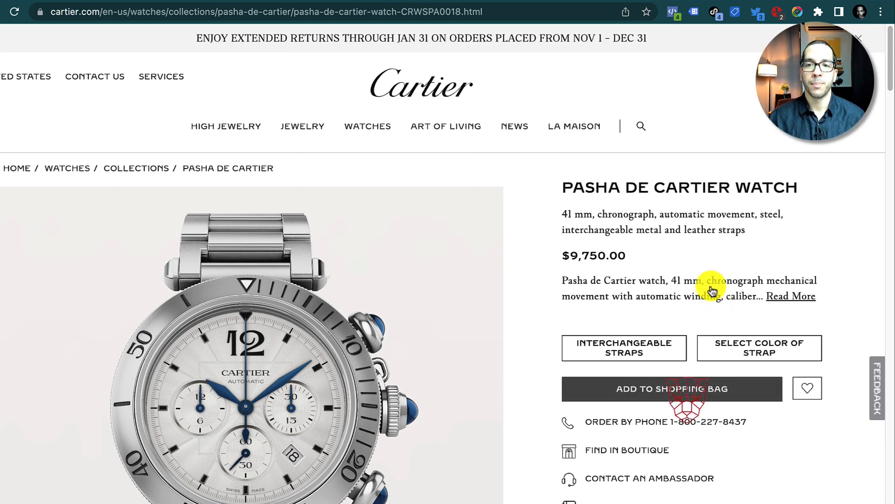
pyautogui.click(672, 12)
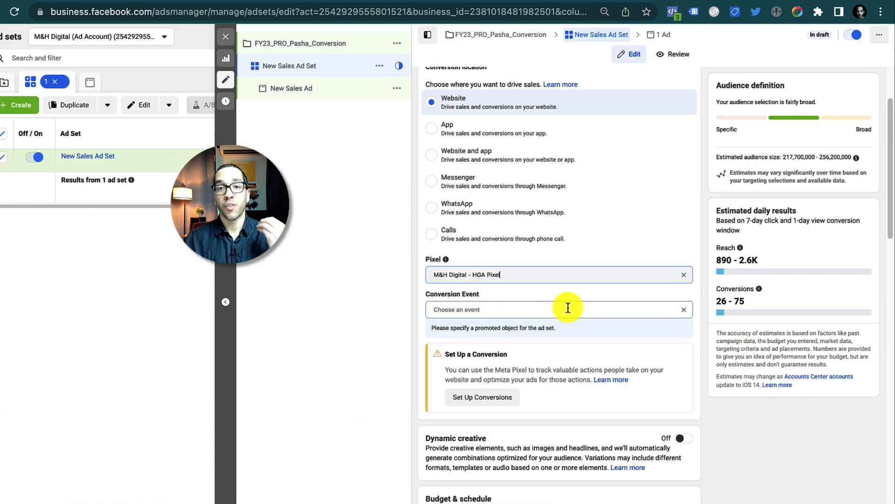
# Switch back to Ads Manager and set the ad set's conversion event to Purchase
pyautogui.click(567, 310)
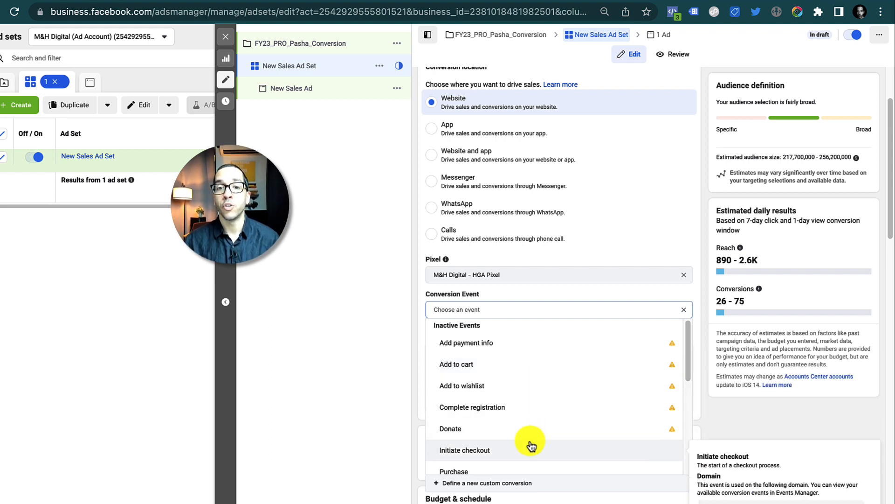
pyautogui.scroll(-1, 516, 457)
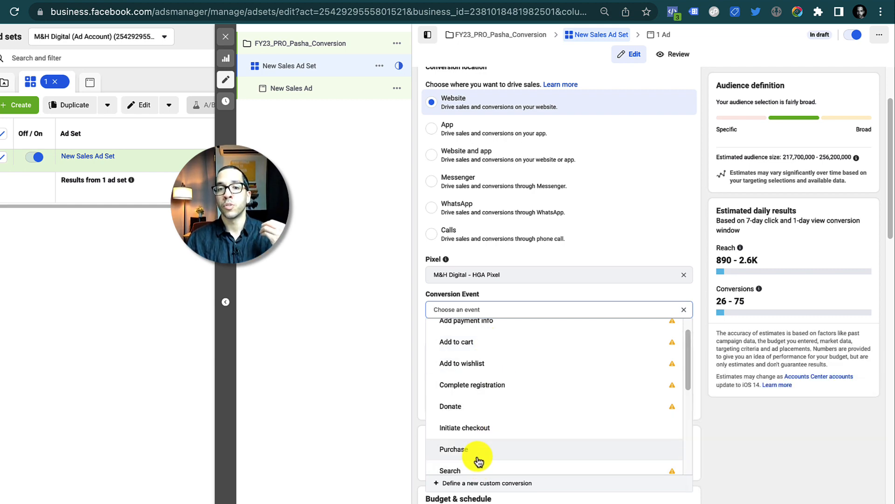
pyautogui.click(503, 452)
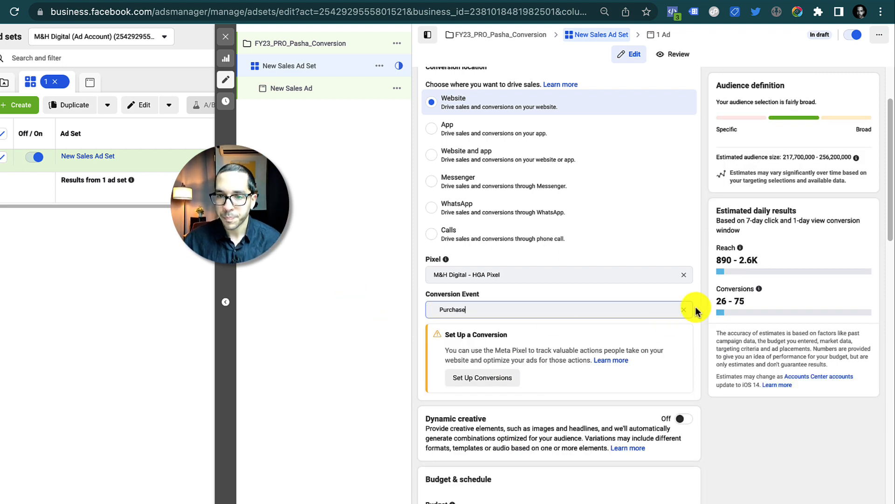
# Set the ad set's start date to February 1, 2023 in its budget and schedule settings, keeping the budget type as Daily Budget
pyautogui.scroll(-2, 420, 333)
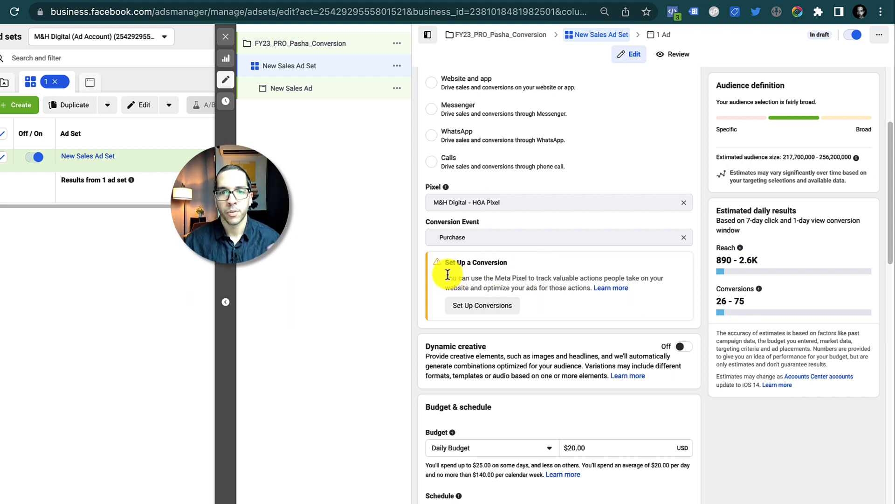
pyautogui.scroll(-3, 429, 233)
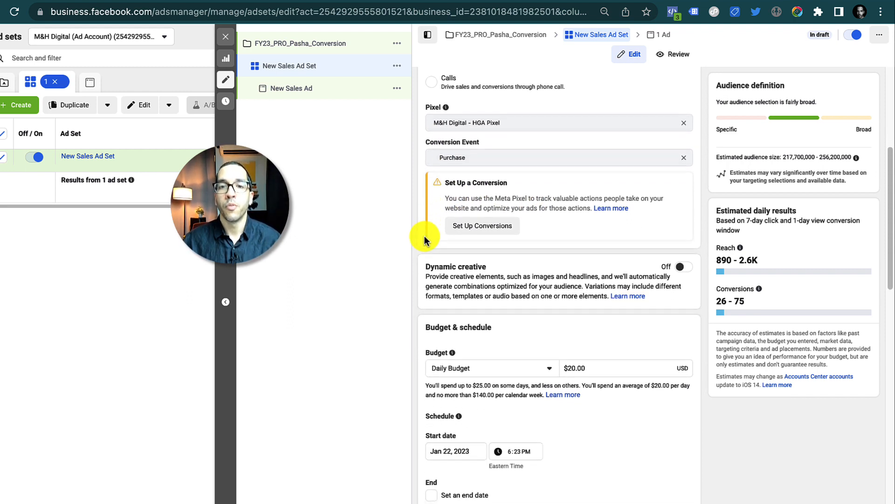
pyautogui.scroll(-1, 428, 233)
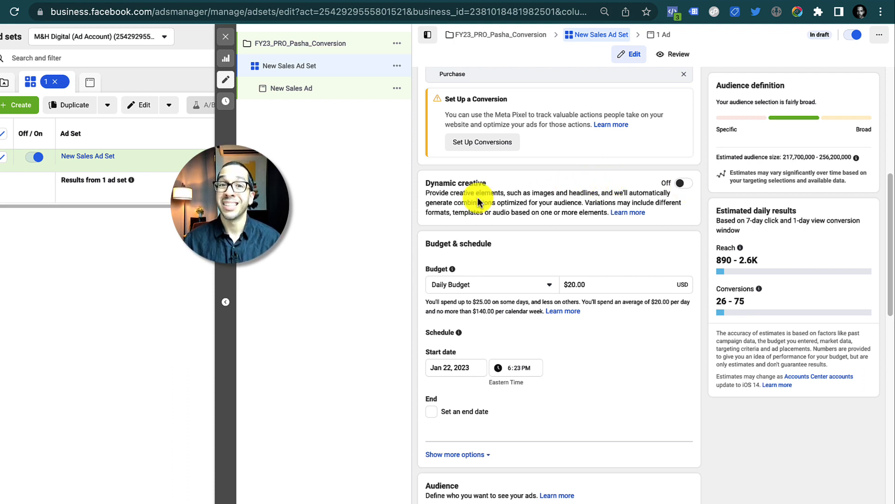
pyautogui.scroll(-2, 448, 194)
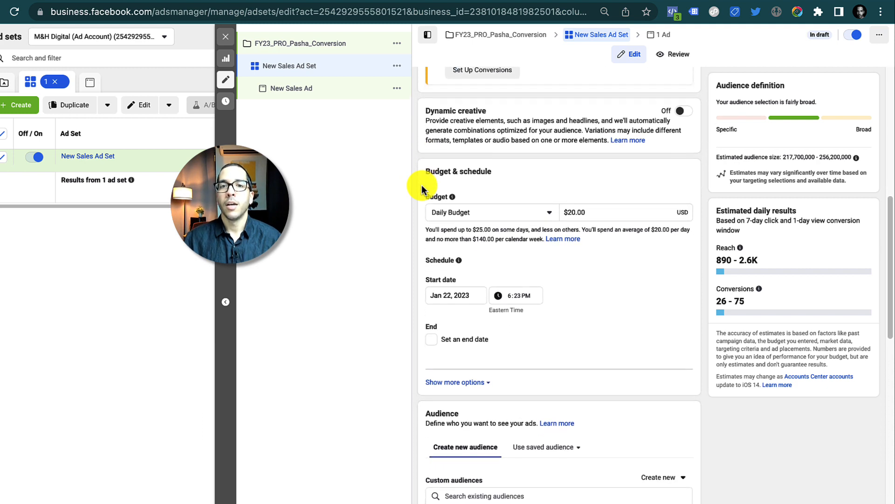
pyautogui.scroll(-2, 421, 185)
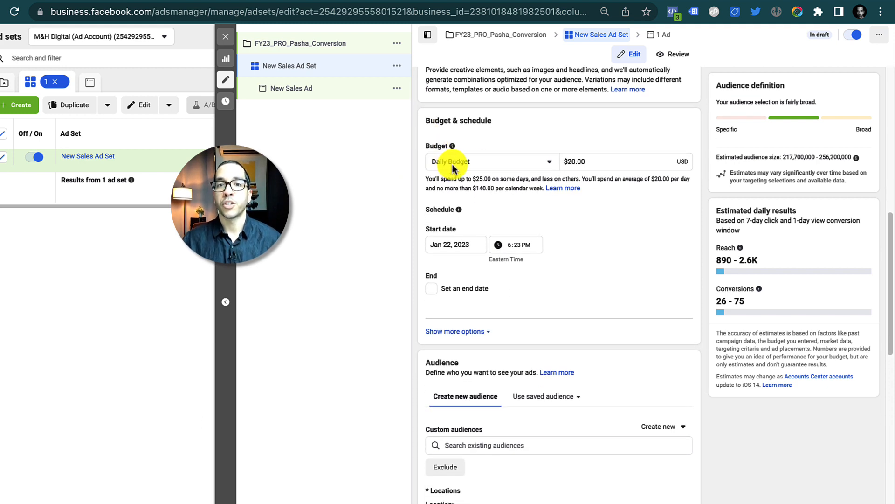
pyautogui.click(524, 158)
pyautogui.click(515, 180)
pyautogui.click(457, 244)
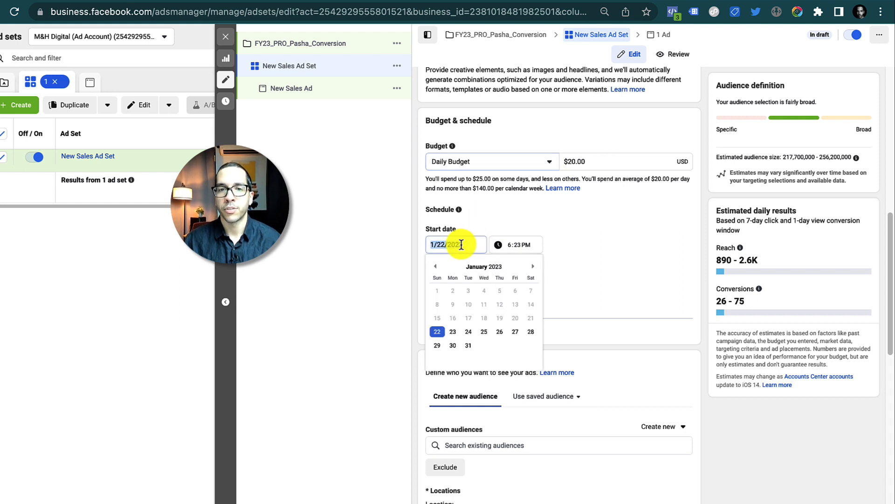
pyautogui.click(533, 268)
pyautogui.click(484, 290)
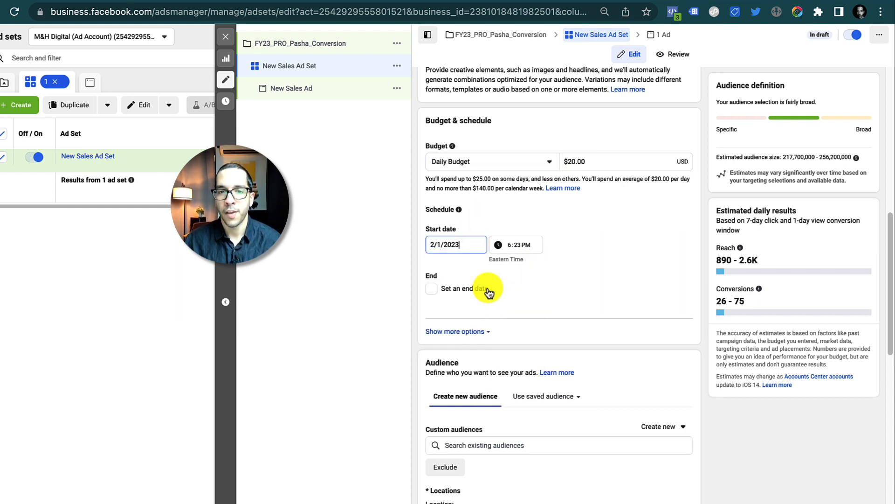
# Enable an end date for the ad set and set it to March 31, 2023
pyautogui.click(432, 289)
pyautogui.click(456, 312)
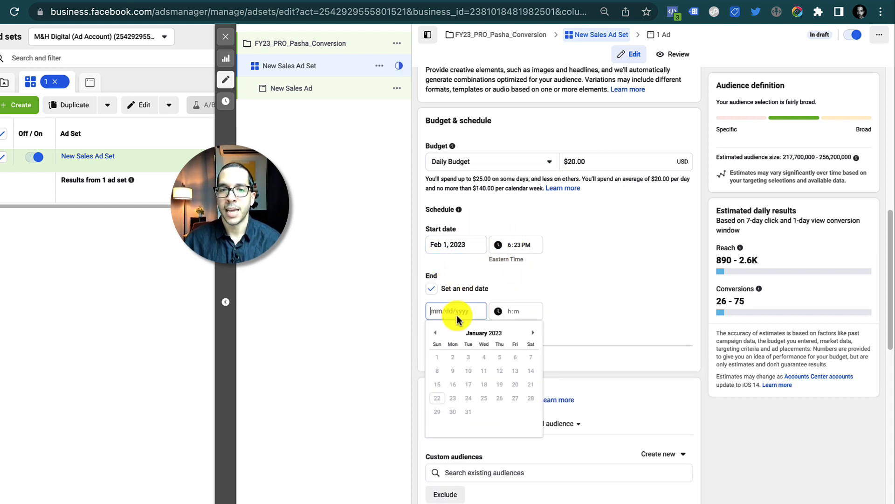
pyautogui.click(533, 332)
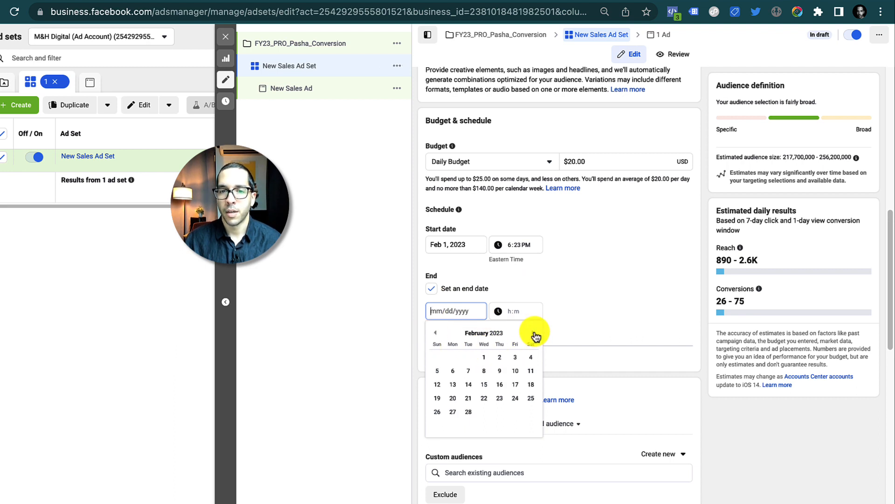
pyautogui.click(533, 332)
pyautogui.click(515, 412)
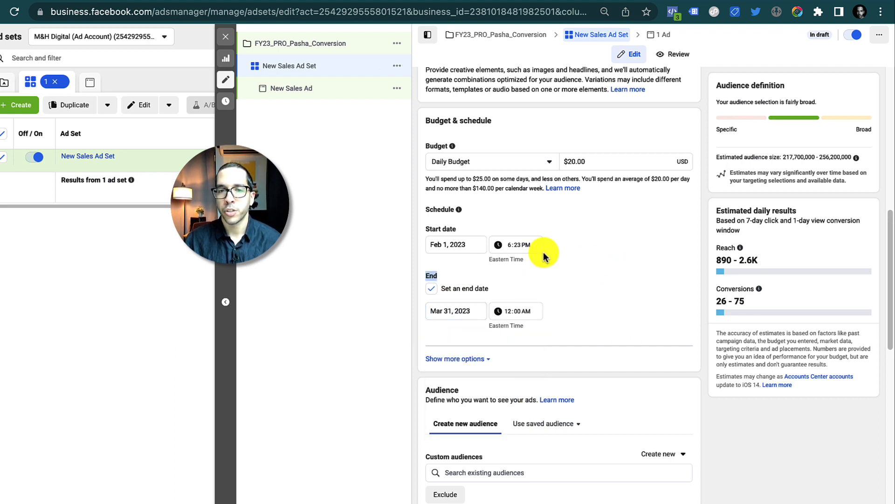
# Set the ad set's start time to 7:30 AM and its end time to 11:59 AM
pyautogui.click(507, 245)
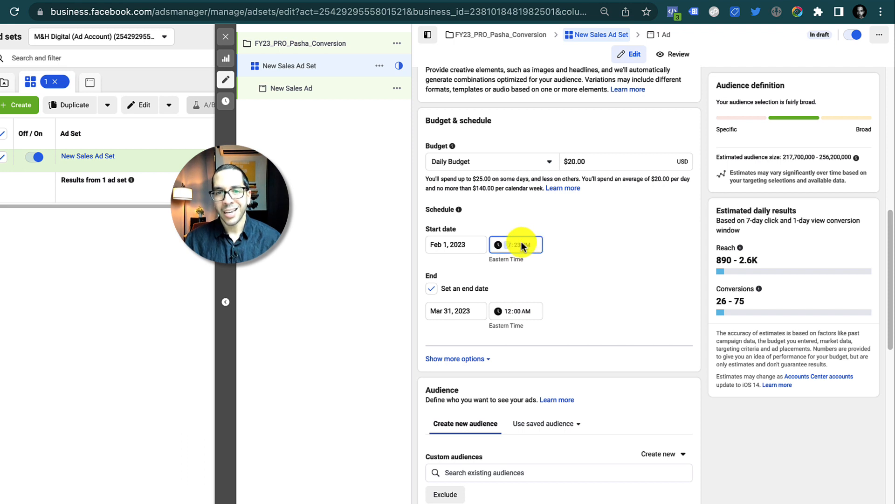
pyautogui.click(521, 245)
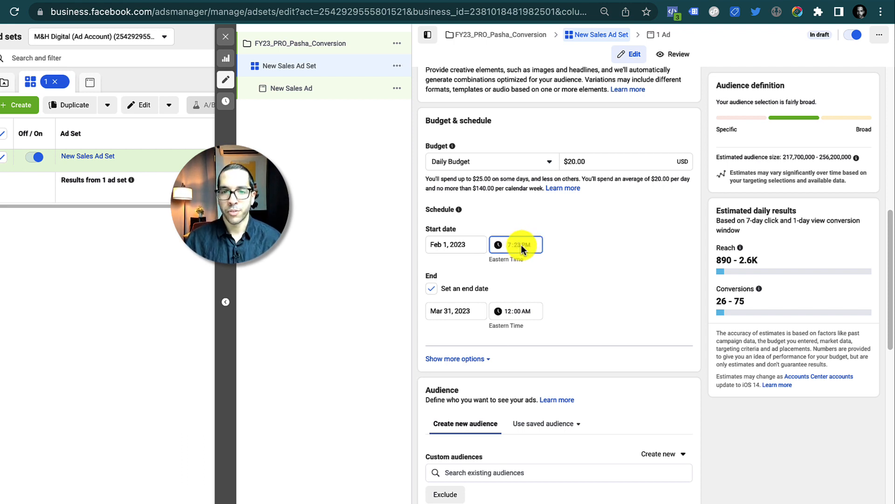
pyautogui.write('30')
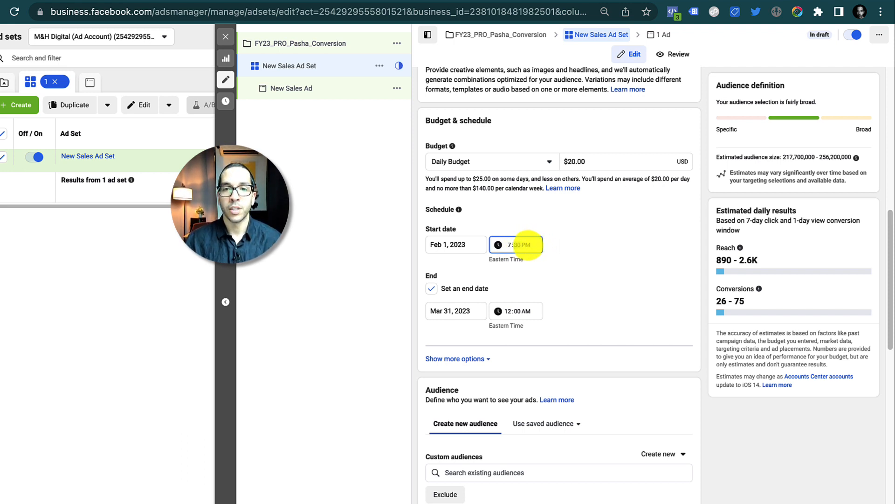
pyautogui.write('a')
pyautogui.click(586, 256)
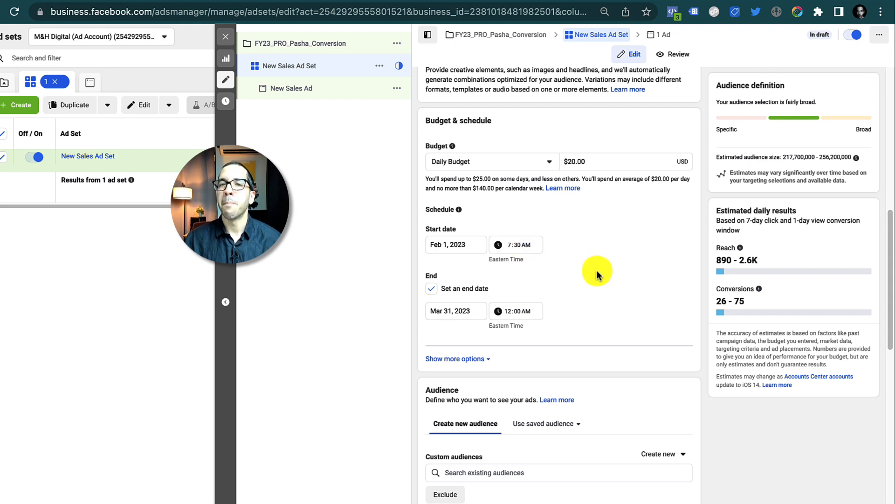
pyautogui.click(511, 311)
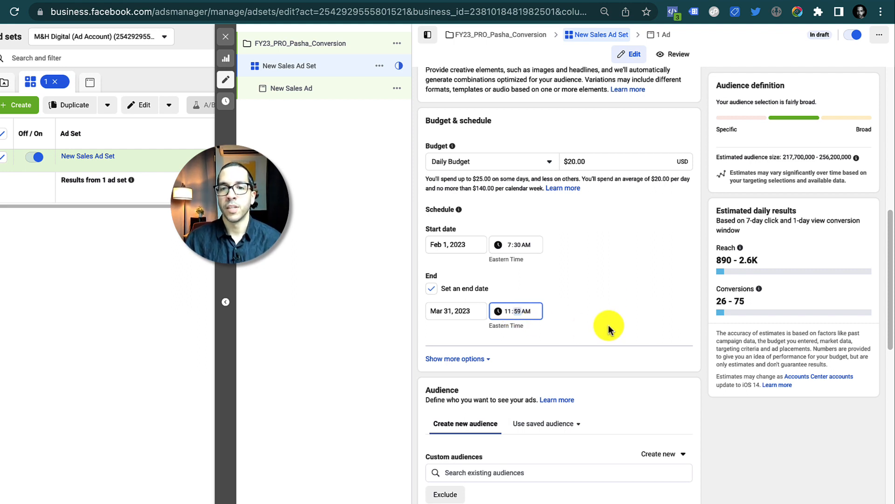
pyautogui.click(600, 281)
# Change the ad set's budget type to Lifetime Budget and set the amount to $50,000
pyautogui.scroll(1, 578, 261)
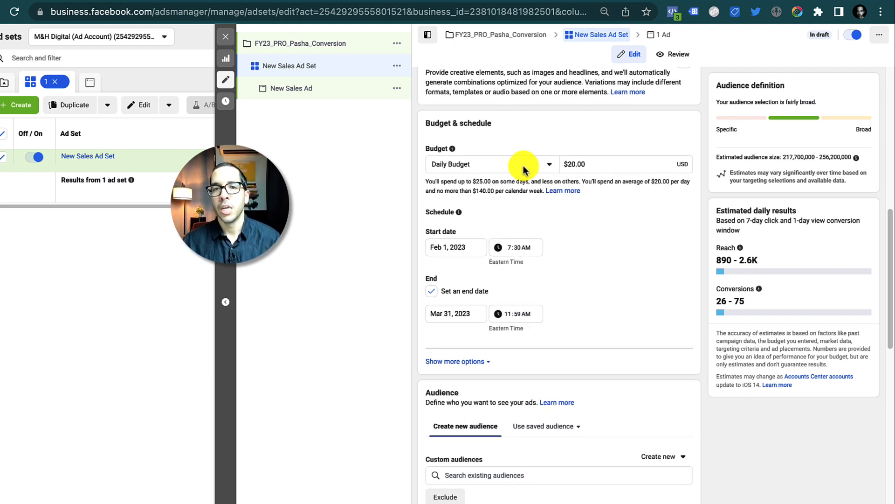
pyautogui.click(525, 166)
pyautogui.click(484, 204)
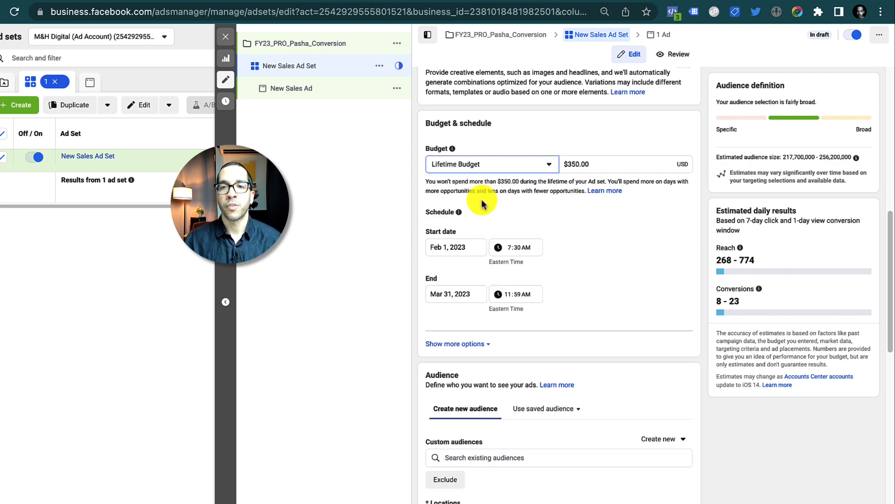
pyautogui.moveTo(616, 160); pyautogui.dragTo(568, 160)
pyautogui.write('50')
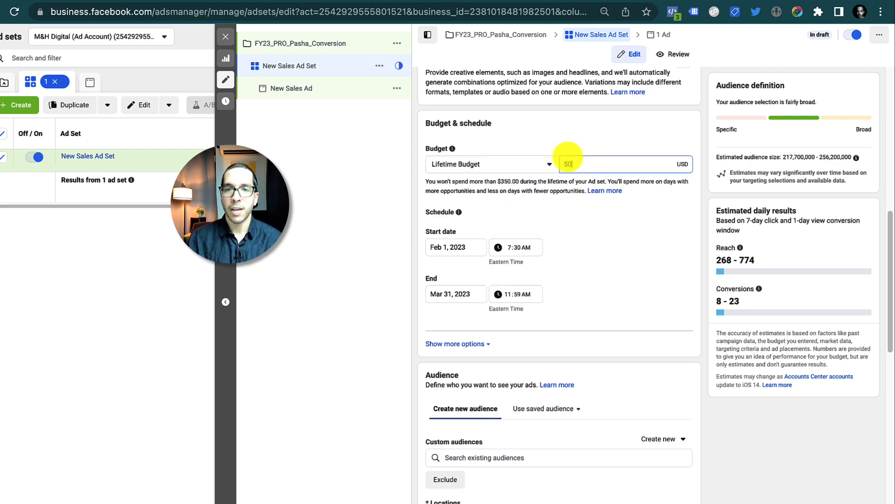
pyautogui.write(',0000')
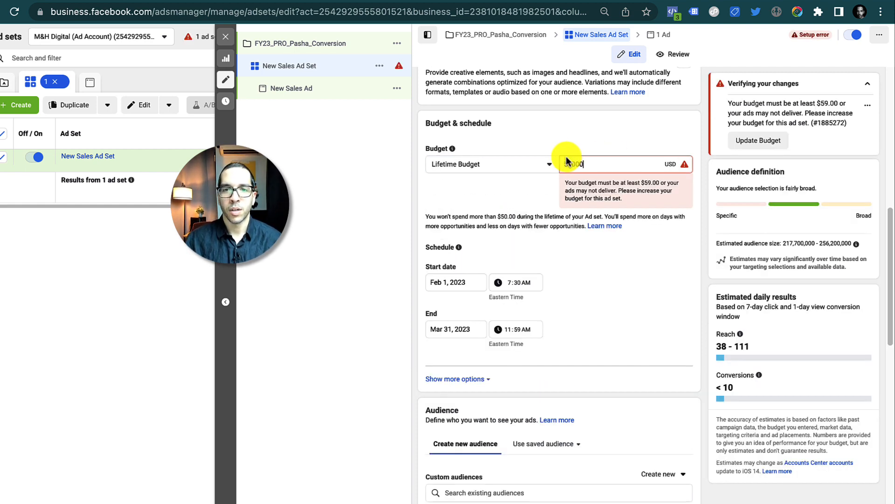
pyautogui.click(592, 128)
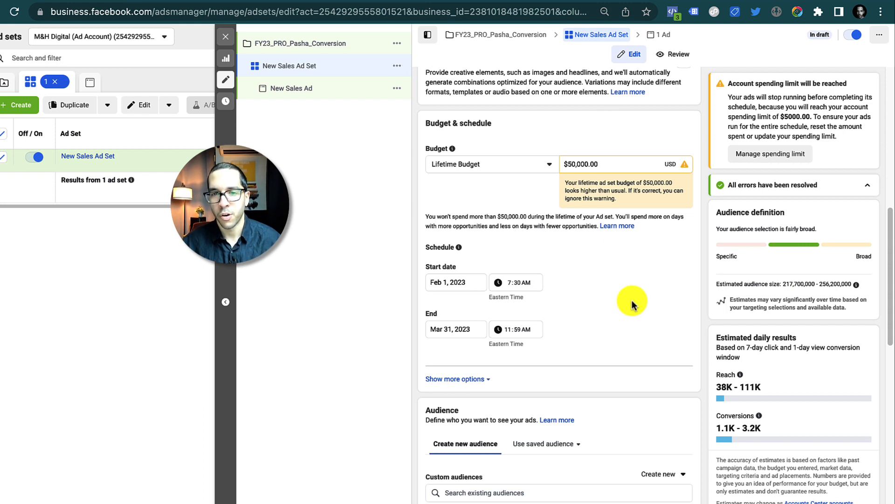
# Show the additional budget options and try running the ads on a schedule
pyautogui.scroll(-1, 630, 300)
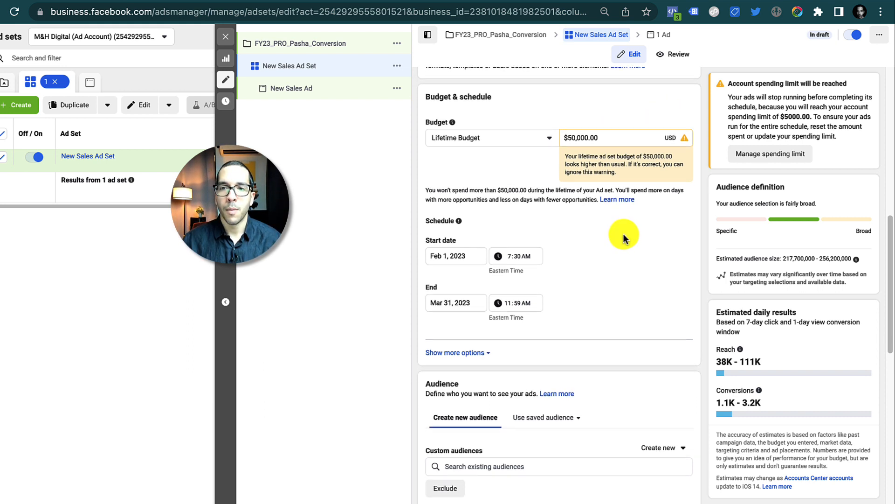
pyautogui.scroll(-3, 624, 233)
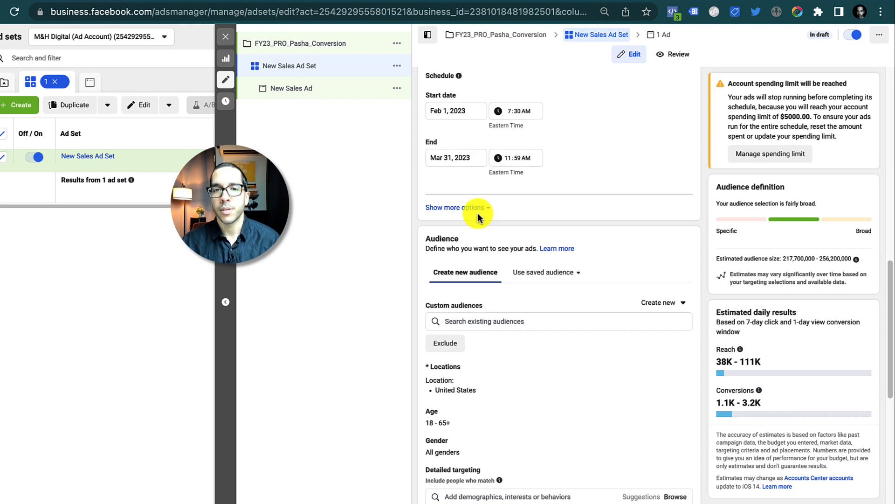
pyautogui.click(482, 207)
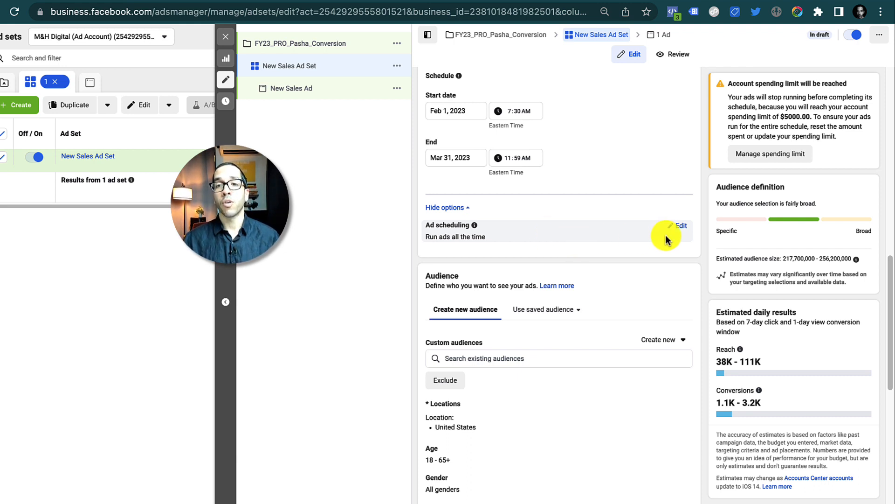
pyautogui.click(676, 226)
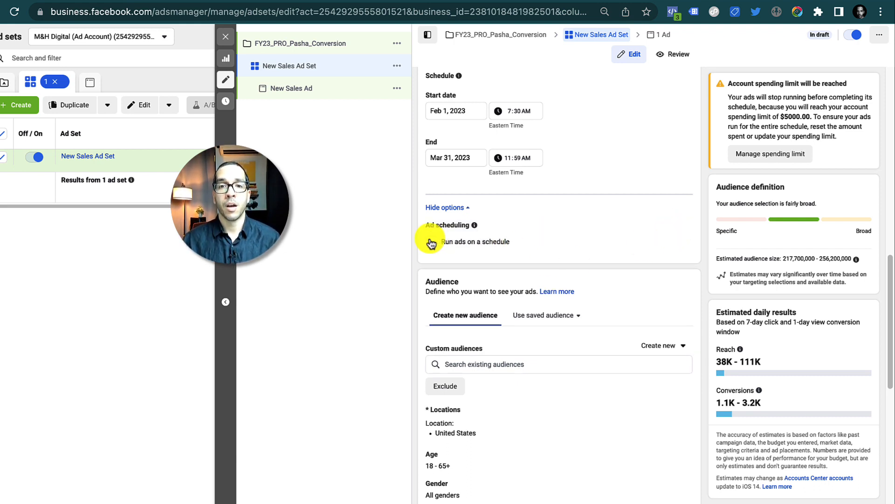
pyautogui.click(431, 242)
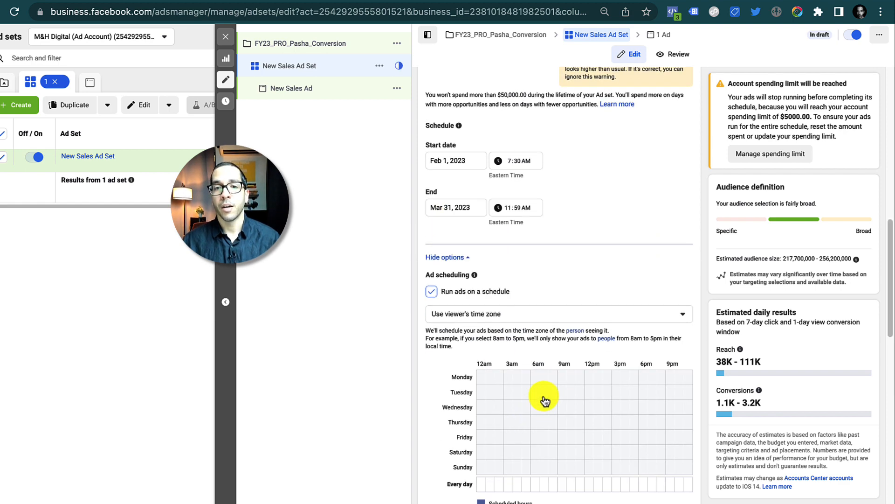
pyautogui.click(432, 292)
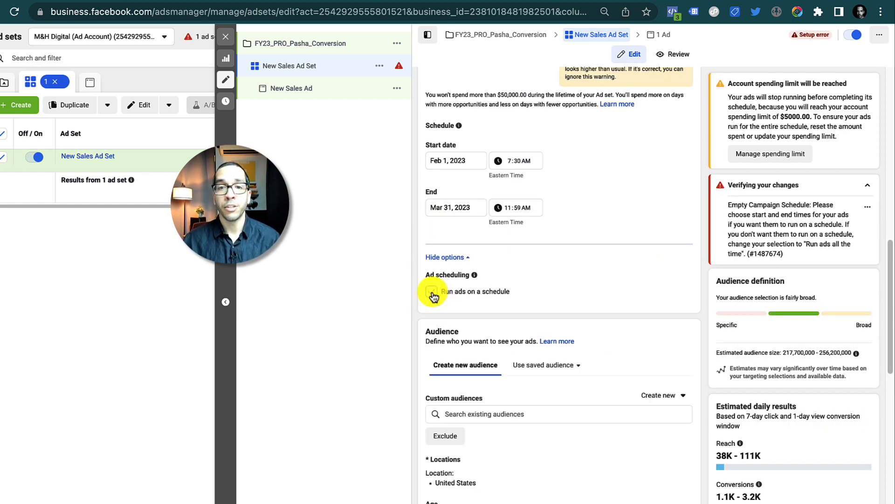
pyautogui.scroll(2, 559, 280)
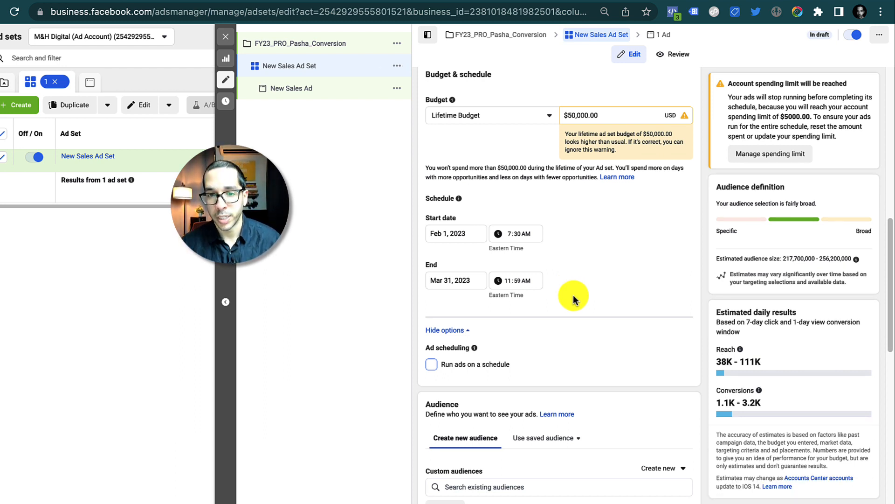
# Switch to the Pasha de Cartier campaign brief in Google Slides and review the Campaign Brief slide's key details in presentation mode
pyautogui.scroll(-4, 572, 295)
pyautogui.scroll(-2, 591, 303)
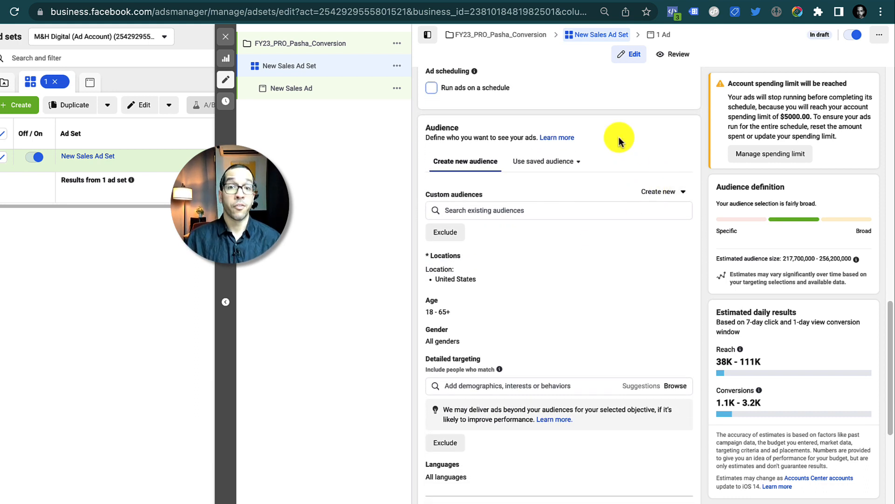
pyautogui.click(220, 1)
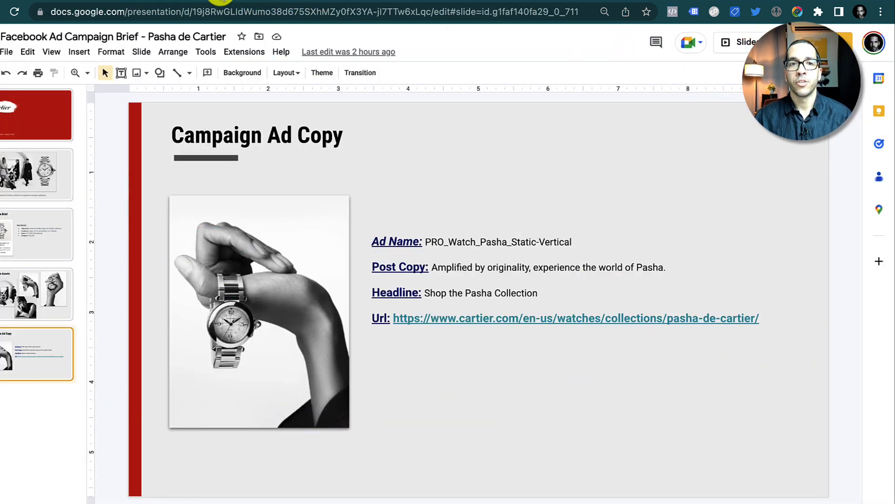
pyautogui.click(40, 234)
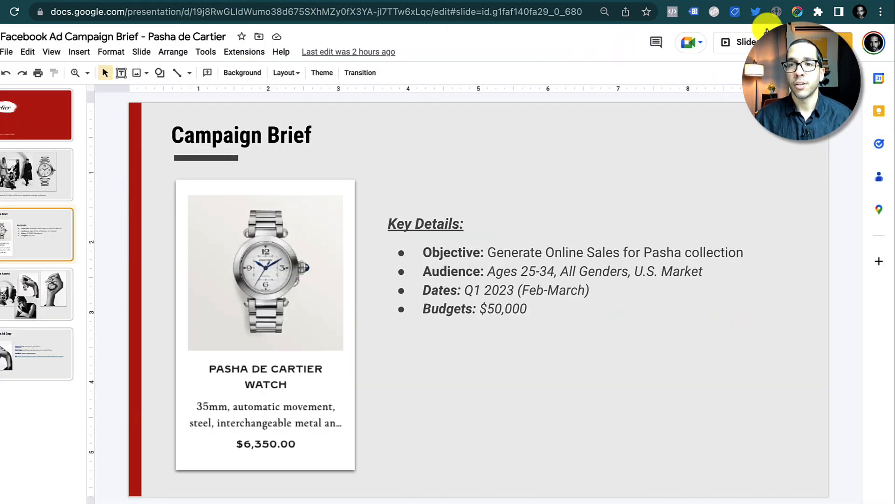
pyautogui.click(745, 42)
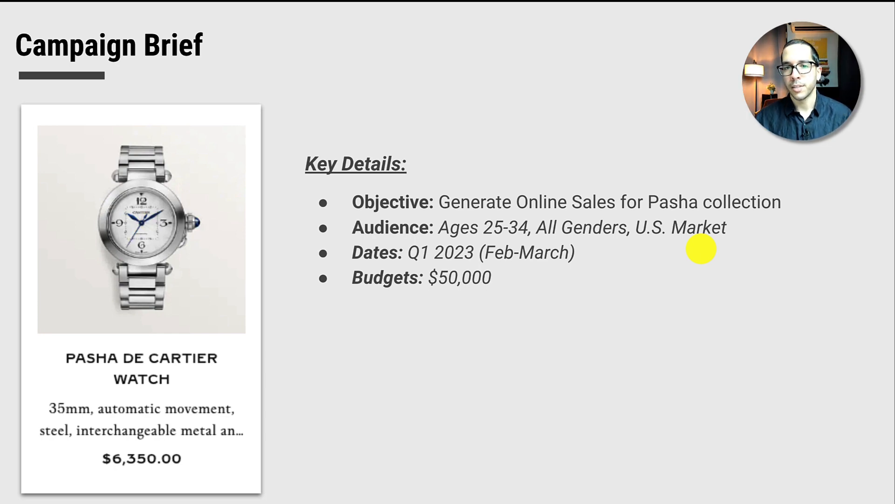
pyautogui.press('Escape')
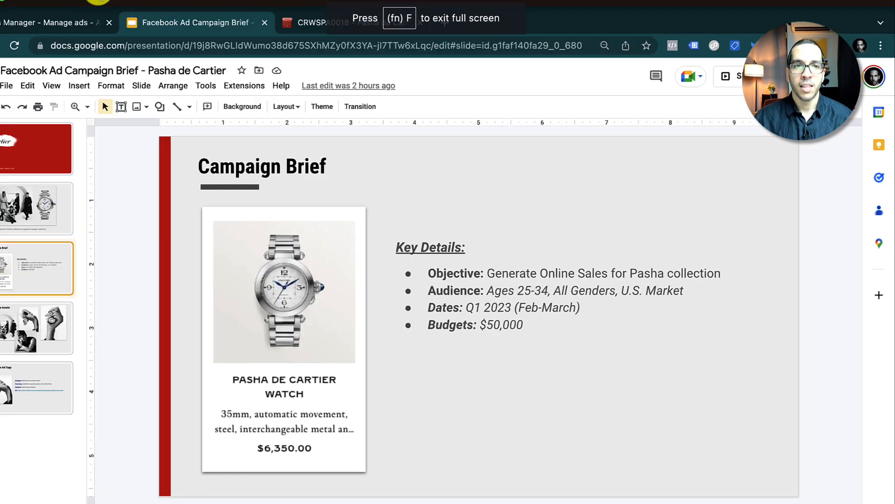
# Return to the ad set in Meta Ads Manager and set the audience's age range to 25–34
pyautogui.click(61, 23)
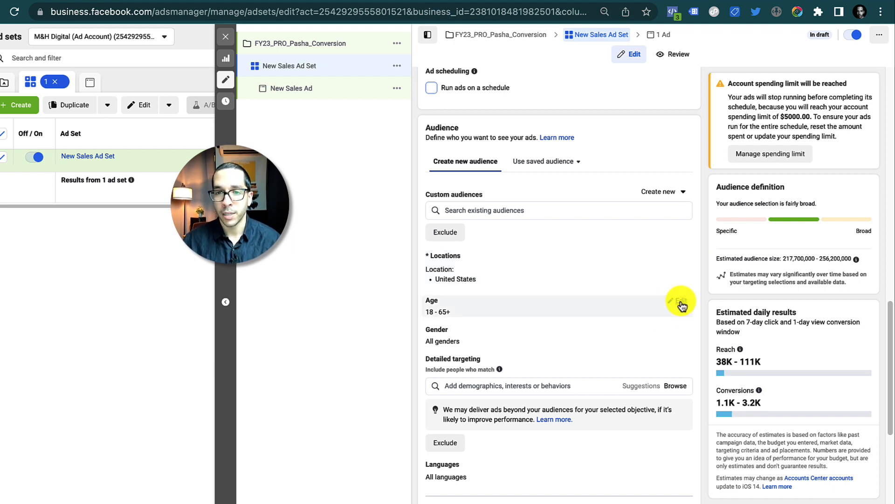
pyautogui.click(681, 303)
pyautogui.click(445, 317)
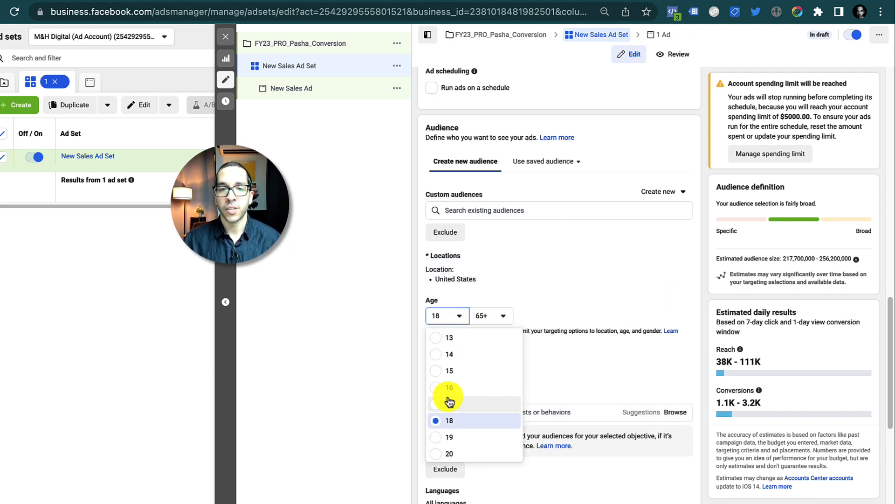
pyautogui.scroll(-3, 450, 434)
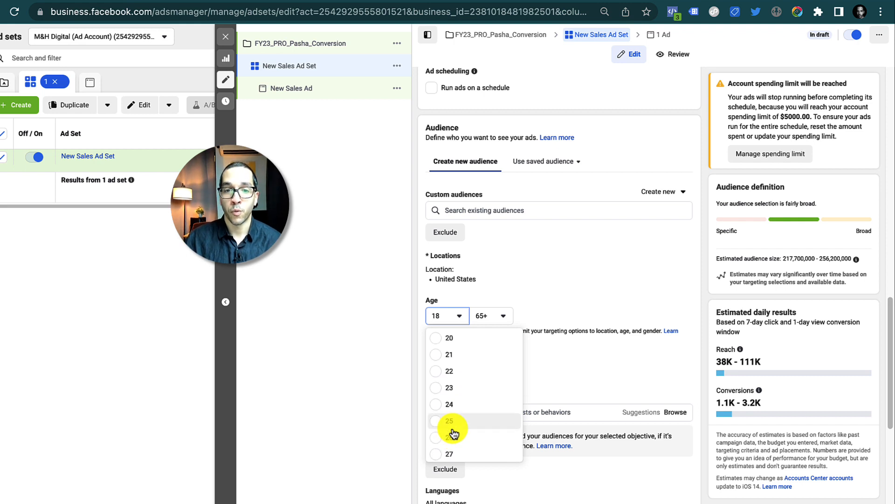
pyautogui.click(491, 318)
pyautogui.scroll(5, 509, 402)
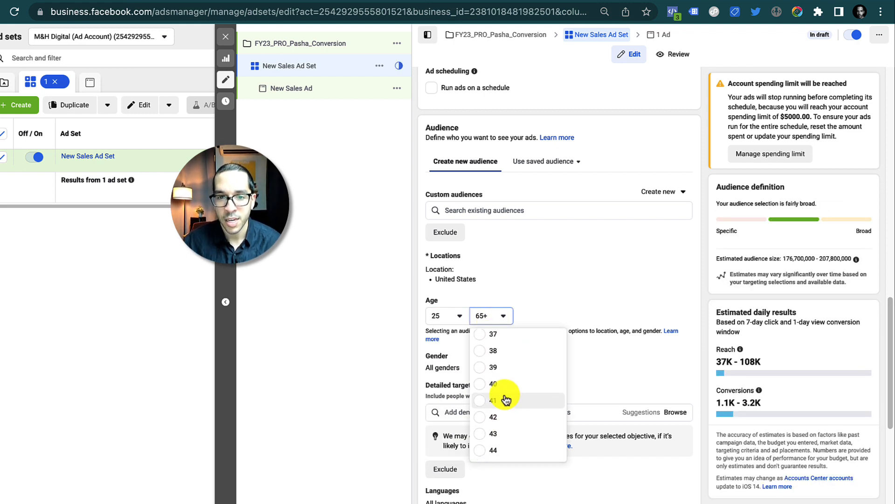
pyautogui.scroll(3, 482, 354)
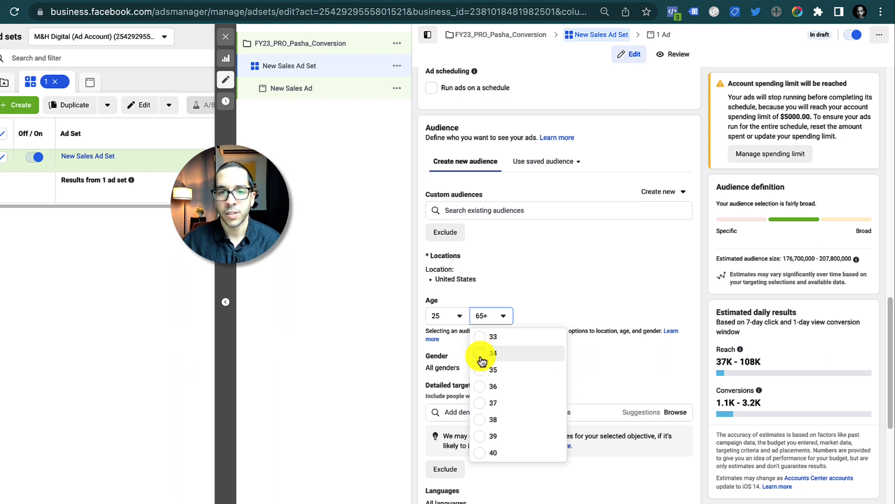
pyautogui.click(481, 351)
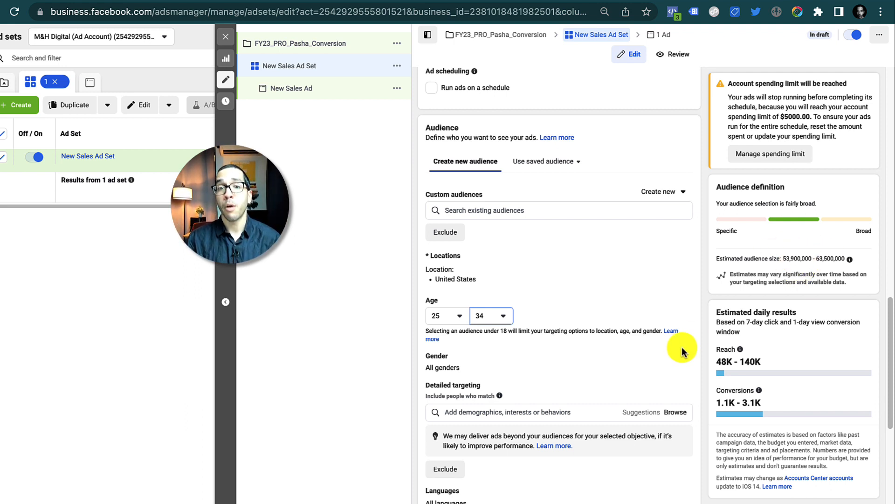
# Examine the audience's gender, detailed targeting and language settings, including the detailed targeting information
pyautogui.scroll(-1, 593, 355)
pyautogui.scroll(-1, 573, 369)
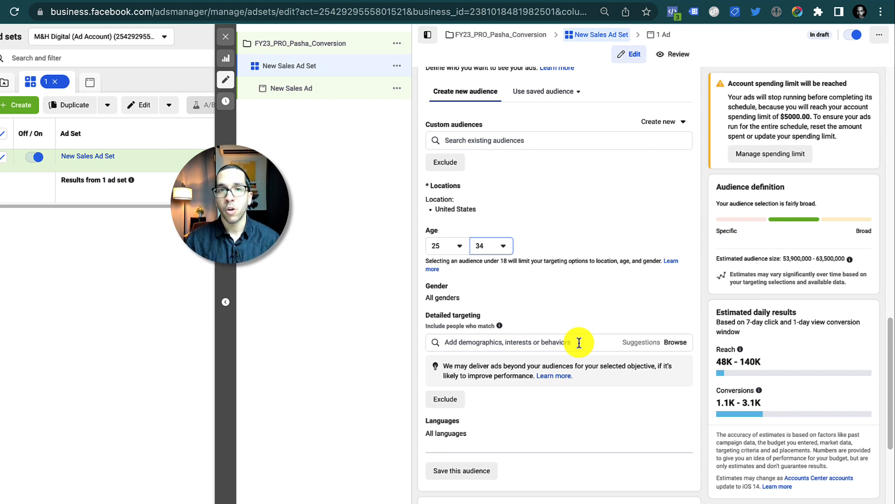
pyautogui.scroll(-1, 579, 343)
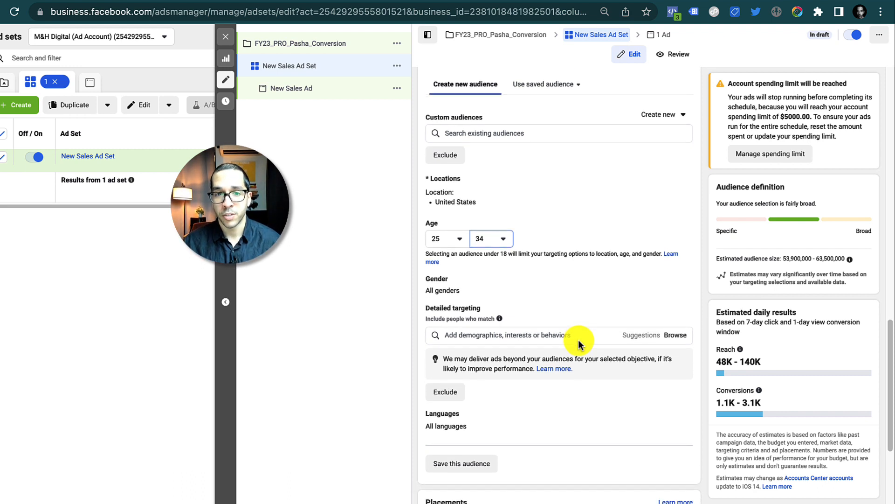
pyautogui.scroll(-3, 541, 294)
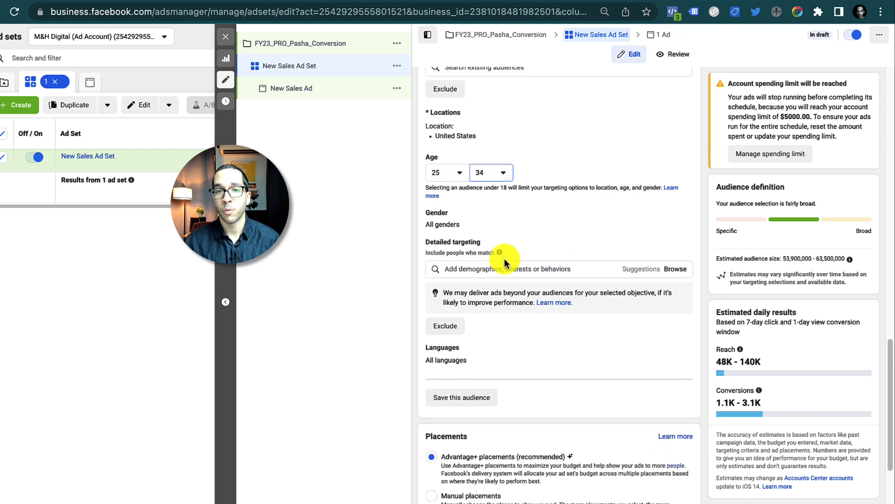
pyautogui.moveTo(499, 255)
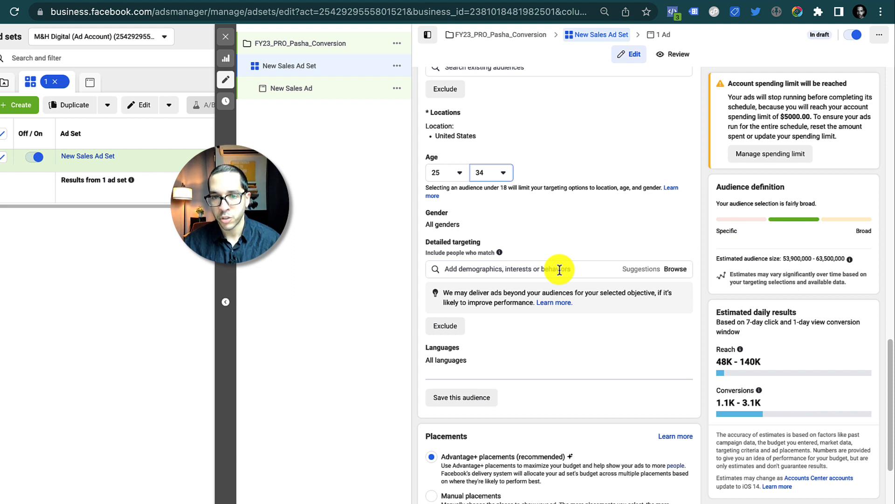
pyautogui.scroll(1, 560, 270)
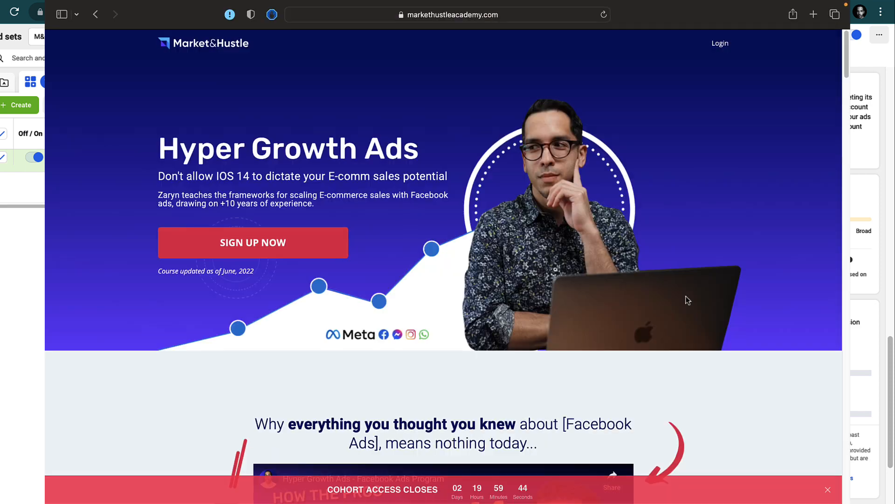
pyautogui.scroll(-1, 709, 315)
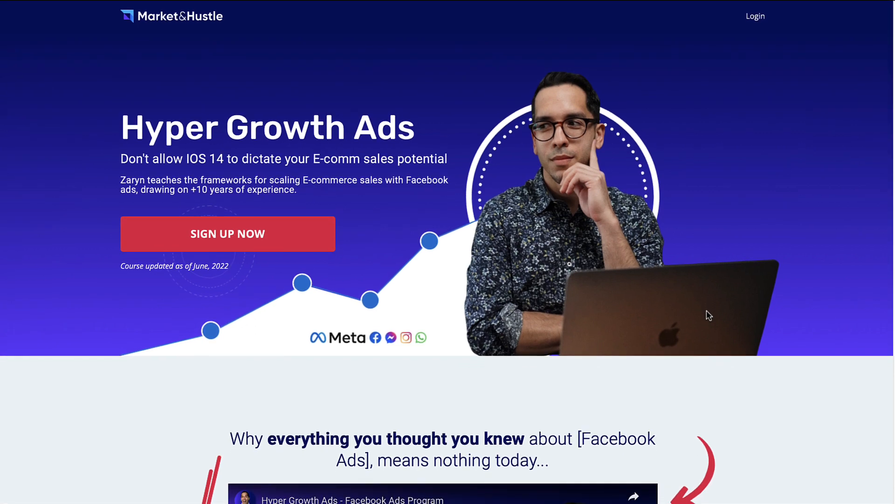
pyautogui.scroll(-2, 710, 315)
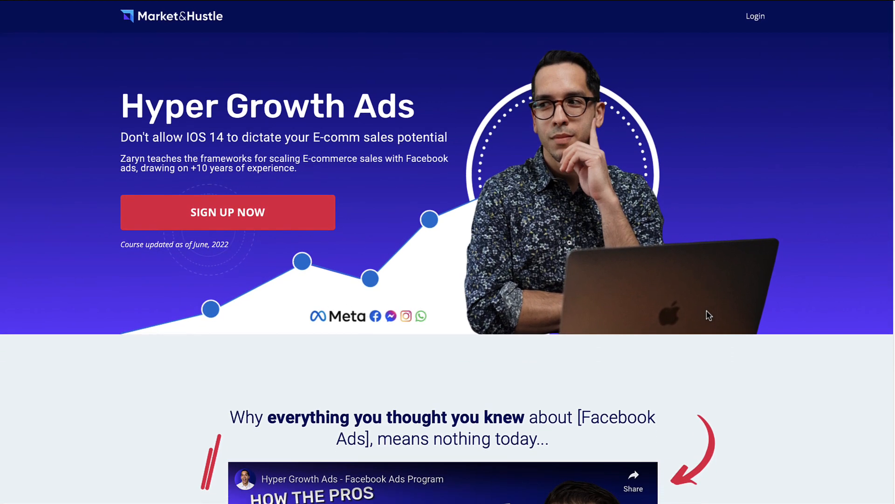
pyautogui.scroll(-2, 706, 316)
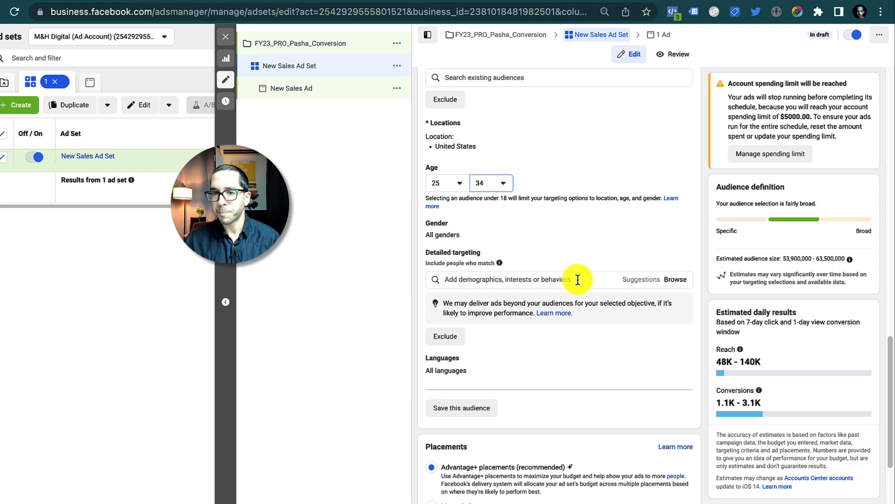
# Search the detailed targeting for "cartier" and add the Cartier (jeweler) interest to the audience
pyautogui.click(578, 280)
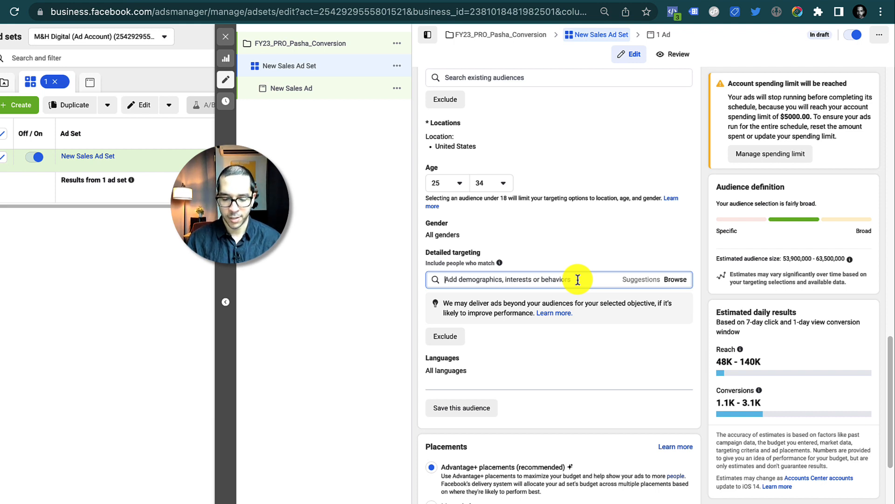
pyautogui.write('cartier')
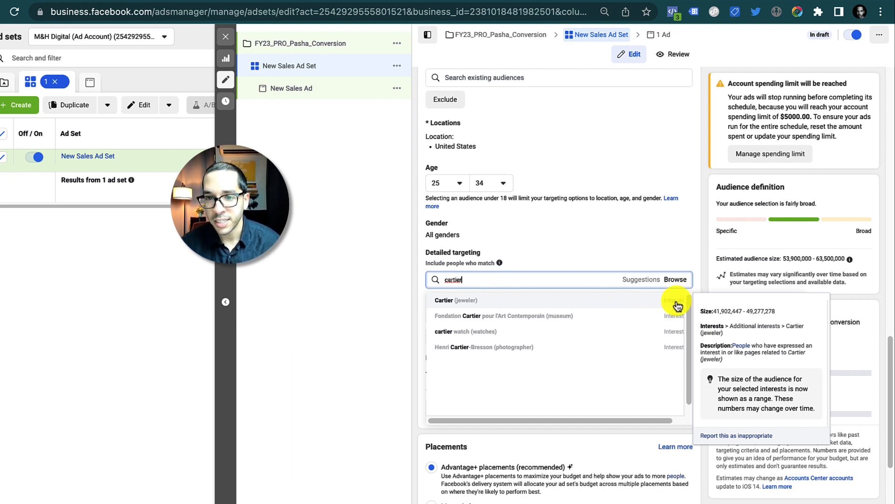
pyautogui.moveTo(650, 300)
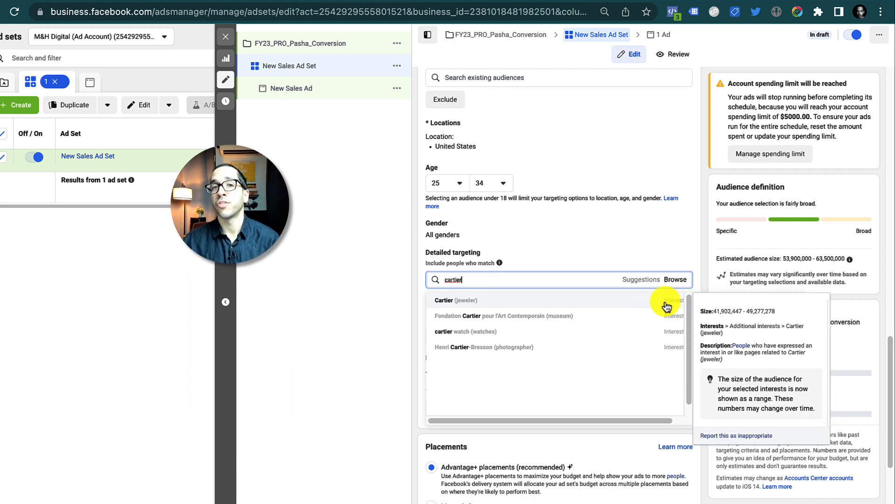
pyautogui.click(666, 304)
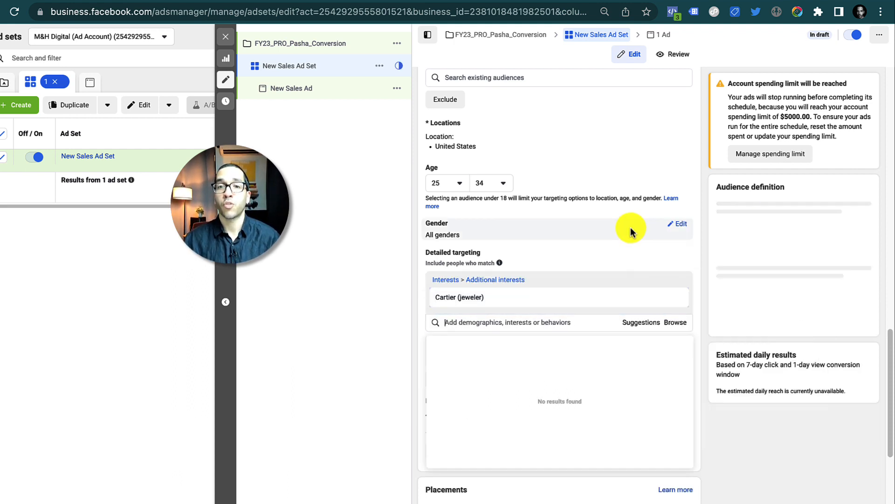
pyautogui.click(699, 207)
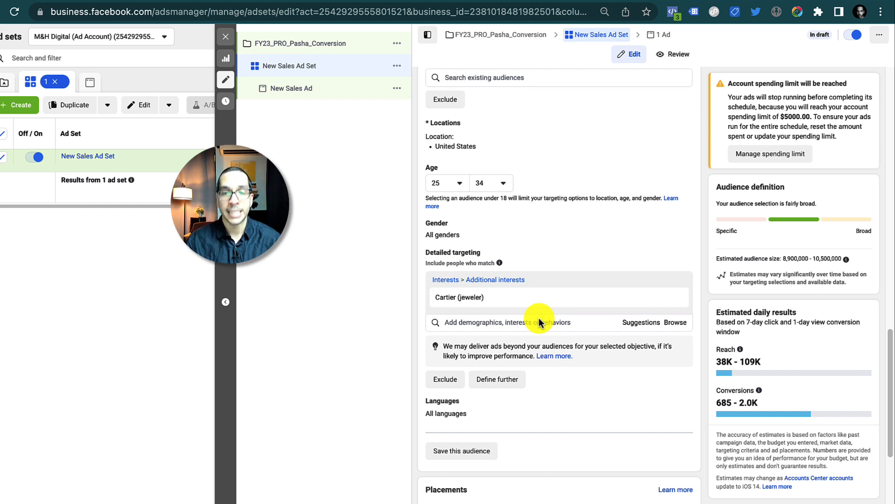
# Show the suggested interests for detailed targeting and add Tiffany & Co. (luxury goods)
pyautogui.scroll(3, 568, 323)
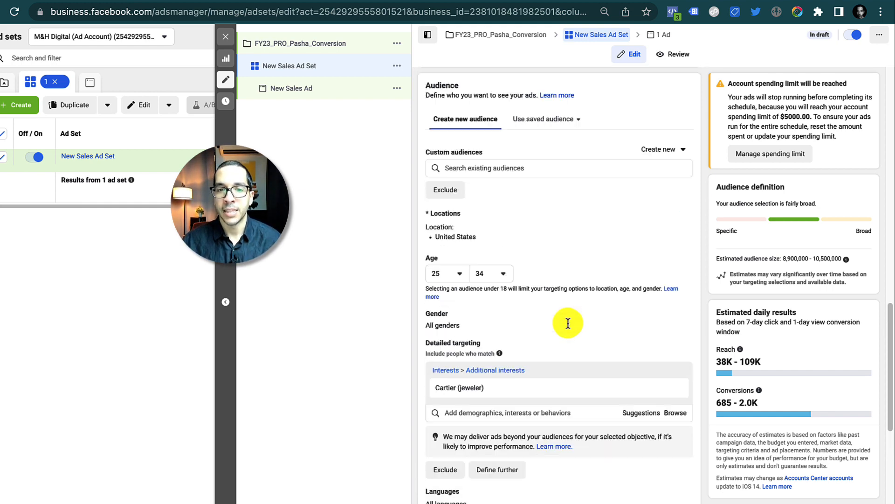
pyautogui.scroll(-2, 568, 322)
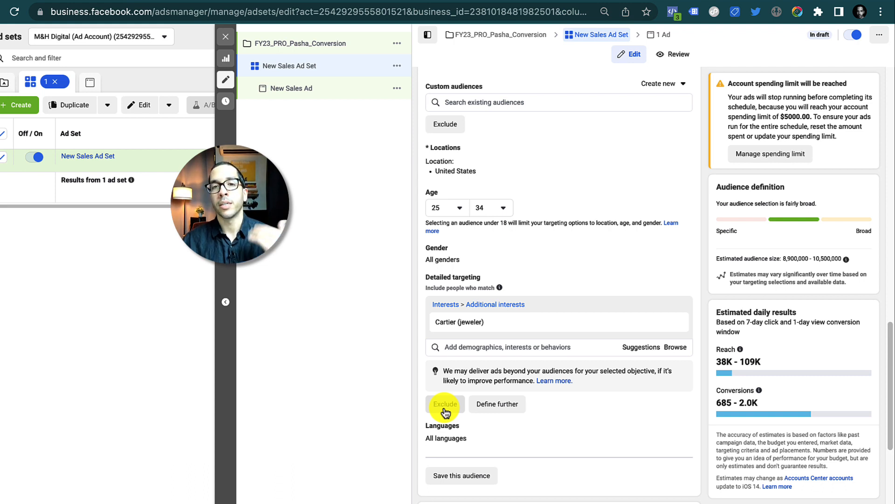
pyautogui.scroll(1, 553, 278)
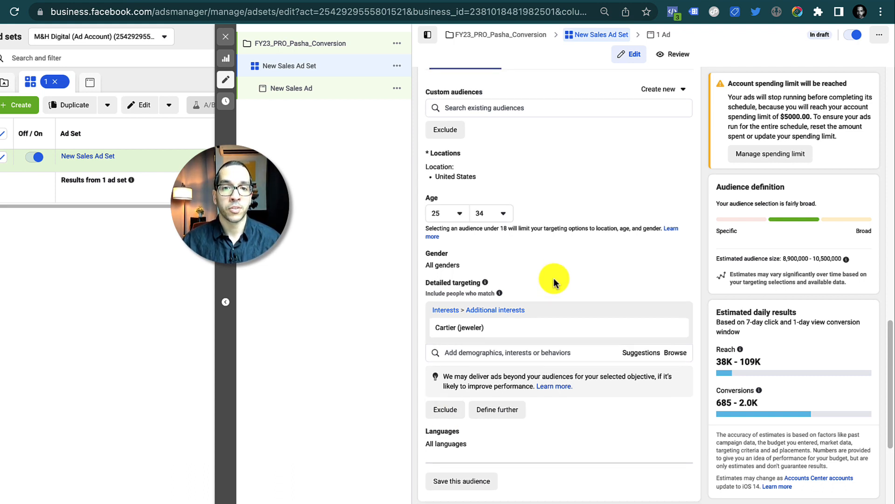
pyautogui.scroll(1, 562, 291)
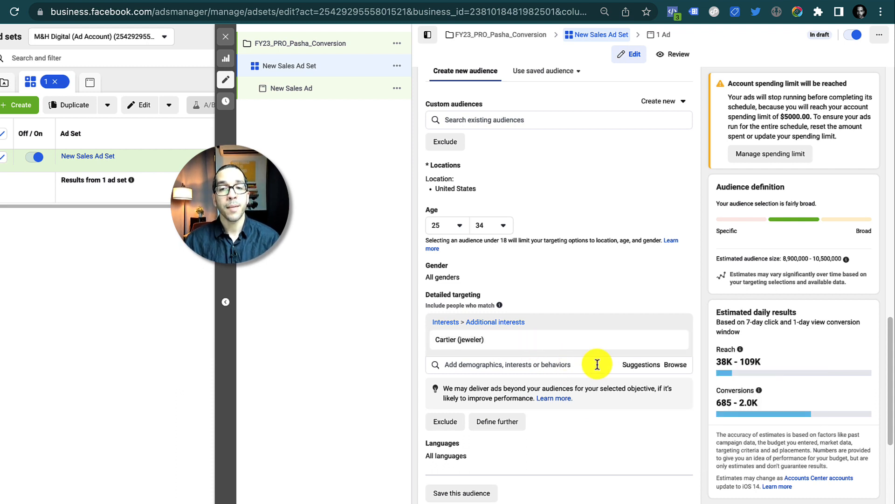
pyautogui.click(627, 369)
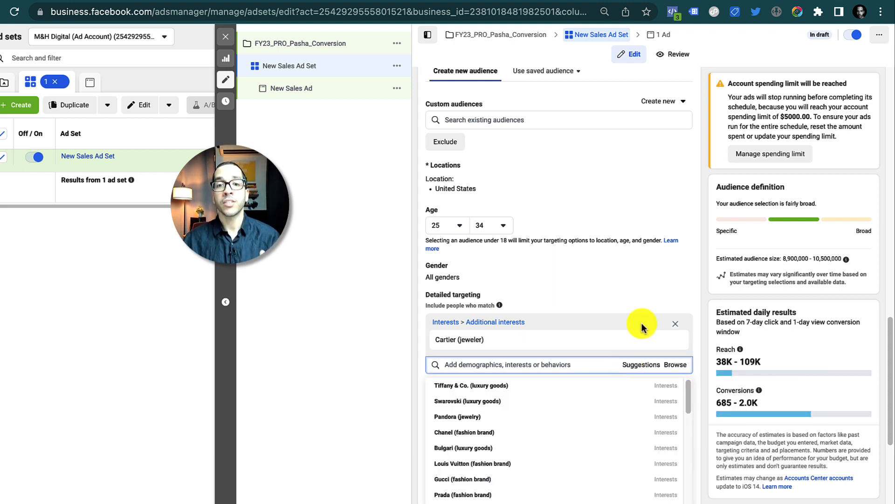
pyautogui.moveTo(529, 345)
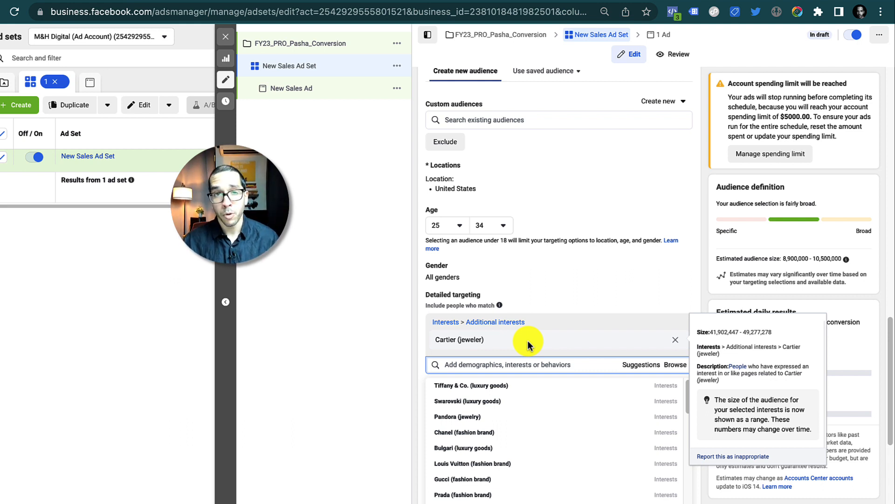
pyautogui.moveTo(545, 391)
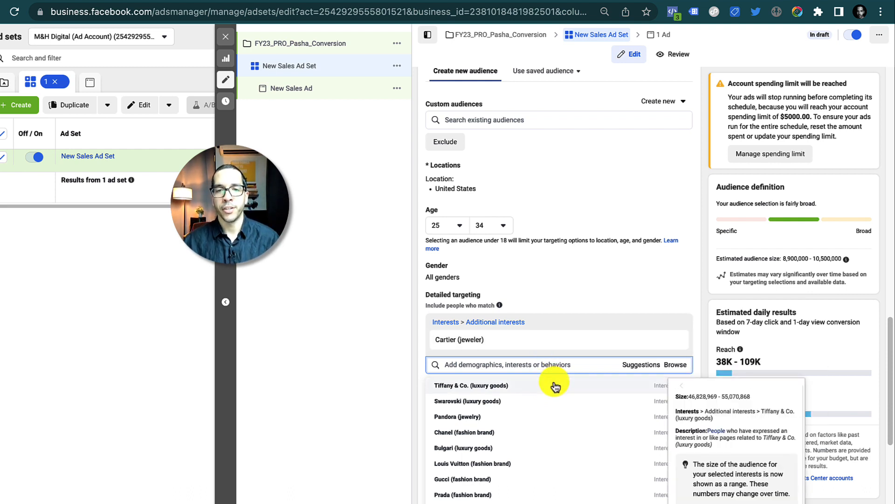
pyautogui.click(555, 386)
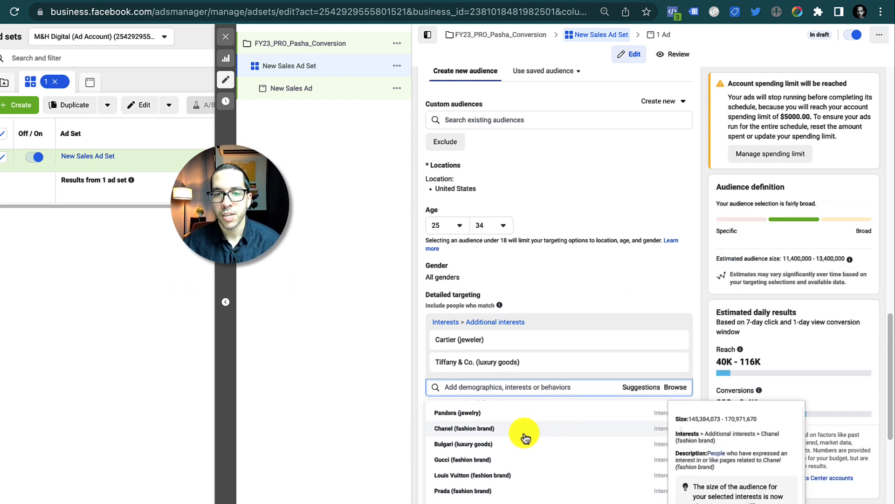
# Look through the suggested luxury and watch brands and add the Van Cleef & Arpels (jewelry) interest to detailed targeting
pyautogui.scroll(-2, 524, 489)
pyautogui.scroll(-2, 521, 494)
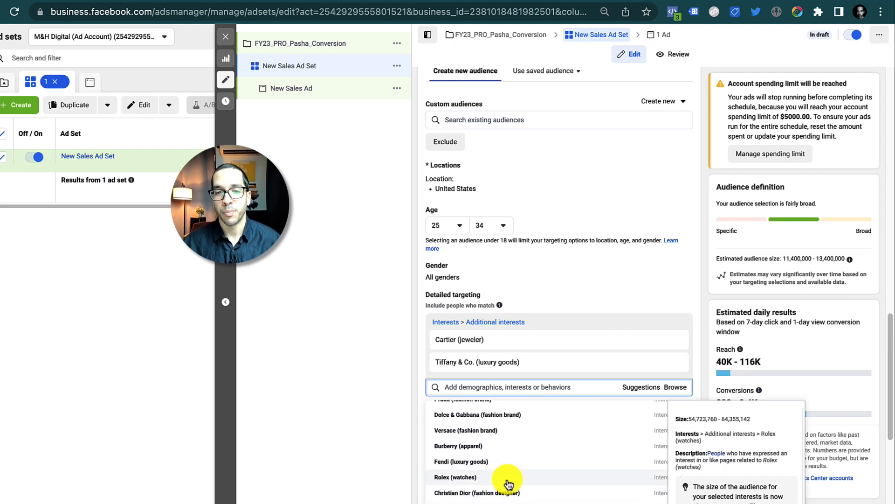
pyautogui.scroll(4, 511, 487)
pyautogui.click(490, 387)
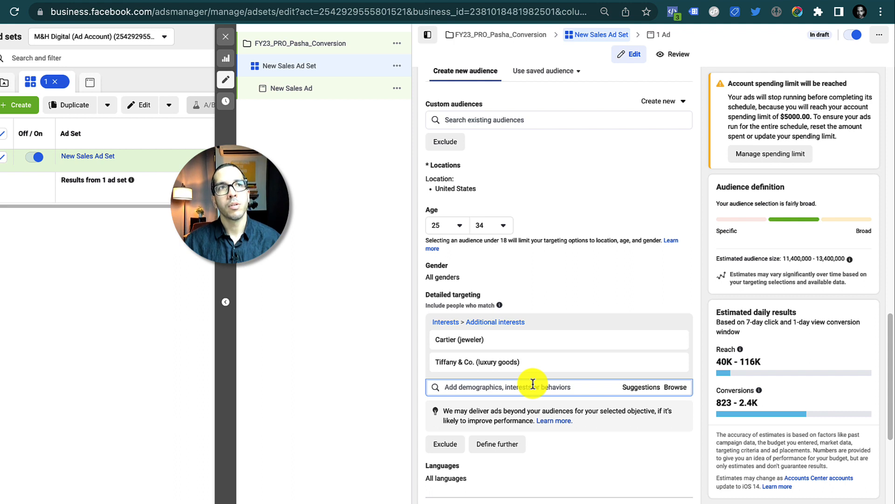
pyautogui.click(643, 388)
pyautogui.scroll(-2, 534, 474)
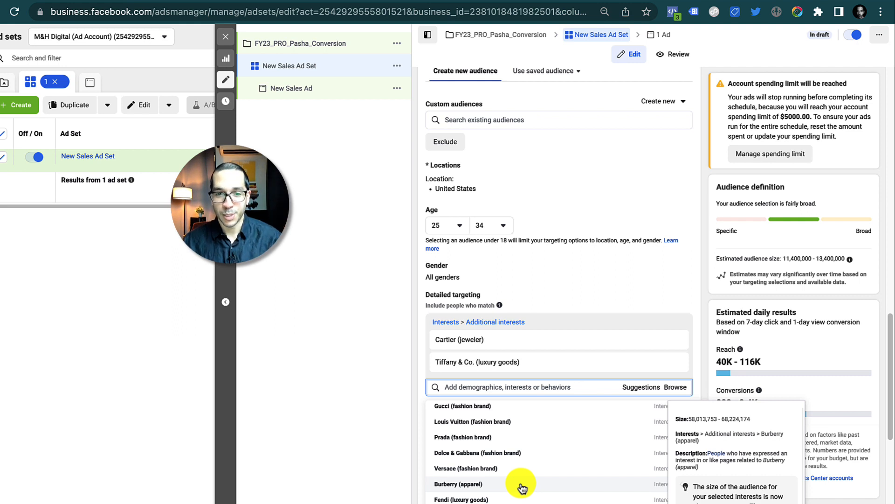
pyautogui.scroll(-2, 518, 485)
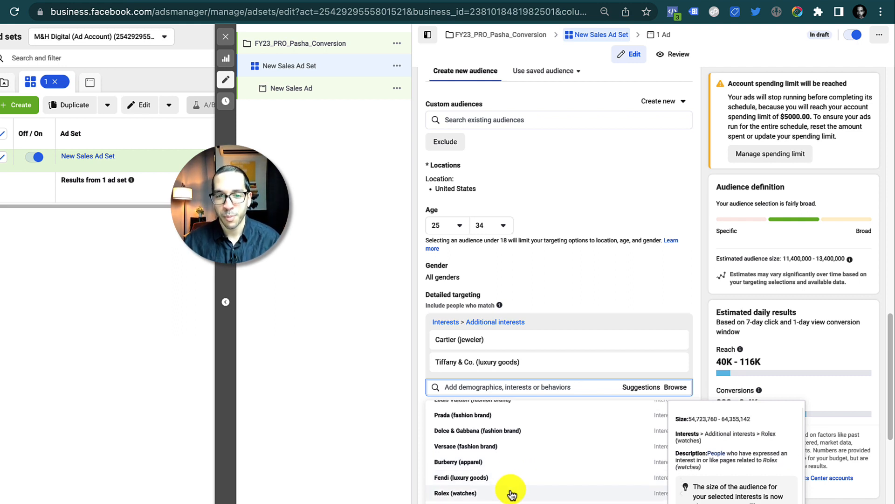
pyautogui.scroll(-1, 511, 492)
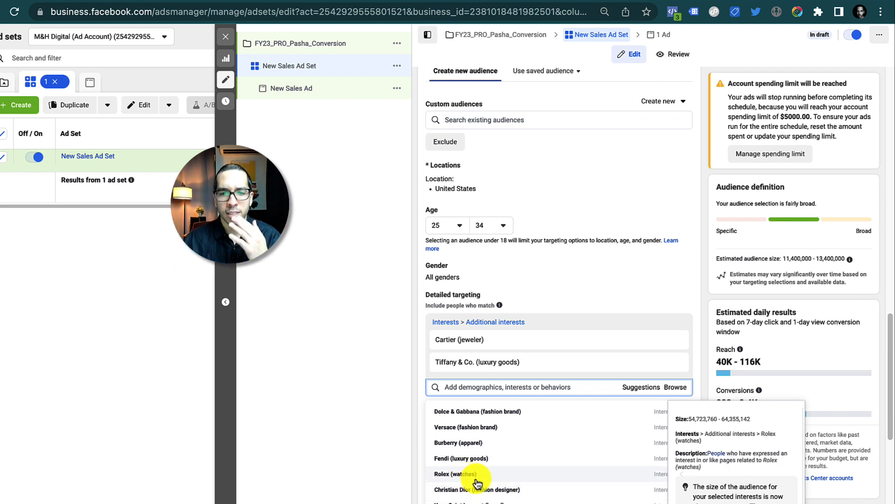
pyautogui.scroll(-3, 480, 485)
pyautogui.scroll(-3, 503, 483)
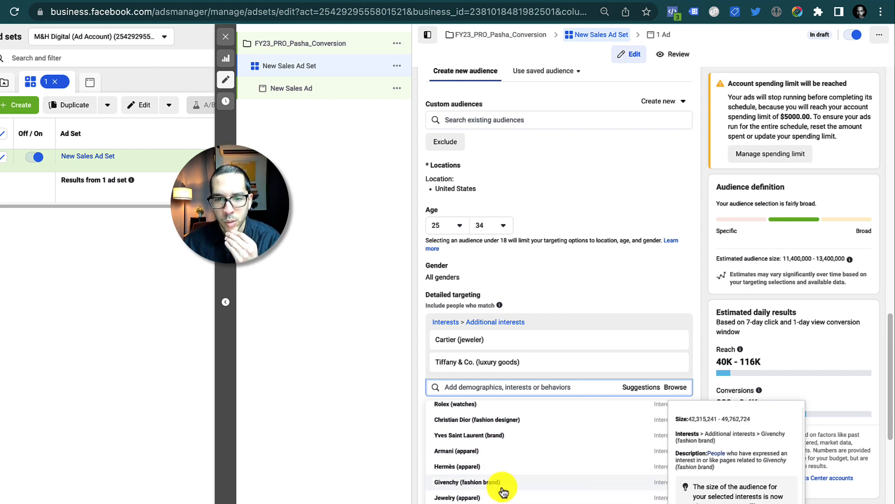
pyautogui.scroll(-1, 480, 478)
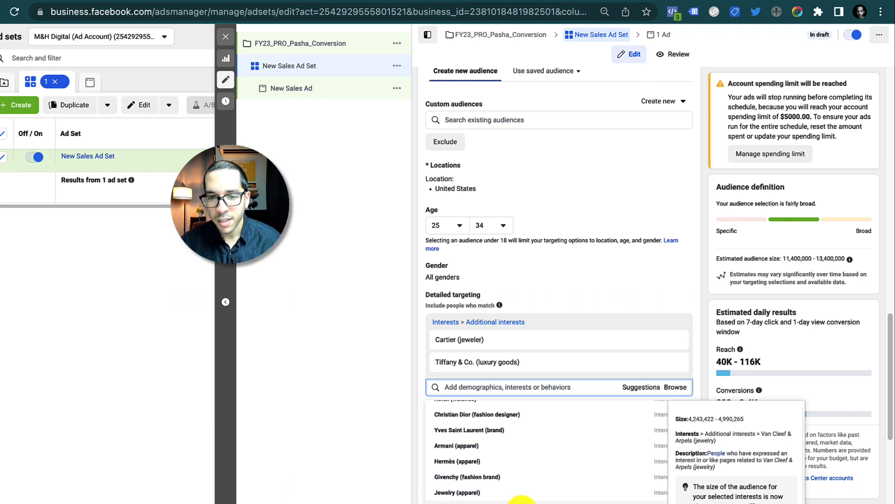
pyautogui.click(521, 501)
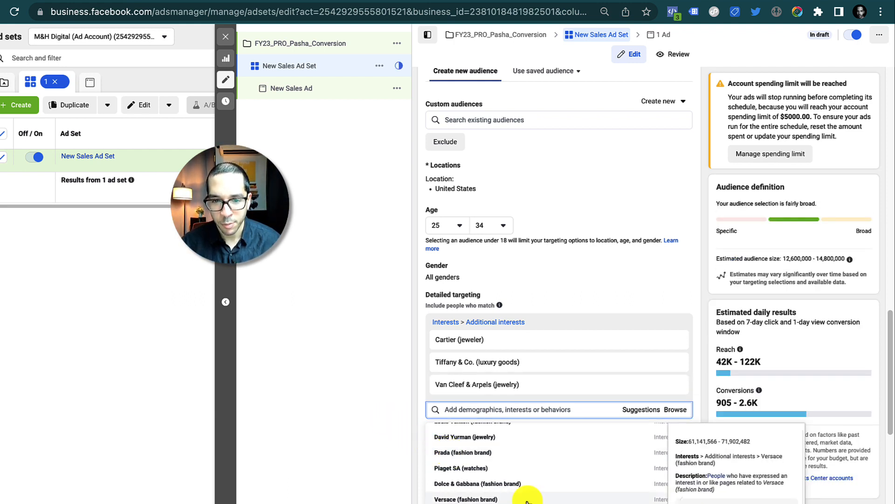
# Add the suggested David Yurman (jewelry) interest to the ad set's detailed targeting
pyautogui.click(513, 441)
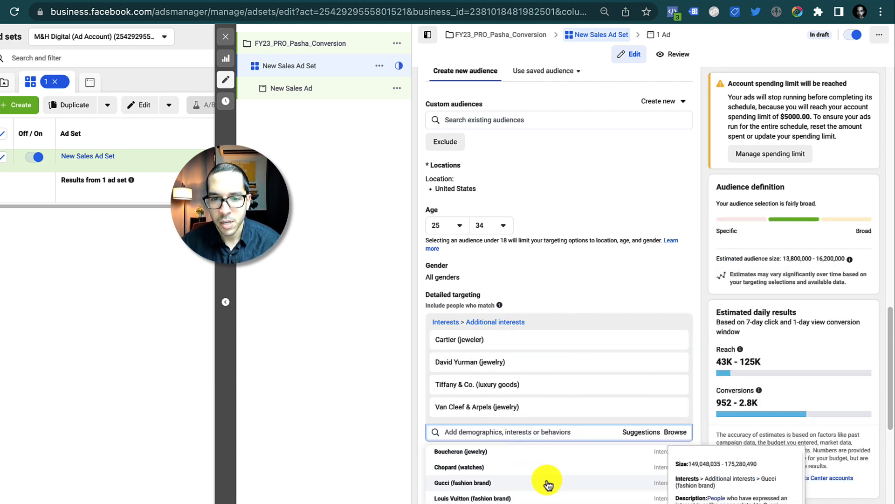
pyautogui.scroll(1, 548, 485)
pyautogui.scroll(1, 545, 496)
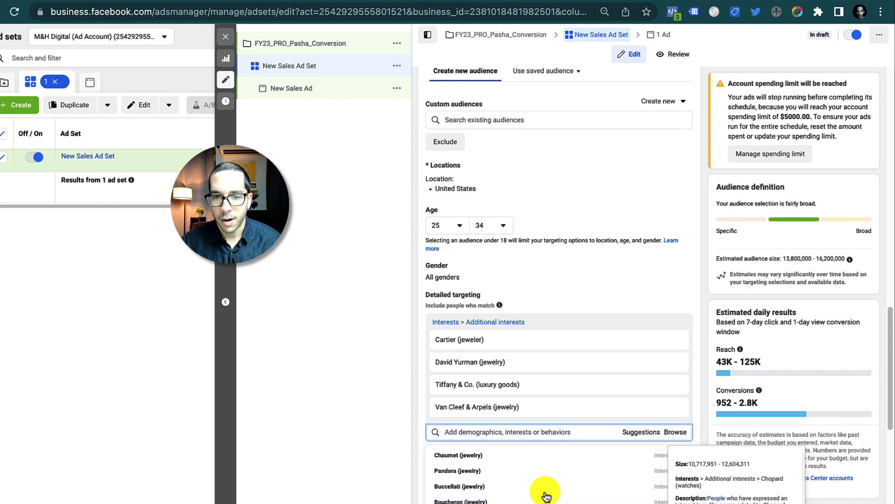
pyautogui.click(699, 284)
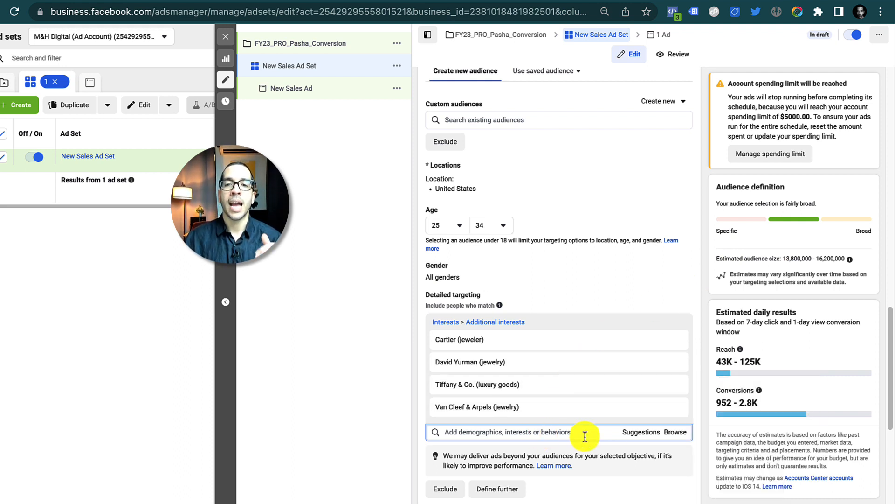
# Reopen the suggestions for the included interests and add Harry Winston (jewelry)
pyautogui.click(632, 433)
pyautogui.moveTo(573, 472)
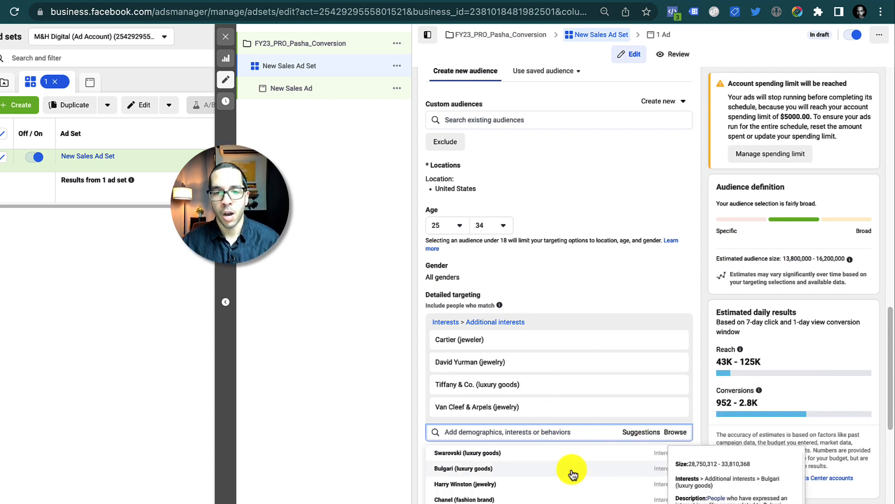
pyautogui.click(551, 486)
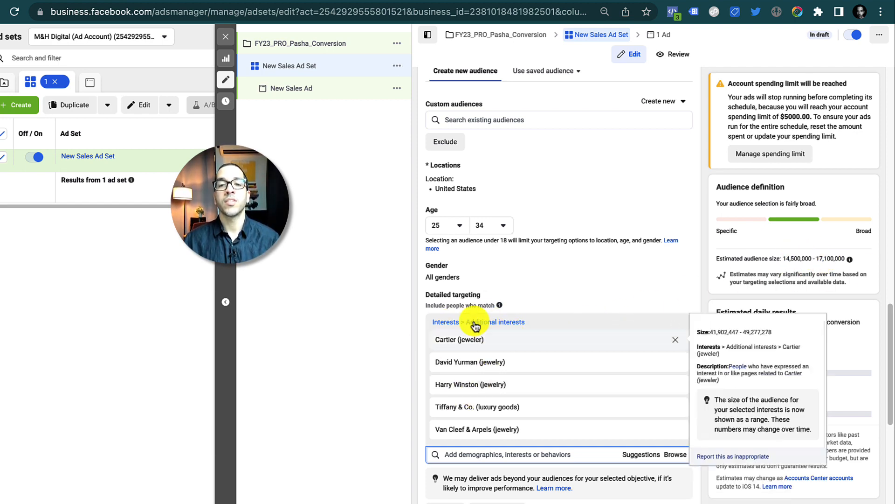
# Define the detailed targeting further by adding a group of criteria that people must also match
pyautogui.moveTo(527, 336)
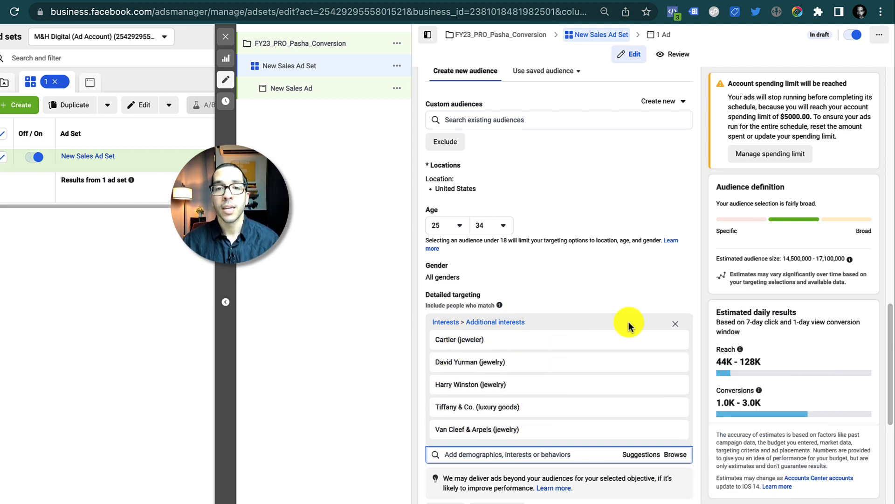
pyautogui.scroll(-1, 699, 301)
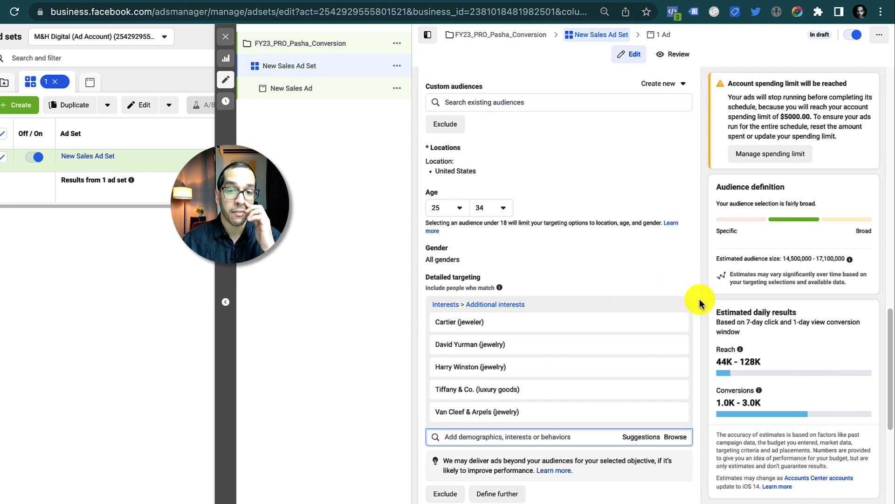
pyautogui.scroll(-2, 698, 301)
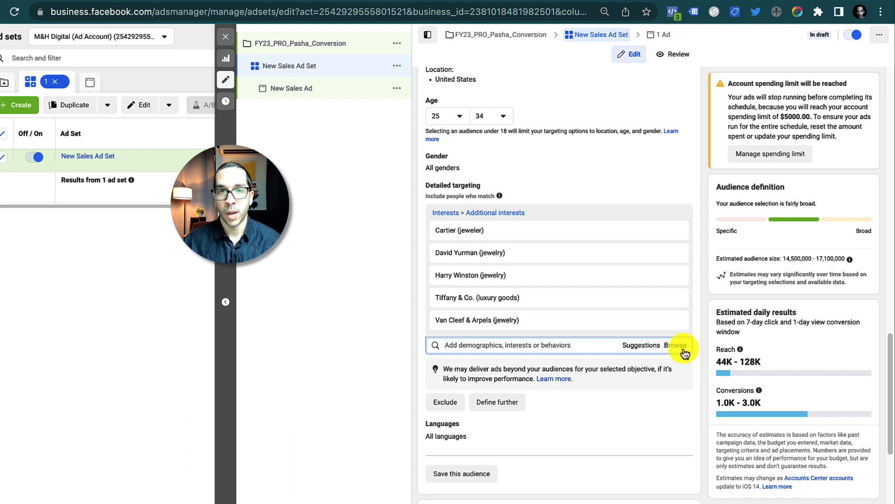
pyautogui.click(502, 404)
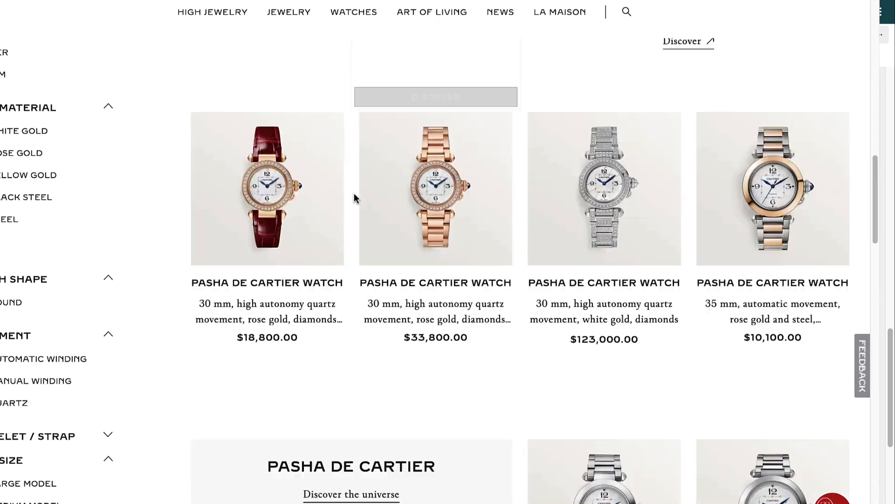
# Examine the Pasha de Cartier watch models and their prices on the Cartier website
pyautogui.scroll(-6, 354, 198)
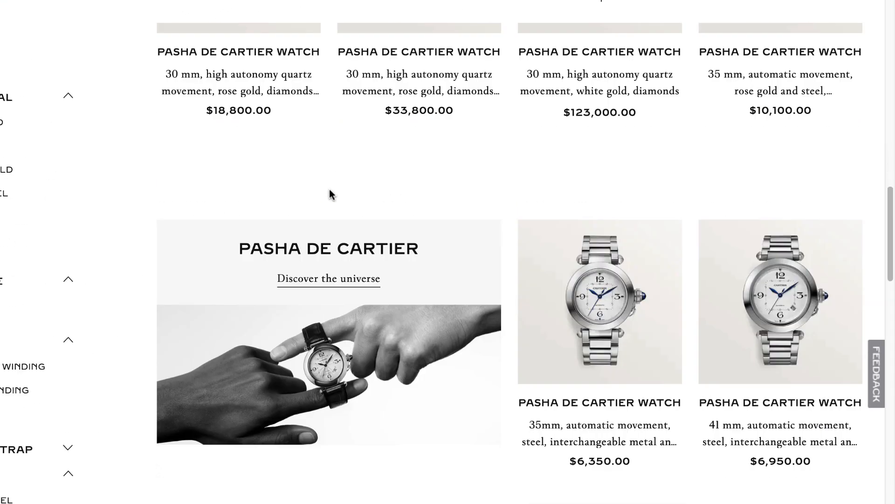
pyautogui.scroll(-4, 704, 320)
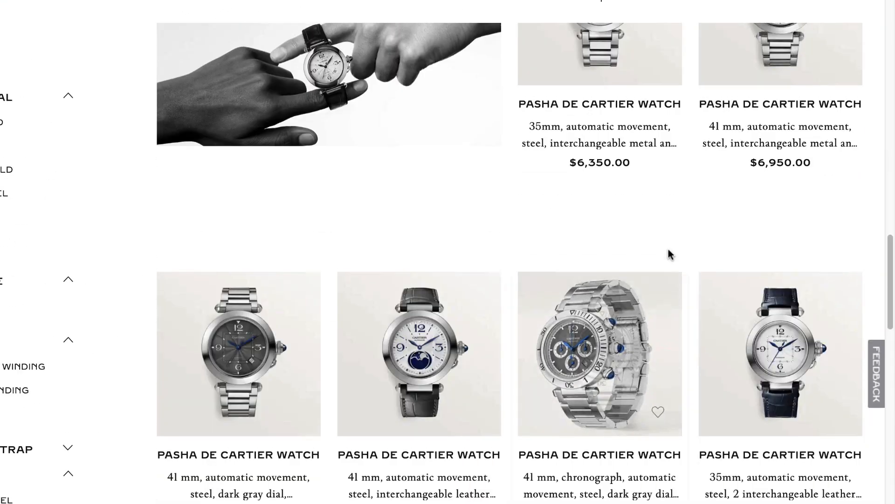
pyautogui.scroll(5, 737, 278)
pyautogui.scroll(-5, 629, 276)
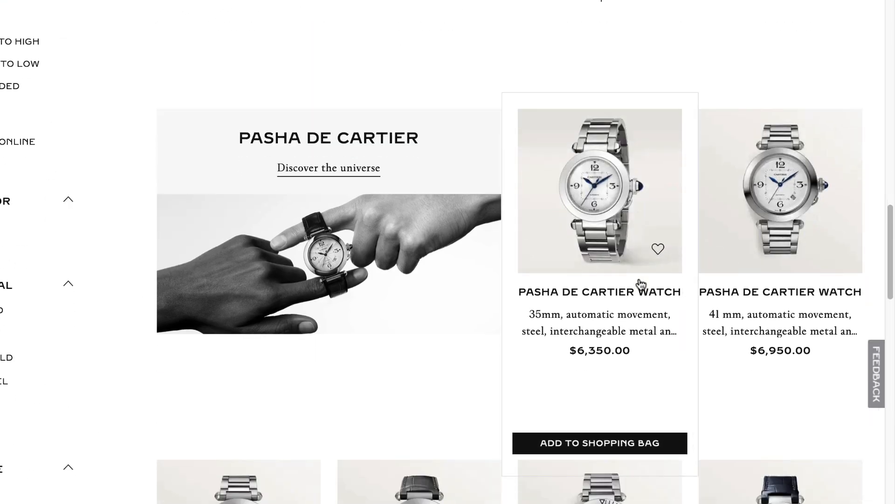
pyautogui.scroll(-1, 420, 326)
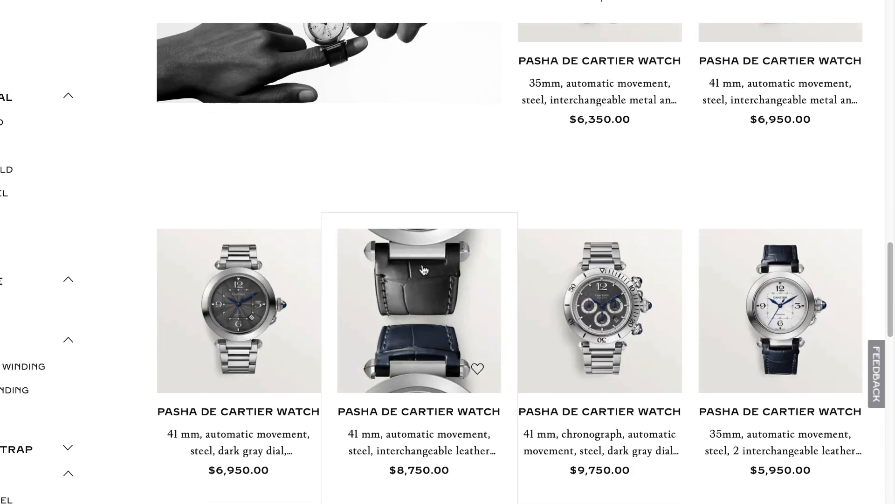
pyautogui.scroll(-6, 462, 342)
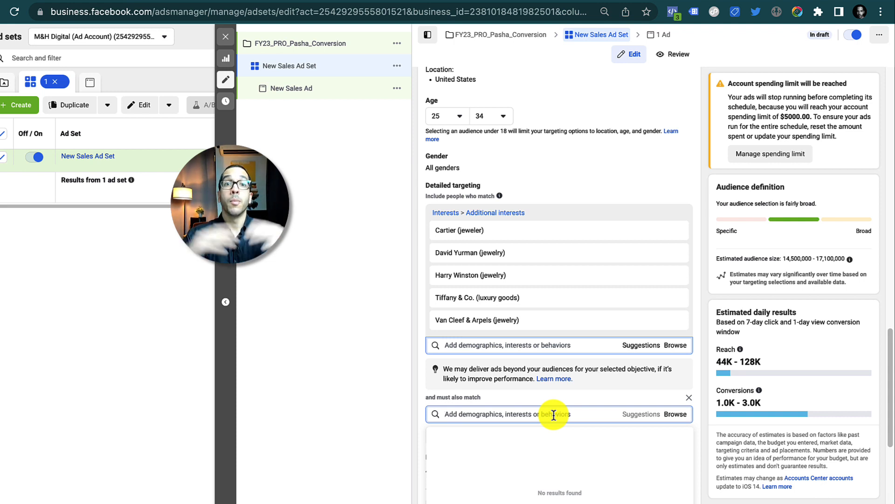
# Try to search the must-also-match criteria in Meta Ads Manager for "zipcode"
pyautogui.write('zipcode')
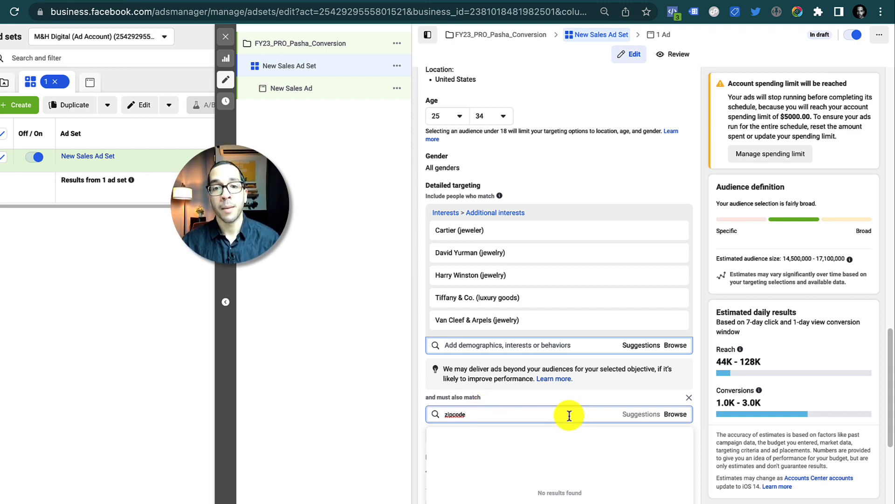
pyautogui.press('super+a')
pyautogui.write('zipcode')
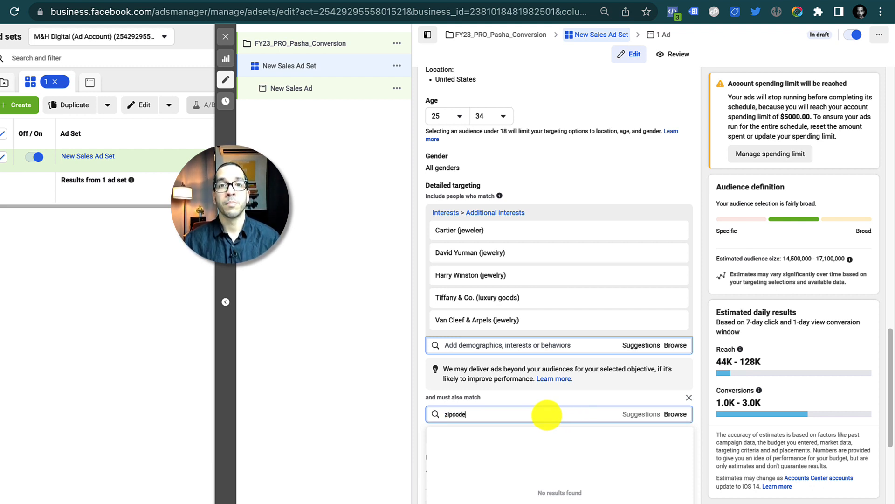
# Search the must-also-match criteria for "top 5%" and add Household income: top 5% of ZIP codes (US)
pyautogui.press('super+a')
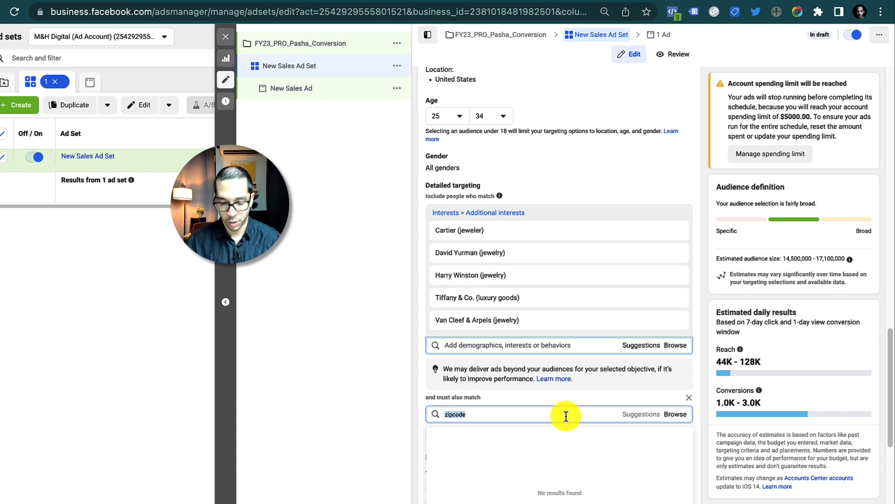
pyautogui.write('top')
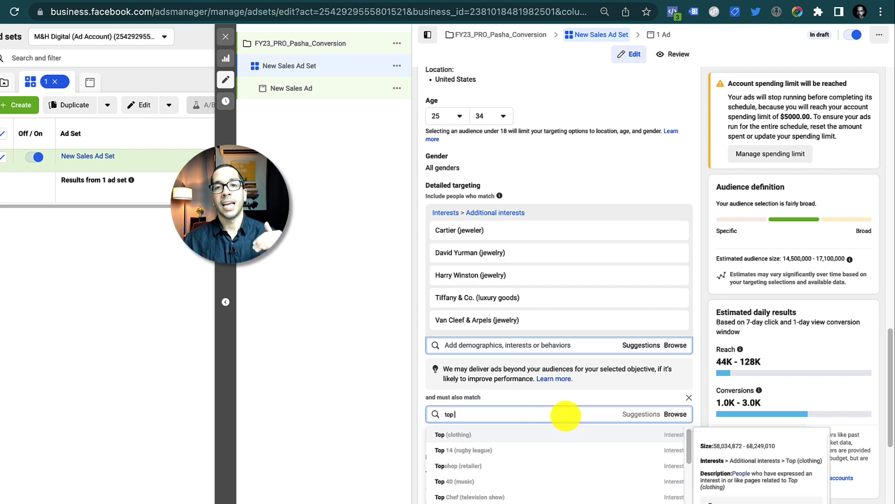
pyautogui.scroll(2, 550, 299)
pyautogui.moveTo(469, 124)
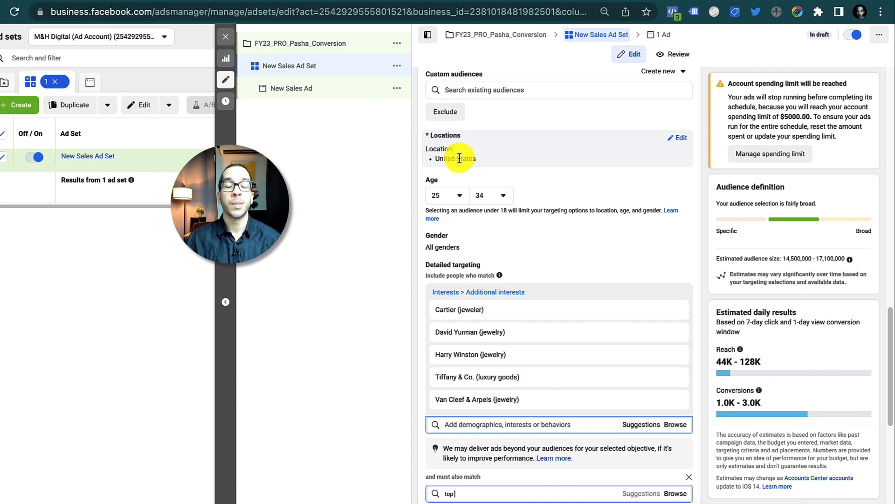
pyautogui.scroll(-1, 415, 315)
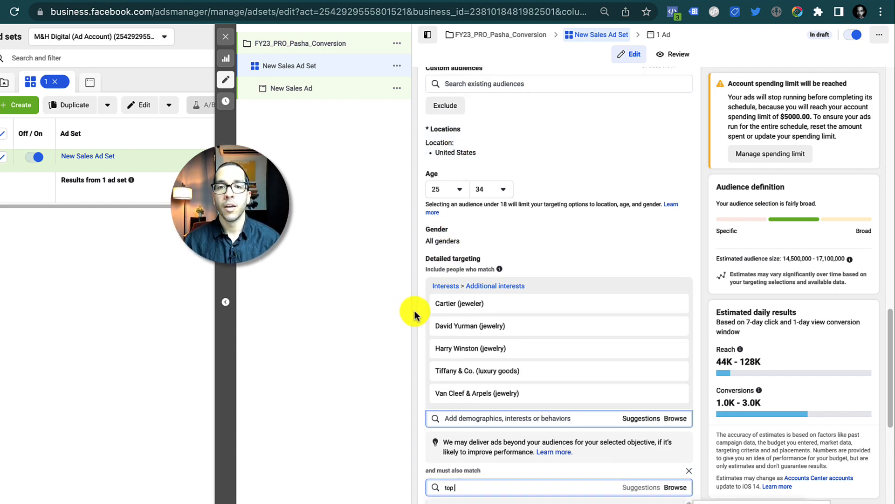
pyautogui.scroll(-3, 414, 314)
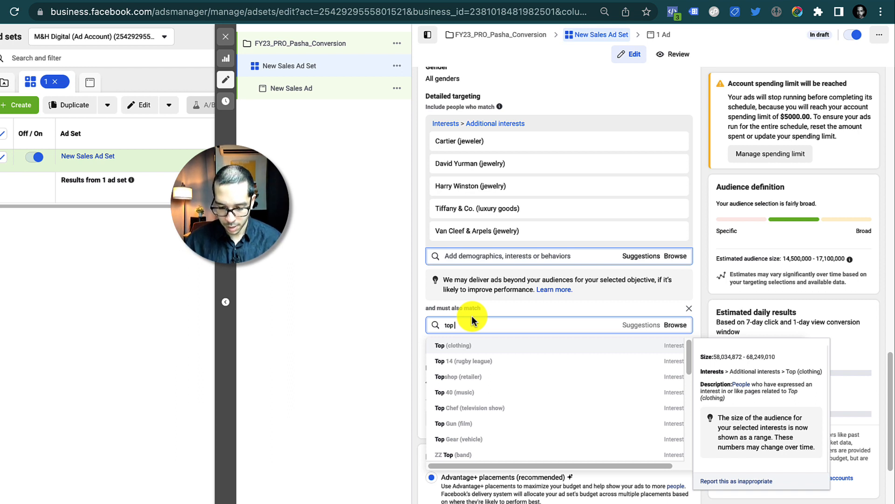
pyautogui.write('5%')
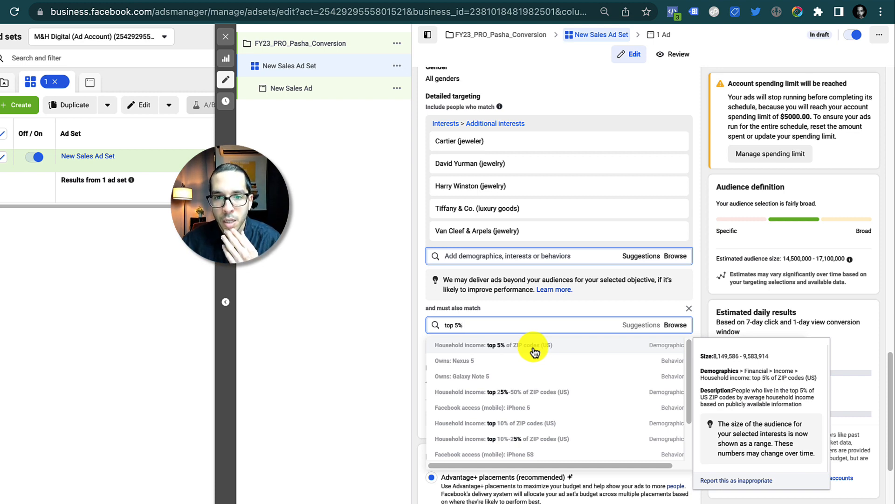
pyautogui.click(535, 351)
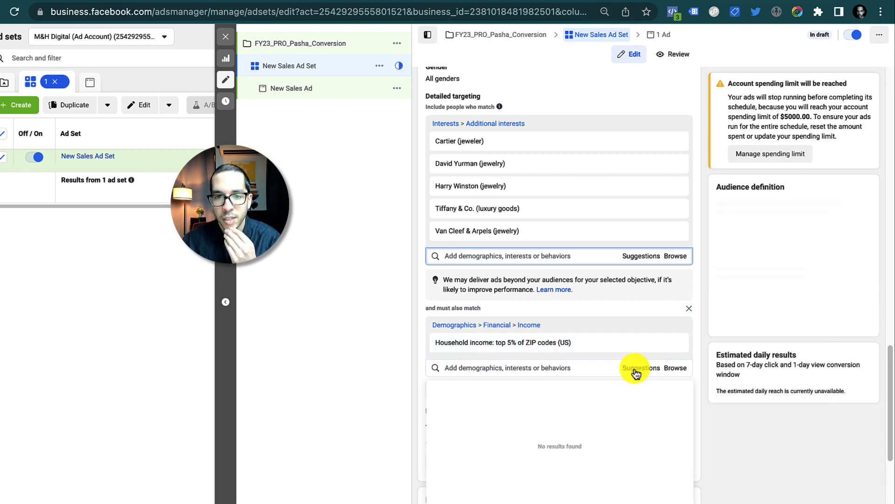
# Add the household income demographics top 10% and top 10%-25% of ZIP codes (US) to the must-also-match group
pyautogui.click(580, 389)
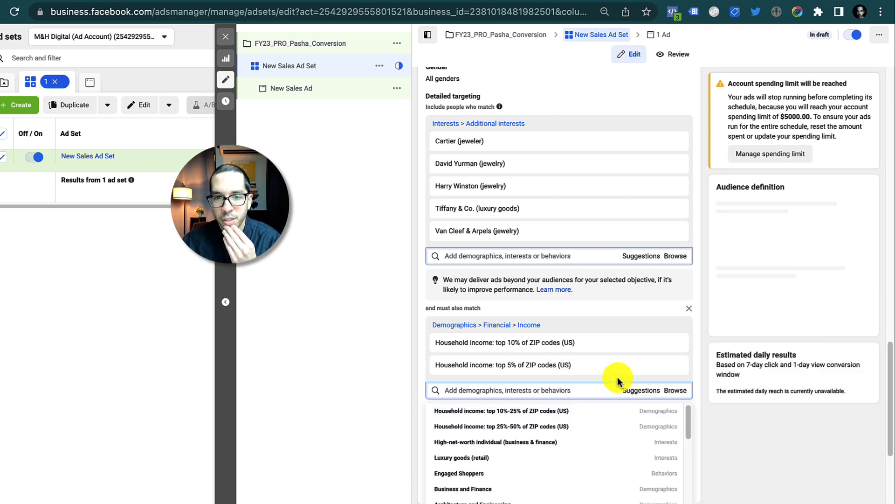
pyautogui.click(566, 410)
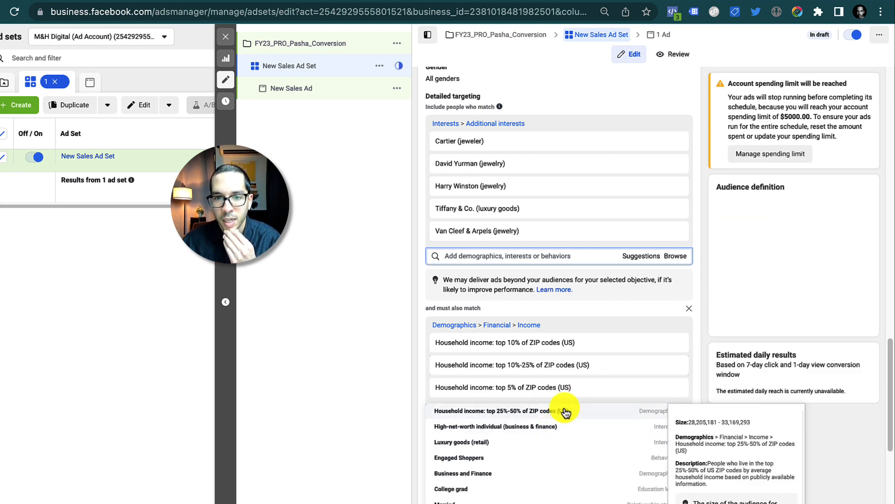
pyautogui.click(414, 289)
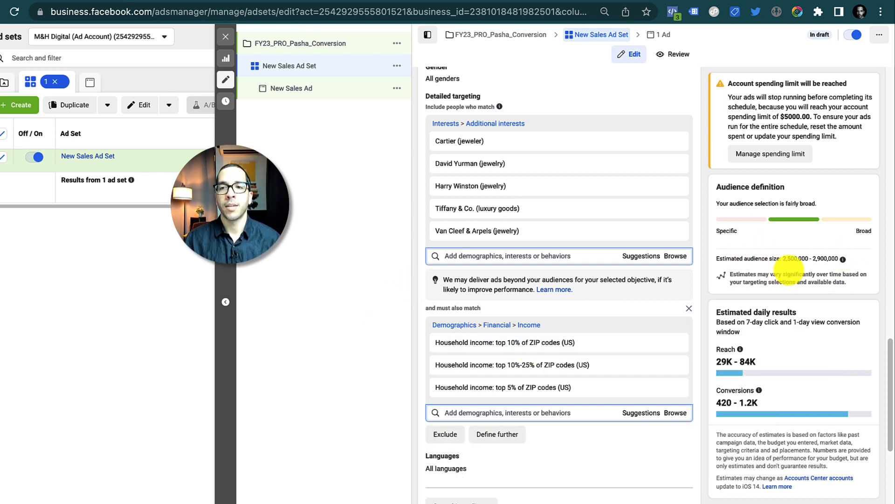
# Add the suggested Bulgari (luxury goods) and Prada (fashion brand) interests to the first detailed targeting group
pyautogui.moveTo(450, 362)
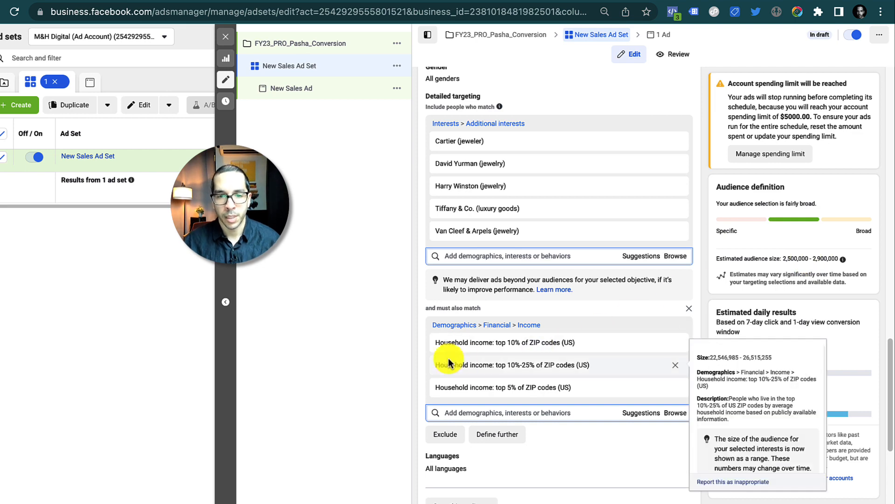
pyautogui.scroll(1, 417, 356)
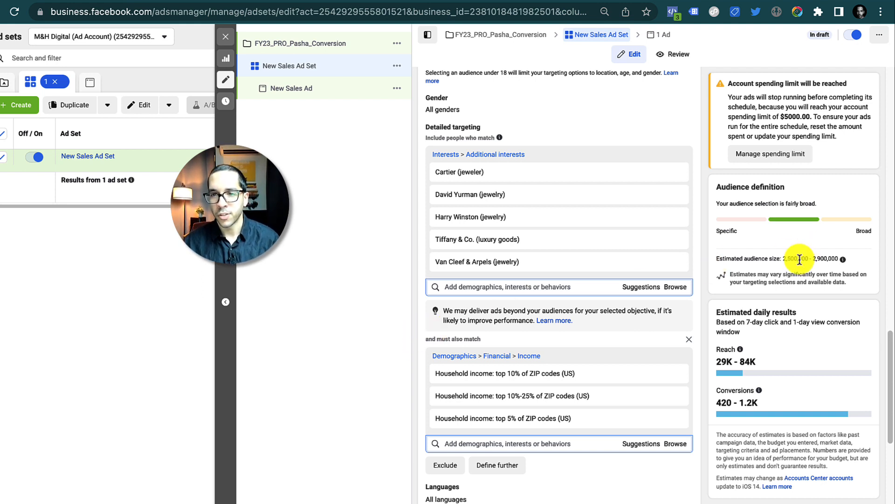
pyautogui.click(641, 288)
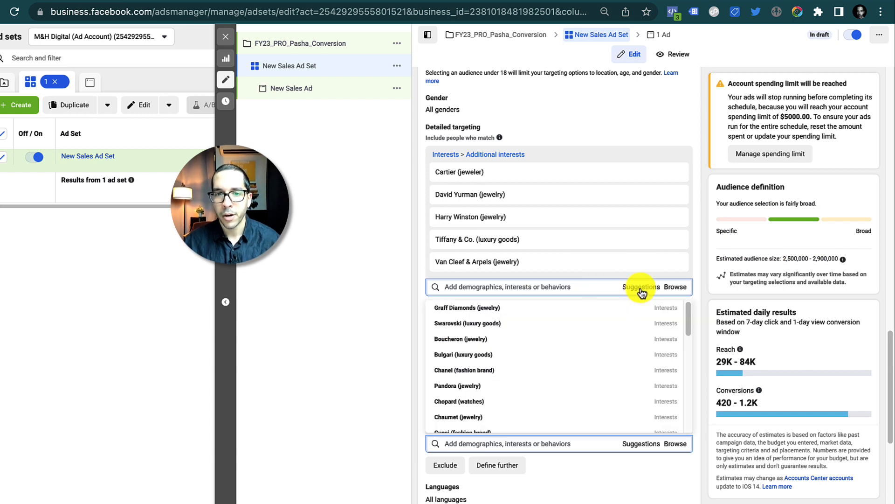
pyautogui.click(497, 358)
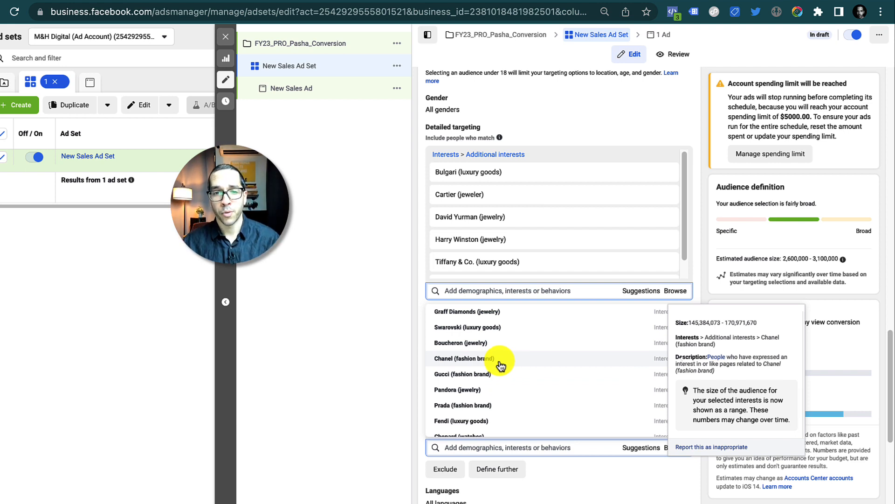
pyautogui.click(503, 406)
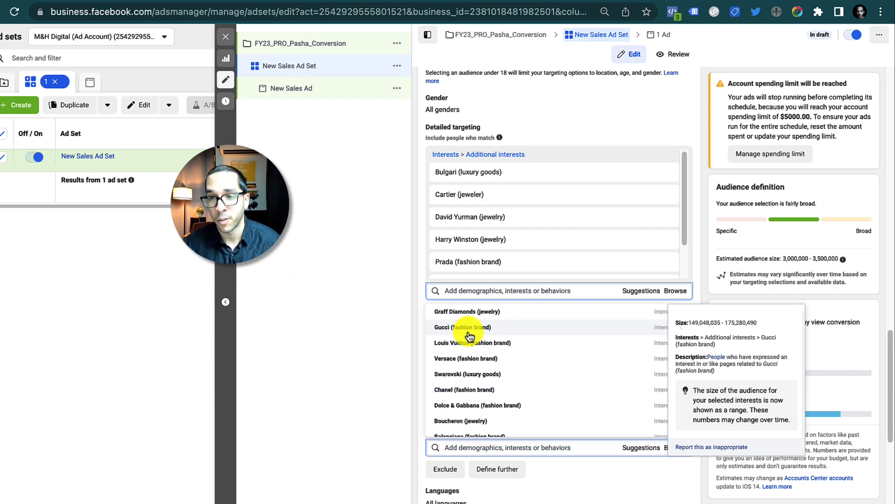
pyautogui.click(415, 318)
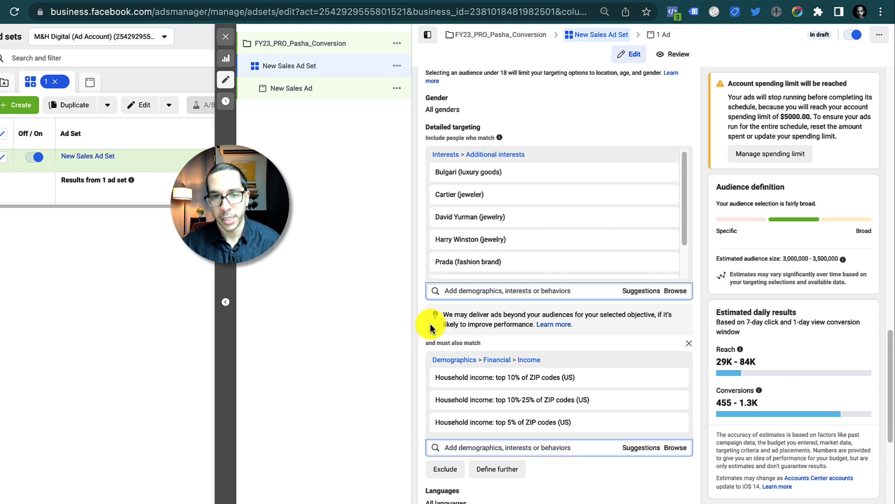
pyautogui.scroll(1, 430, 328)
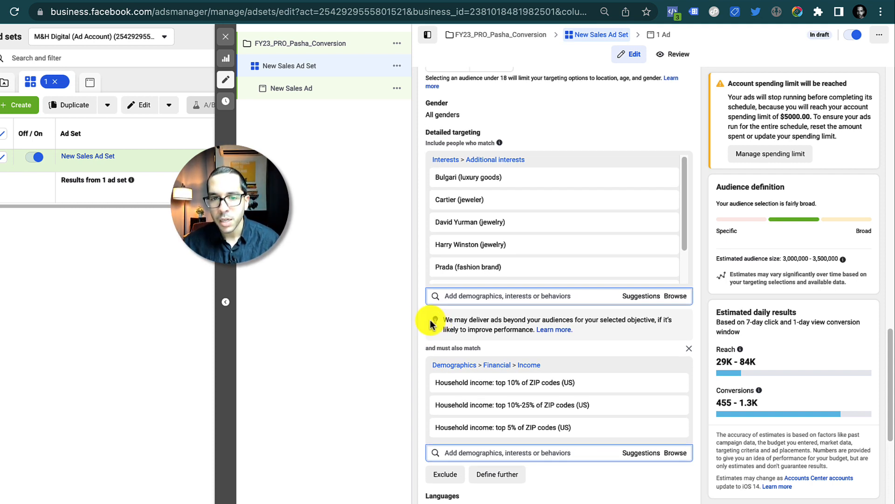
pyautogui.scroll(-1, 425, 320)
pyautogui.scroll(-2, 423, 318)
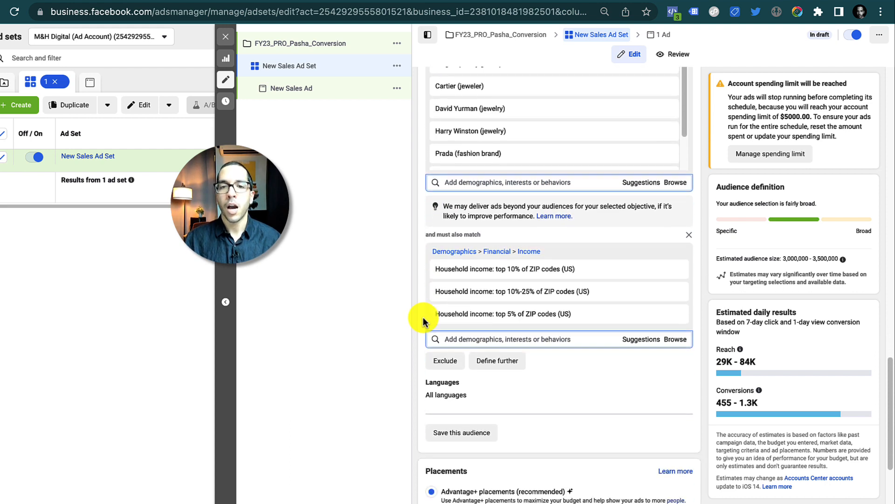
pyautogui.scroll(4, 422, 320)
pyautogui.scroll(-1, 421, 321)
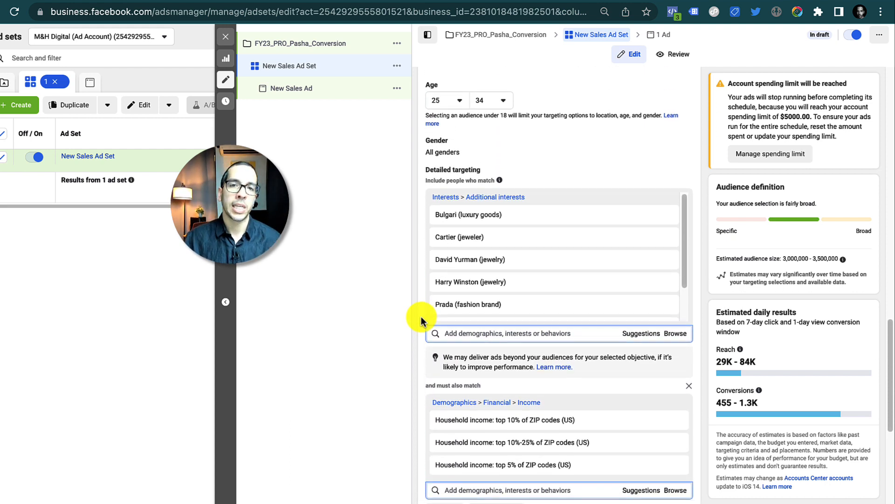
# Switch the ad set's placements to Manual placements and dismiss the Instant Articles notice
pyautogui.scroll(-1, 421, 321)
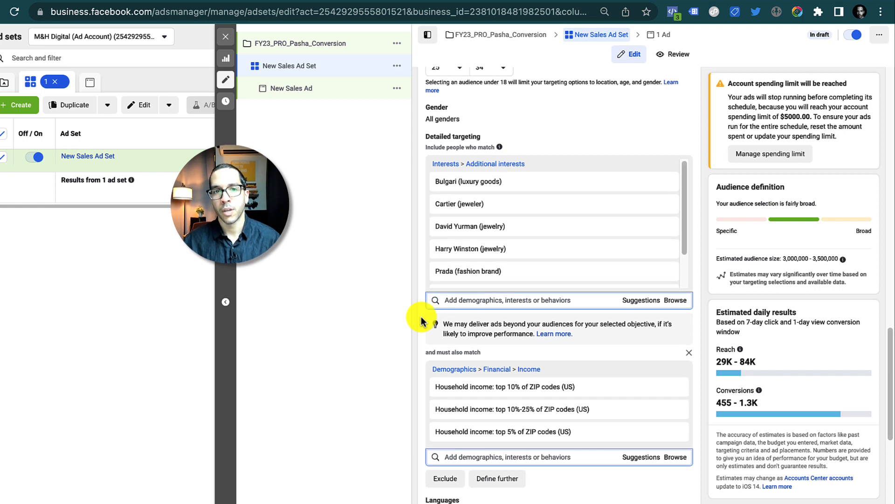
pyautogui.scroll(-5, 422, 321)
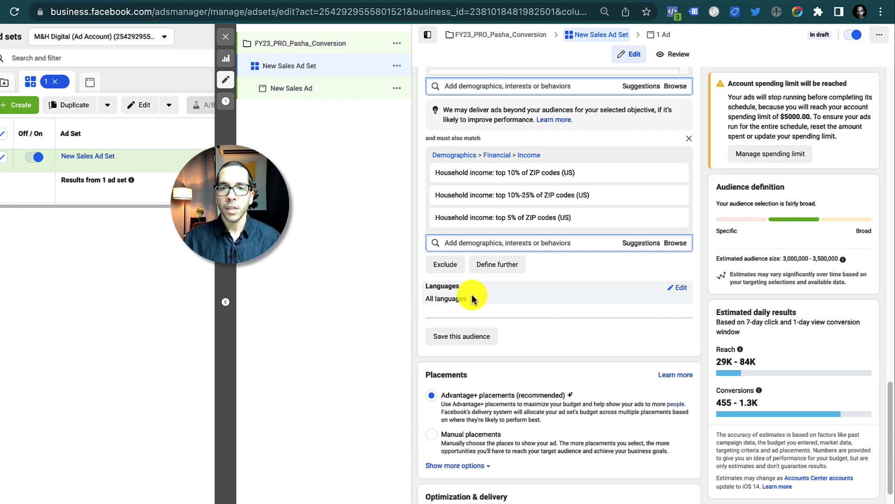
pyautogui.scroll(-3, 436, 305)
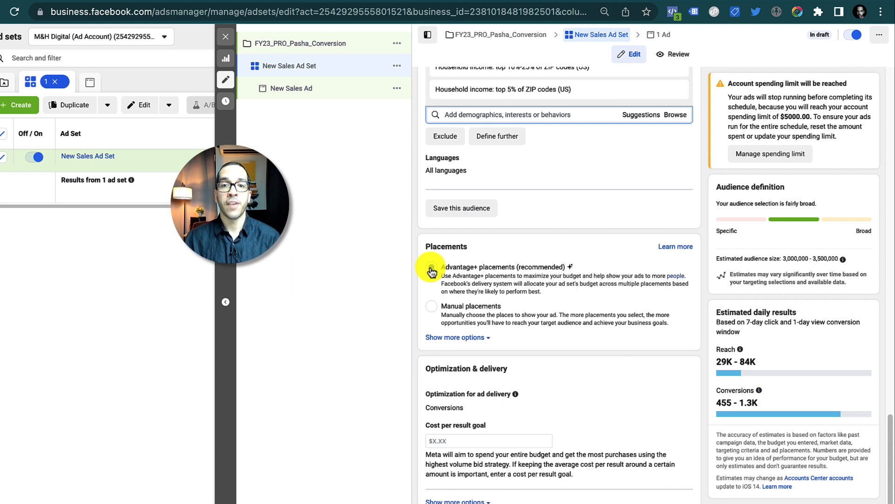
pyautogui.click(432, 310)
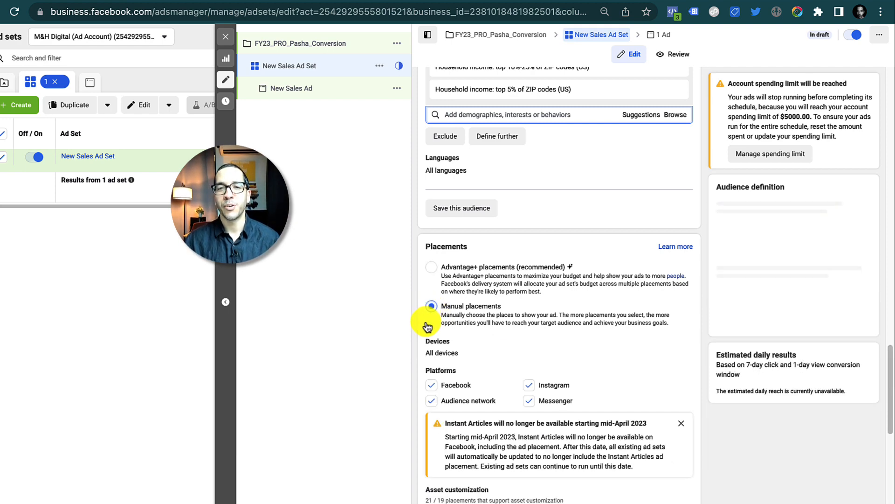
pyautogui.scroll(-3, 421, 321)
pyautogui.scroll(-3, 422, 320)
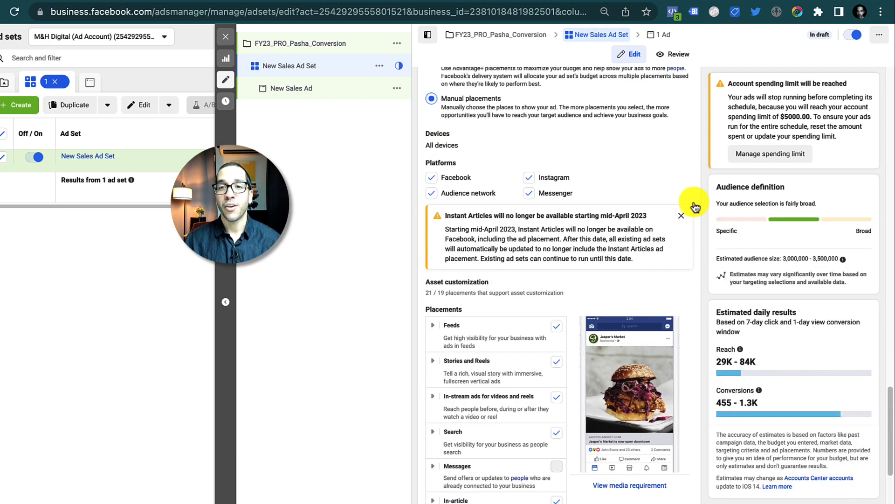
pyautogui.click(681, 215)
pyautogui.scroll(-3, 422, 225)
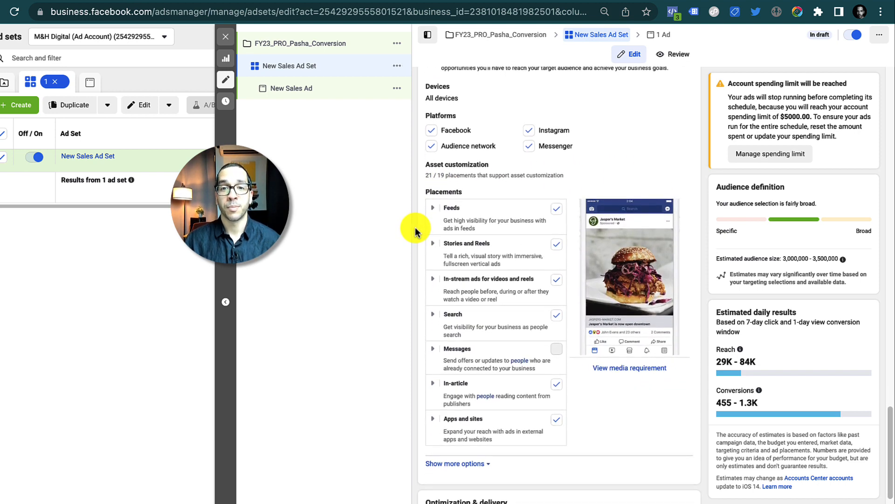
# Exclude the Apps and sites placements, checking the Audience Network entries in that group
pyautogui.scroll(1, 421, 173)
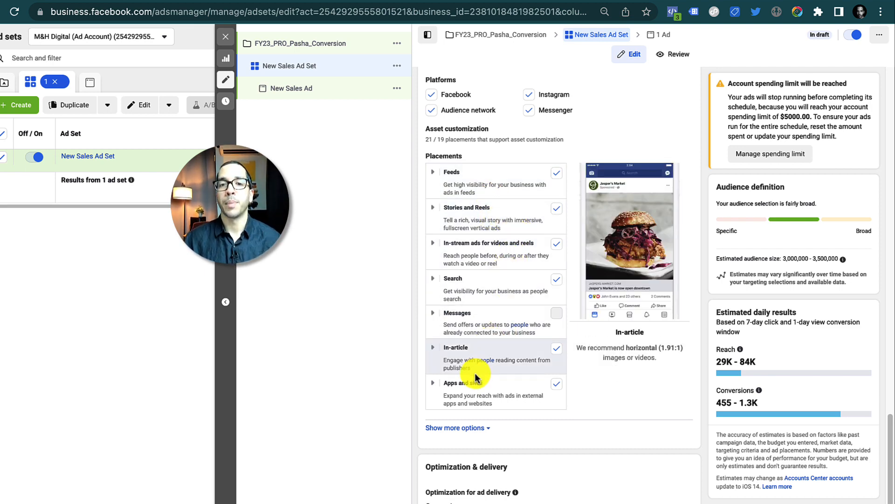
pyautogui.click(556, 385)
pyautogui.click(433, 383)
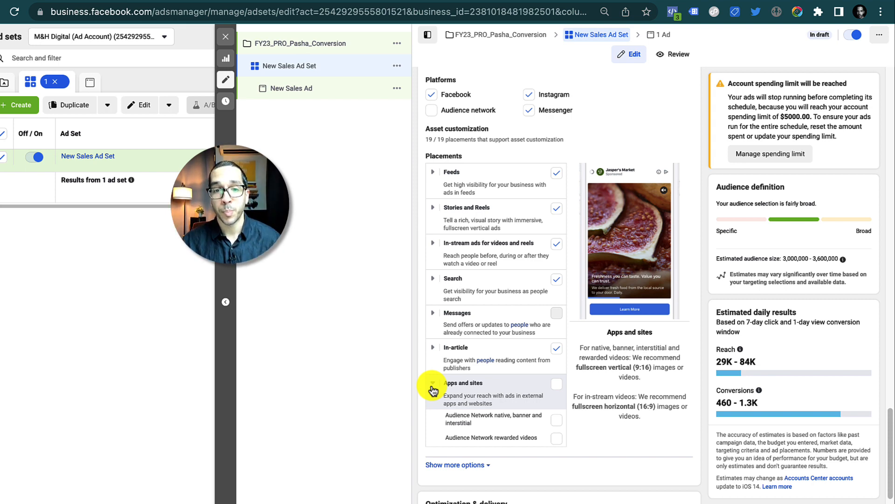
pyautogui.click(433, 387)
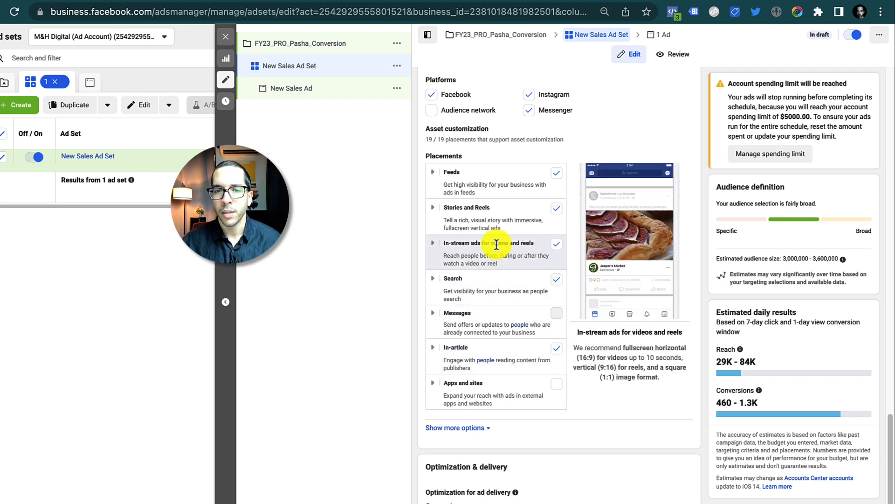
# Exclude the In-stream ads for videos and reels placements and the Facebook right column placement under Feeds
pyautogui.click(431, 244)
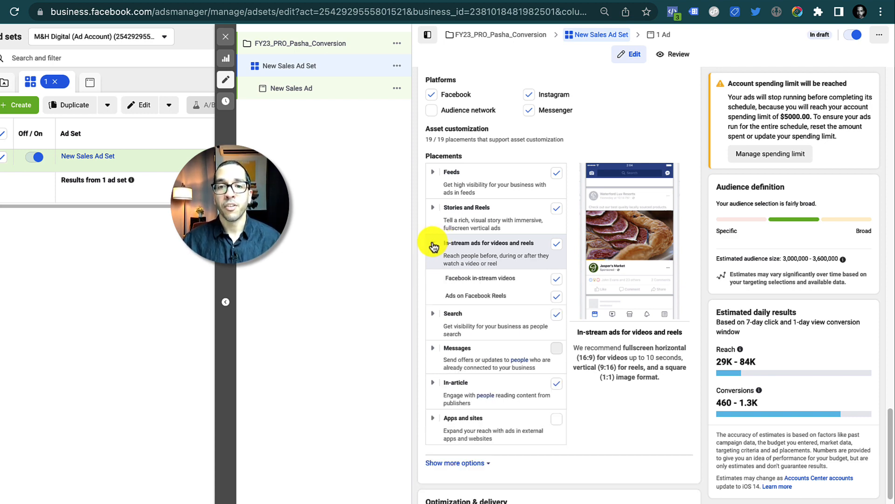
pyautogui.click(556, 247)
pyautogui.click(433, 253)
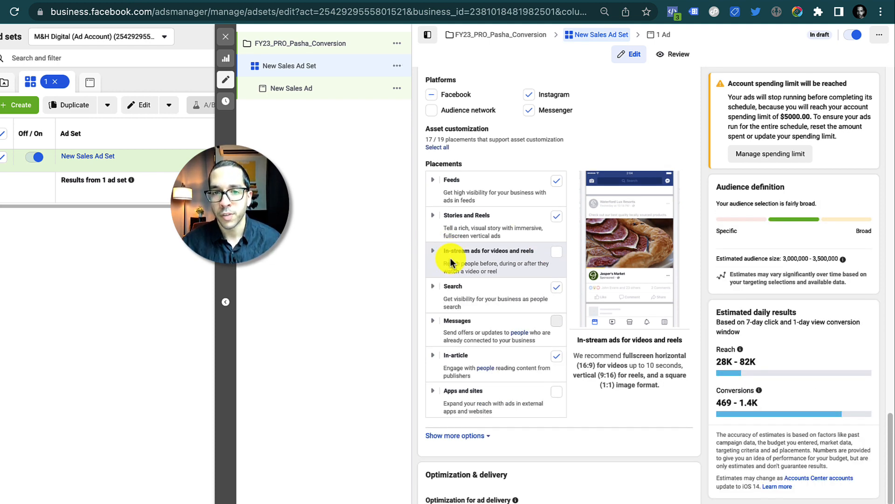
pyautogui.click(432, 181)
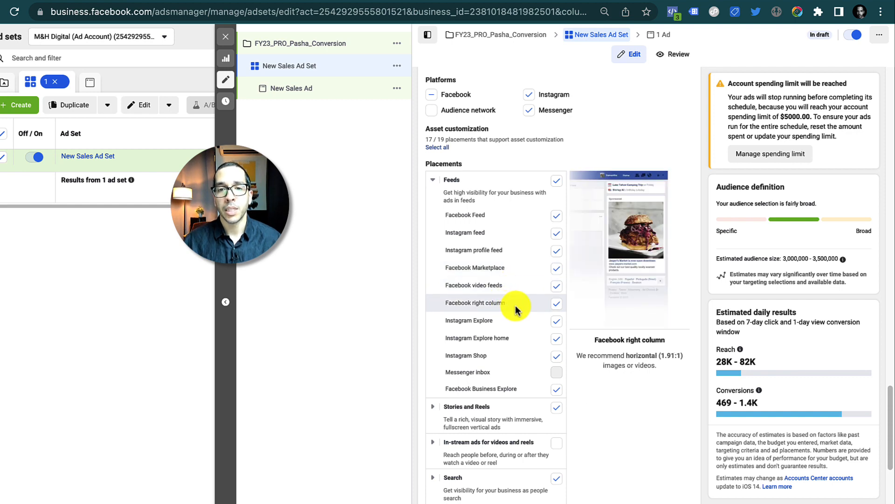
pyautogui.click(559, 307)
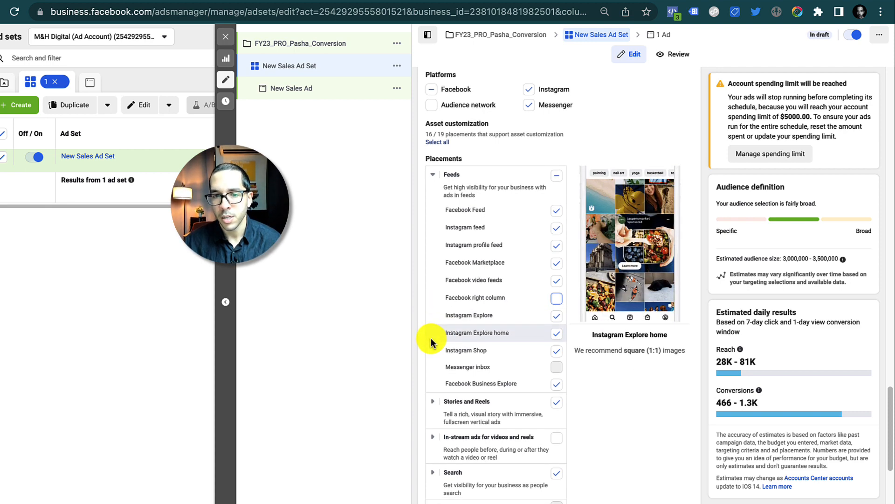
# Examine the Stories and Reels placements, the remaining placement groups, and the additional options for mobile devices and brand safety
pyautogui.scroll(-1, 430, 343)
pyautogui.click(437, 378)
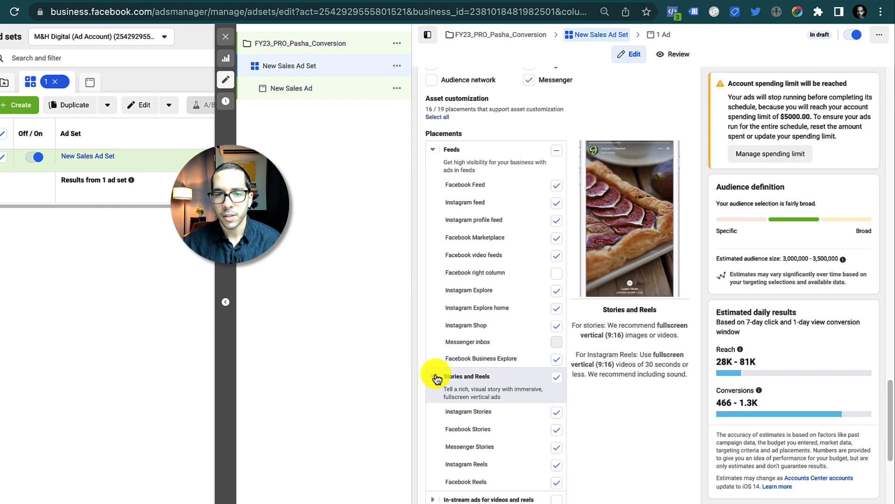
pyautogui.scroll(-2, 426, 345)
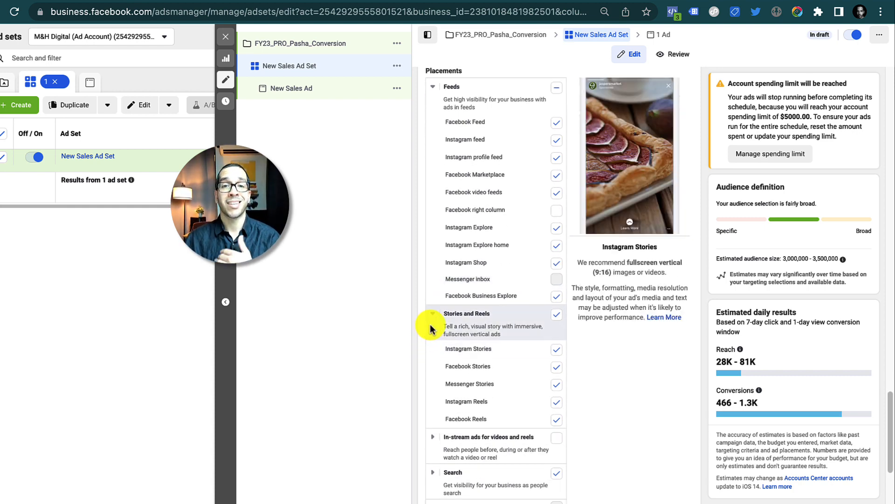
pyautogui.scroll(1, 426, 327)
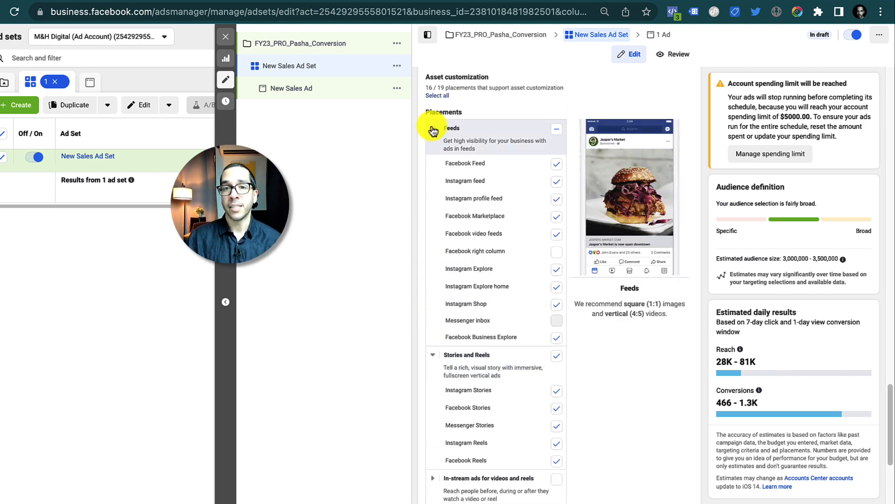
pyautogui.scroll(-1, 426, 149)
pyautogui.scroll(-3, 426, 274)
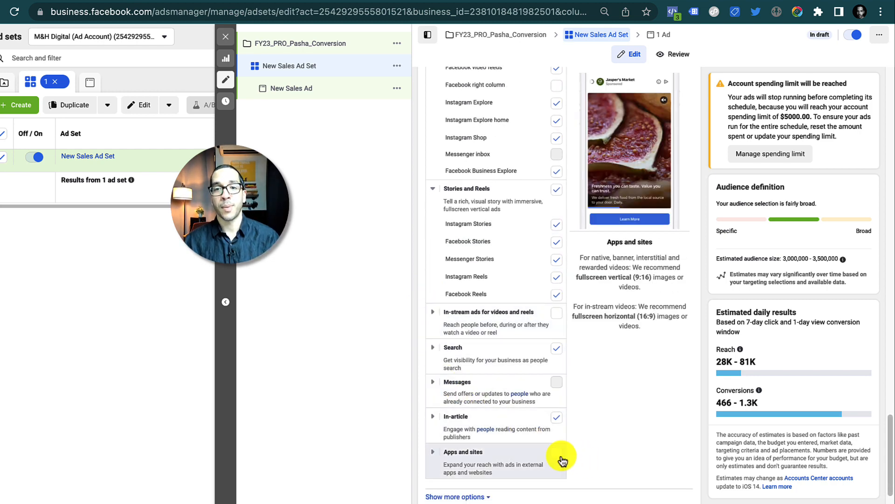
pyautogui.scroll(-2, 569, 452)
pyautogui.scroll(-1, 583, 409)
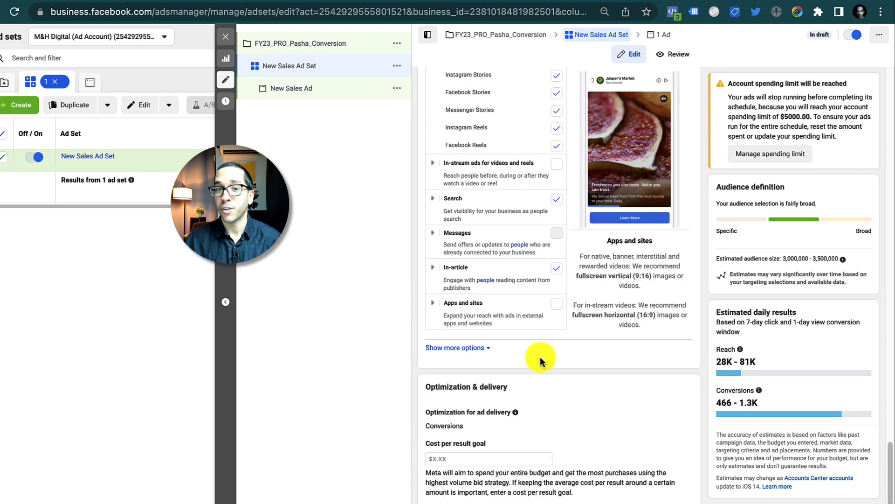
pyautogui.click(484, 402)
pyautogui.scroll(-1, 496, 357)
pyautogui.scroll(-2, 496, 356)
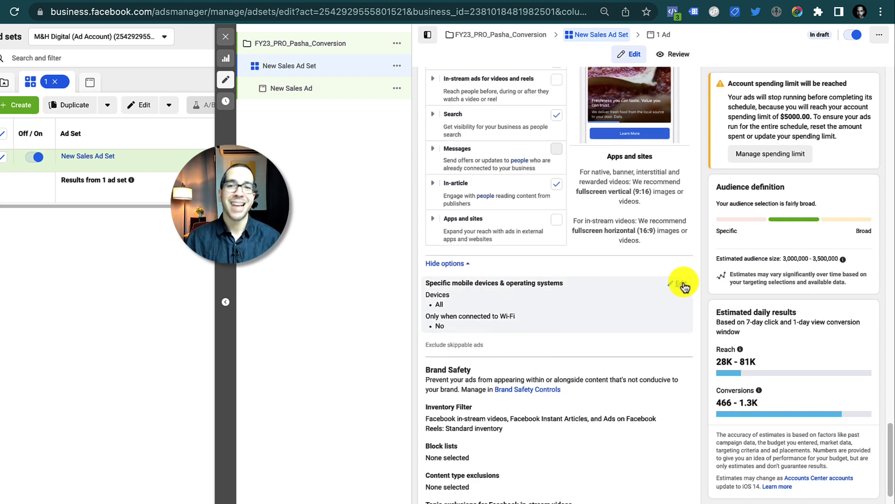
pyautogui.click(466, 266)
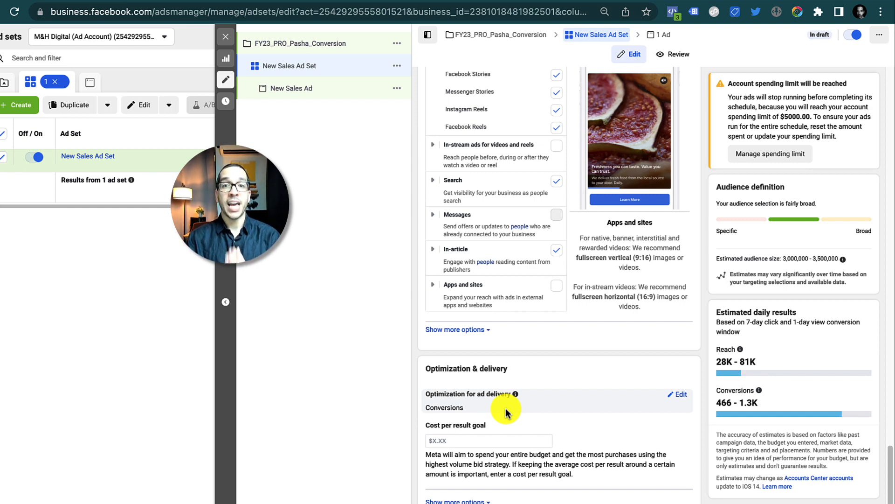
# Show the additional optimization and delivery options, including the attribution setting
pyautogui.click(475, 439)
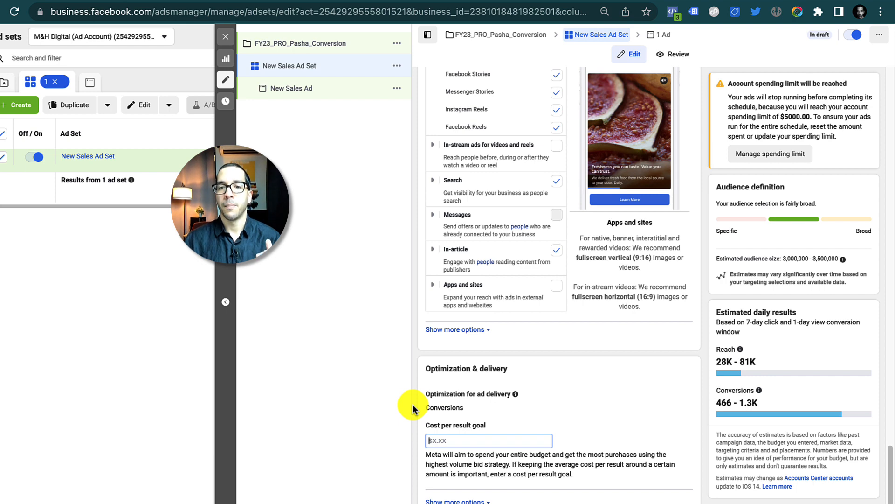
pyautogui.click(454, 500)
pyautogui.scroll(-1, 416, 434)
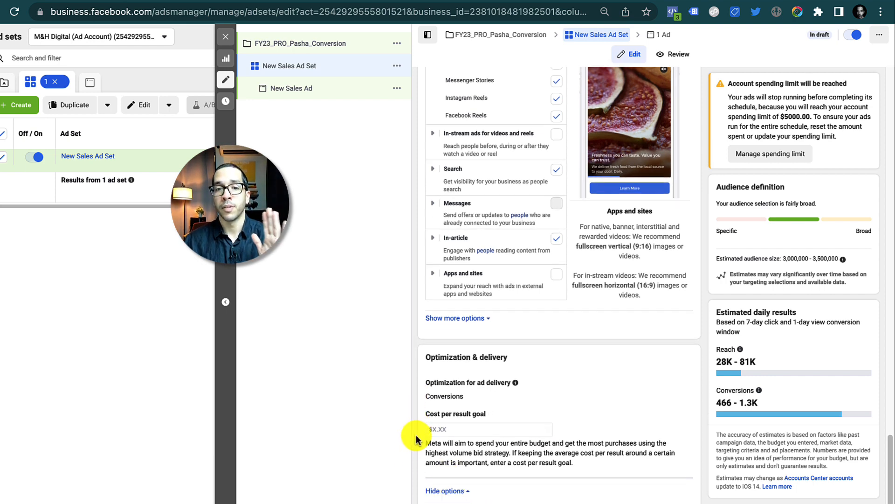
pyautogui.scroll(-3, 415, 435)
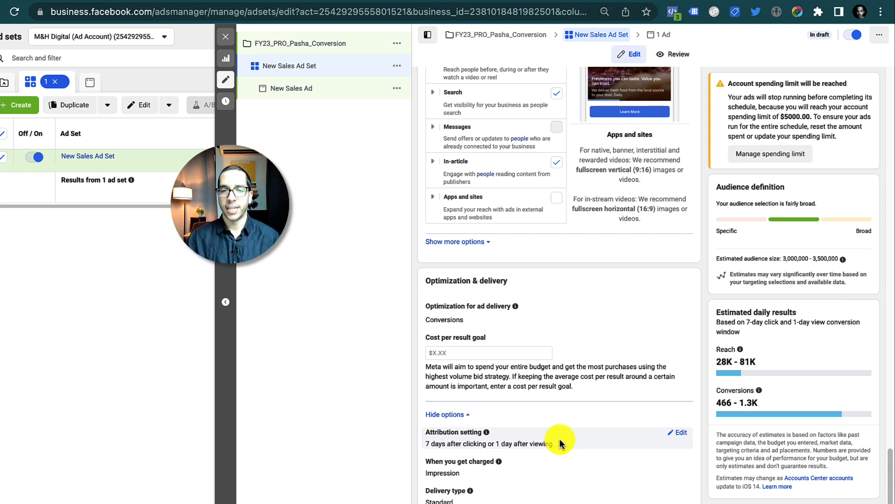
# Try the 1-day click and 7-day click options for the attribution setting
pyautogui.click(677, 432)
pyautogui.click(645, 447)
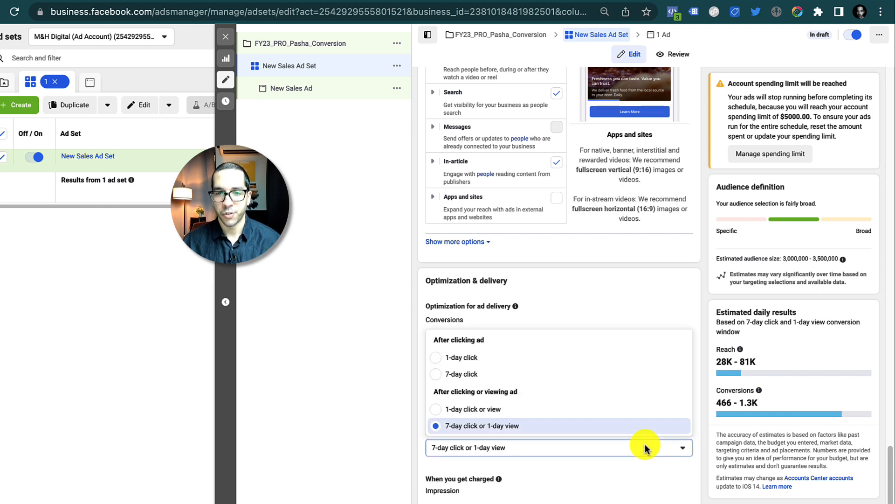
pyautogui.click(472, 365)
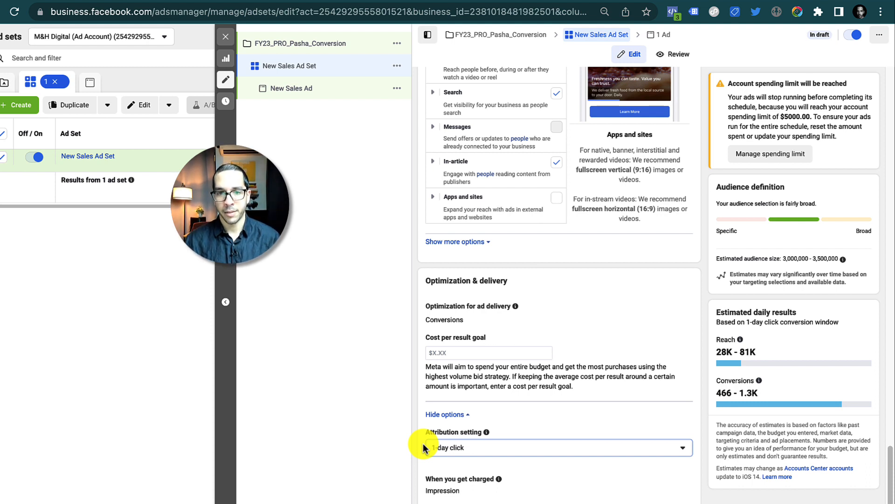
pyautogui.click(492, 451)
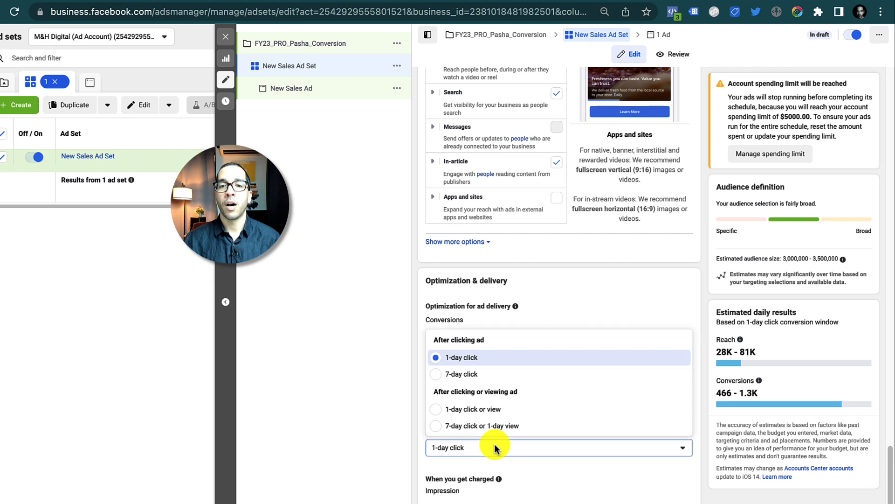
pyautogui.click(473, 375)
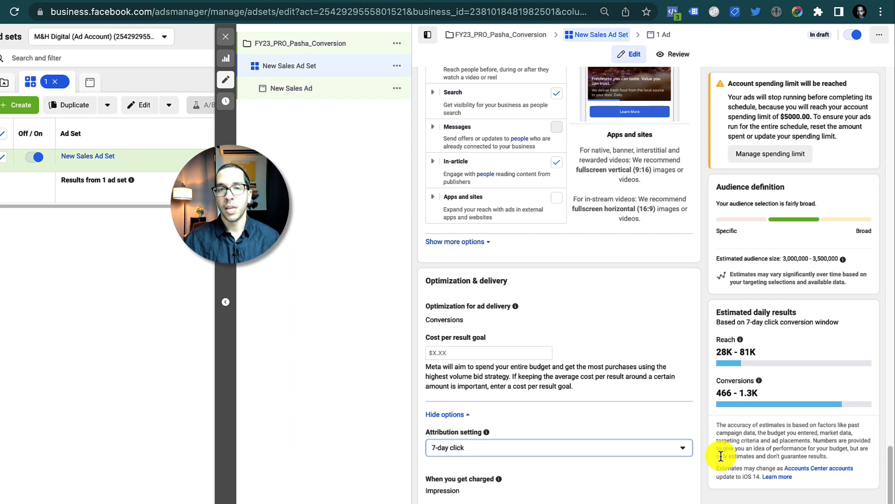
# Set the attribution setting to 7-day click or 1-day view
pyautogui.click(507, 447)
pyautogui.click(506, 451)
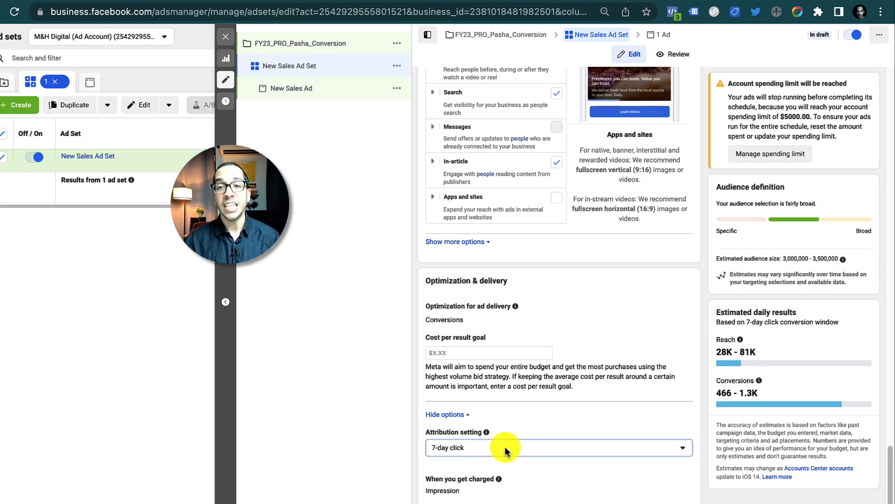
pyautogui.click(505, 446)
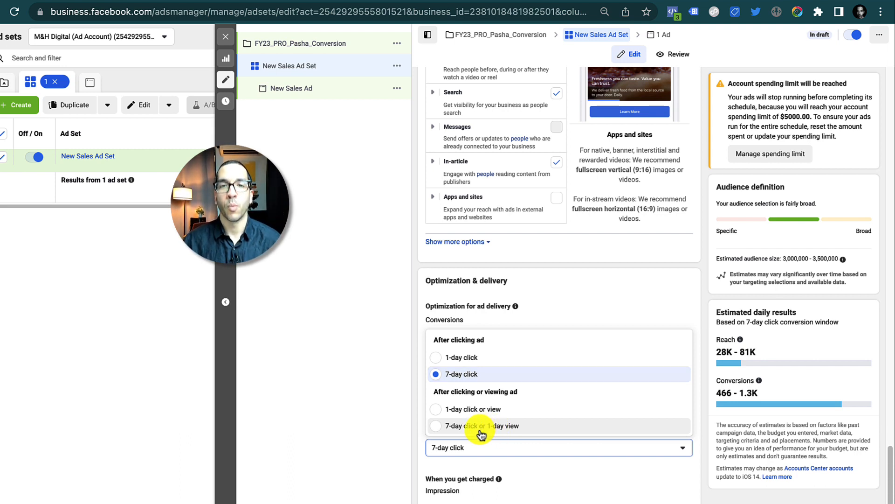
pyautogui.click(480, 425)
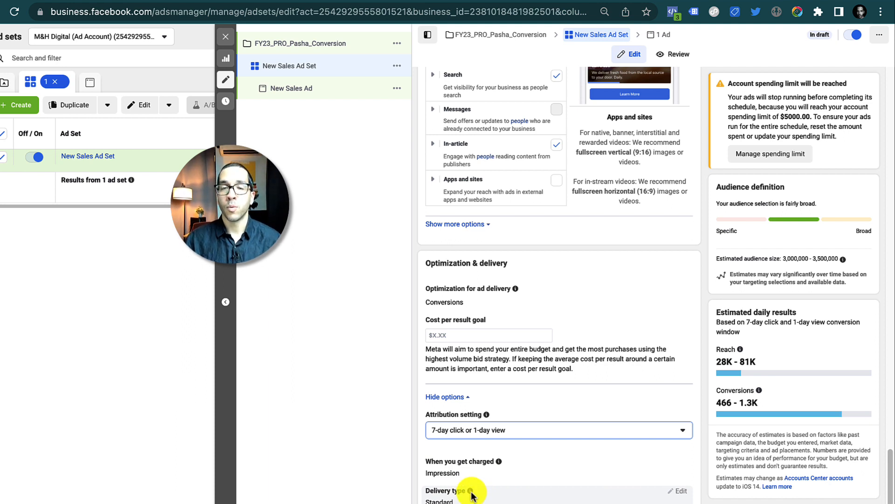
pyautogui.moveTo(471, 494)
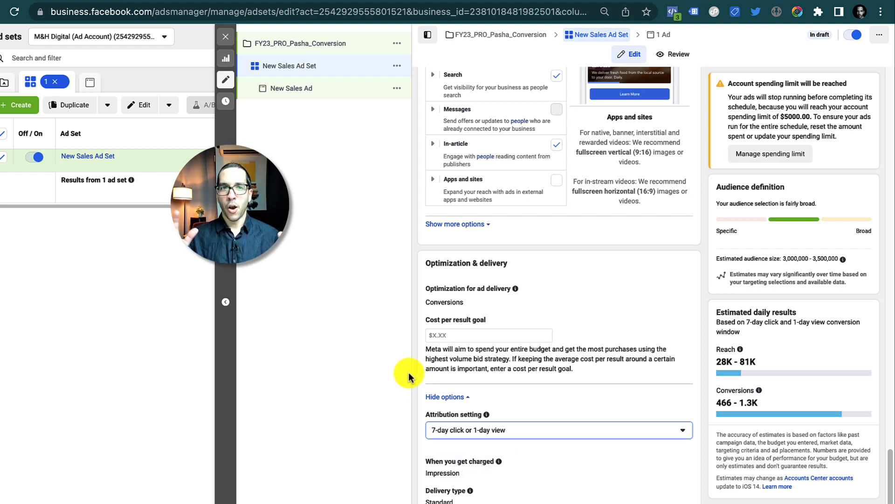
# Open the New Sales Ad for editing, and switch to the Pasha de Cartier campaign brief in Google Slides
pyautogui.scroll(15, 511, 362)
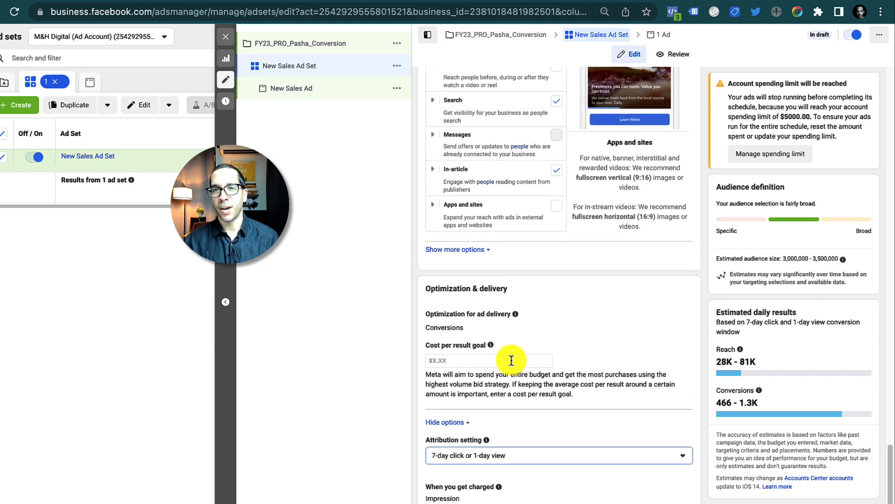
pyautogui.scroll(15, 511, 362)
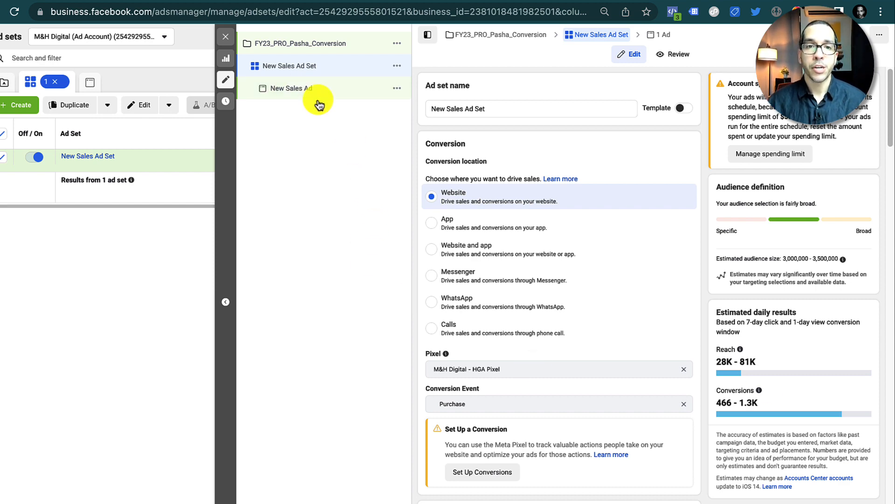
pyautogui.click(288, 92)
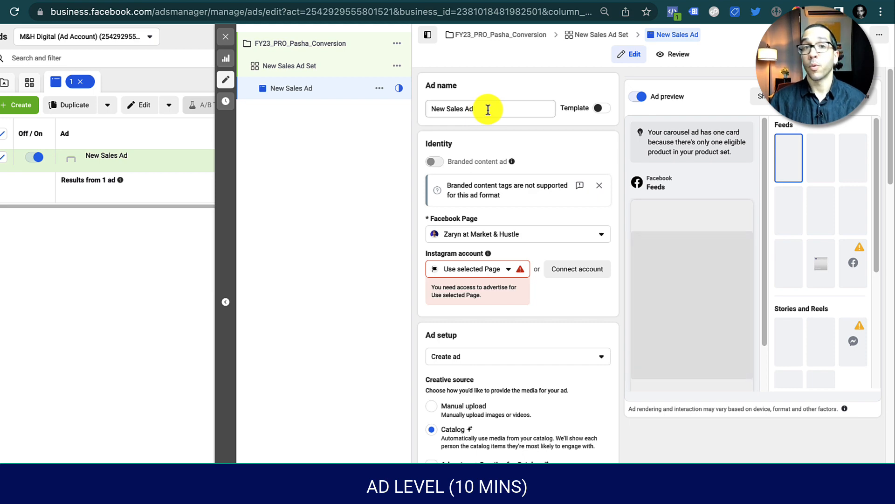
pyautogui.click(189, 2)
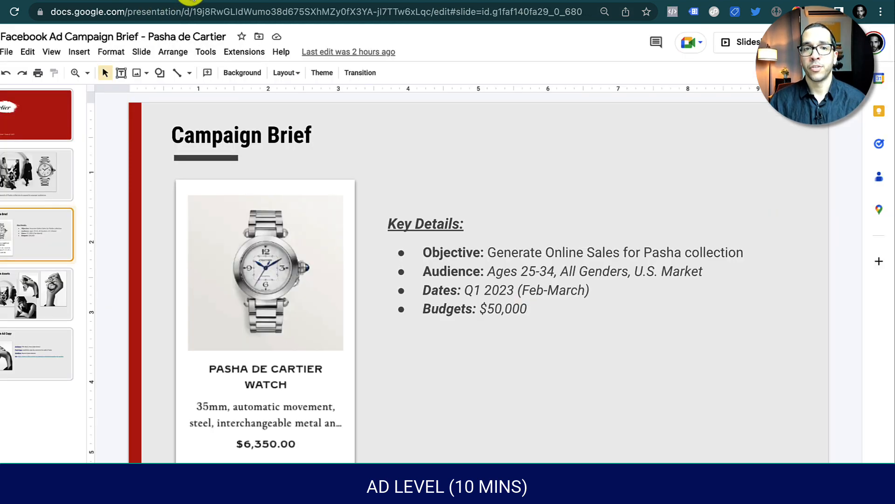
# Copy the ad name PRO_Watch_Pasha_Static-Vertical from the Campaign Ad Copy slide, and show the Campaign Assets slide
pyautogui.click(49, 298)
pyautogui.click(53, 371)
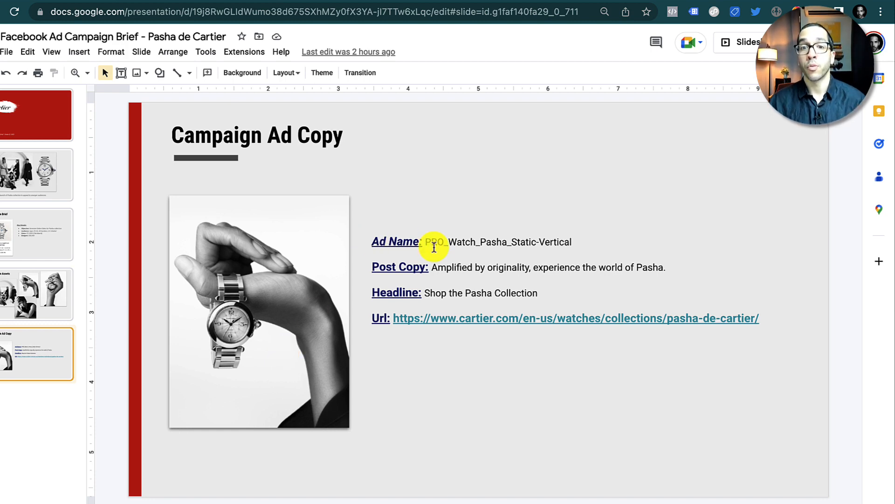
pyautogui.moveTo(427, 239); pyautogui.dragTo(602, 238)
pyautogui.press('super+c')
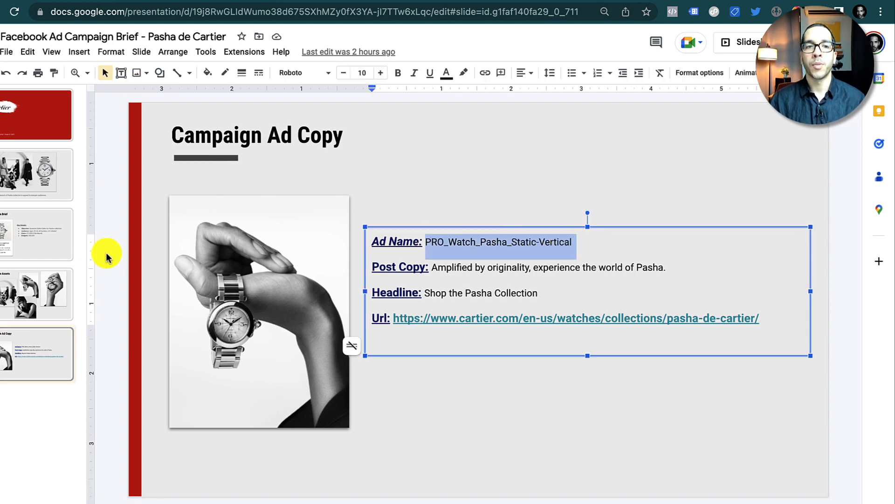
pyautogui.click(59, 301)
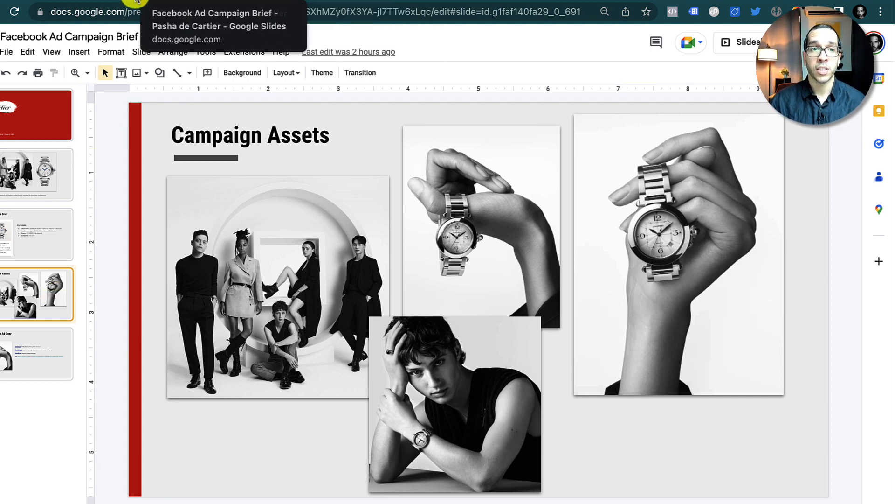
# Switch to Meta Ads Manager and rename the New Sales Ad to PRO_Watch_Pasha_Static-Vertical
pyautogui.click(42, 2)
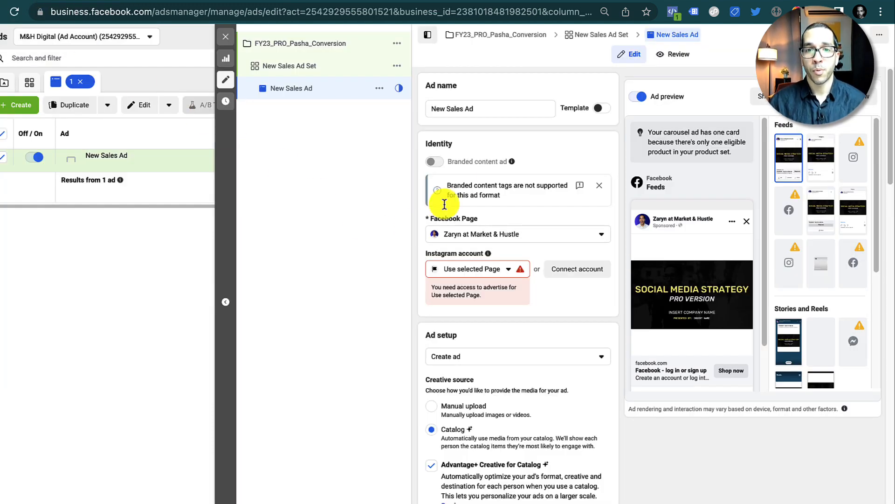
pyautogui.click(512, 111)
pyautogui.click(432, 112)
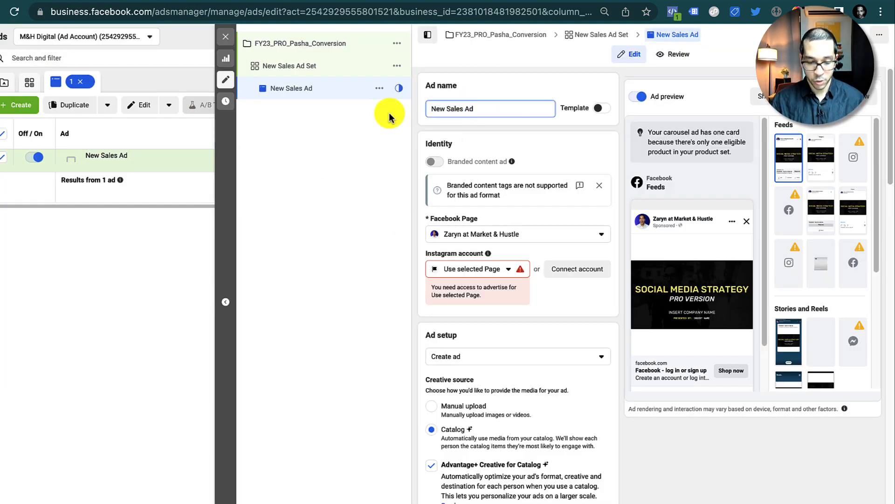
pyautogui.press('super+a')
pyautogui.press('BackSpace')
pyautogui.press('super+v')
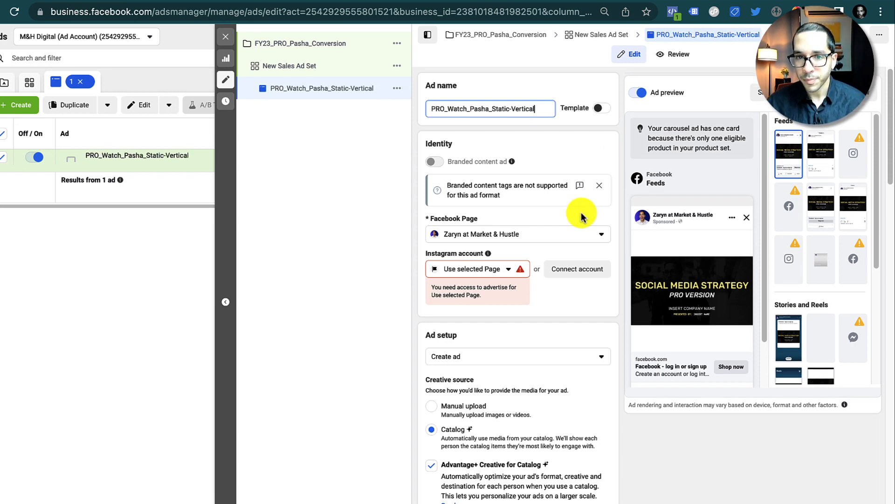
# Dismiss the branded content notice and choose marketandhustle as the ad's Instagram account
pyautogui.click(606, 189)
pyautogui.click(487, 231)
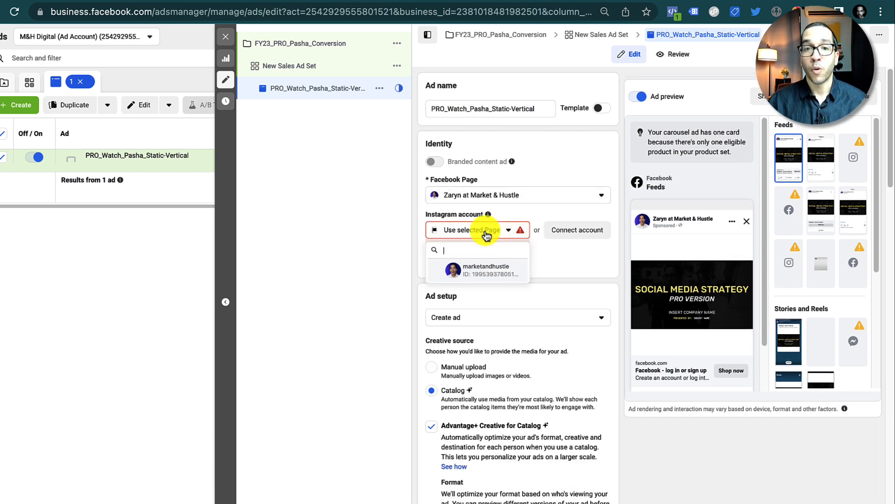
pyautogui.click(498, 273)
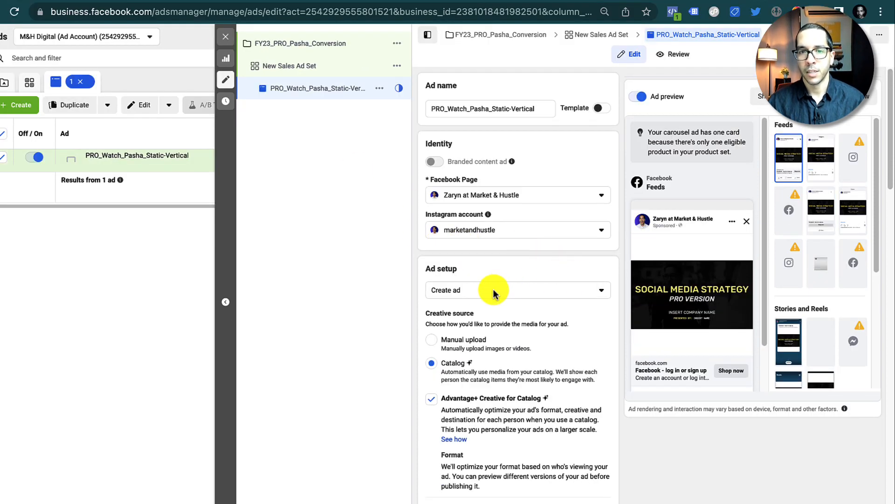
# Examine the Create ad and Use existing post options in the ad setup, keeping Create ad
pyautogui.click(510, 292)
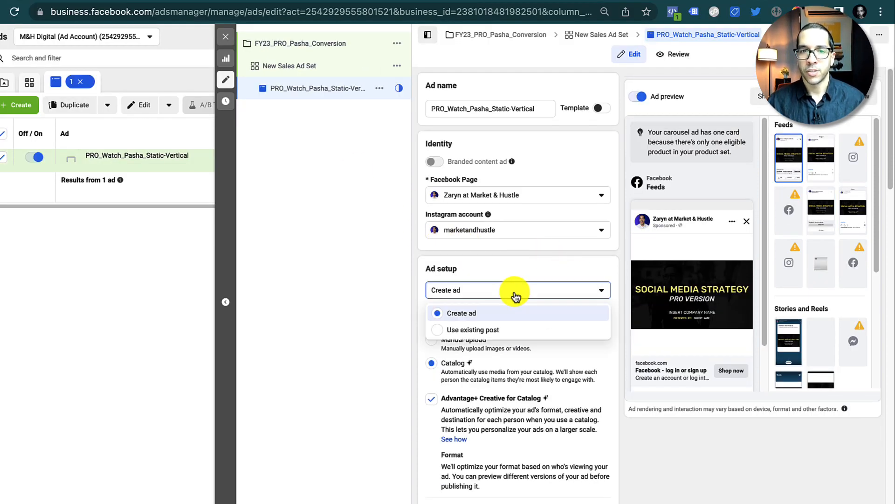
pyautogui.click(498, 309)
pyautogui.click(492, 294)
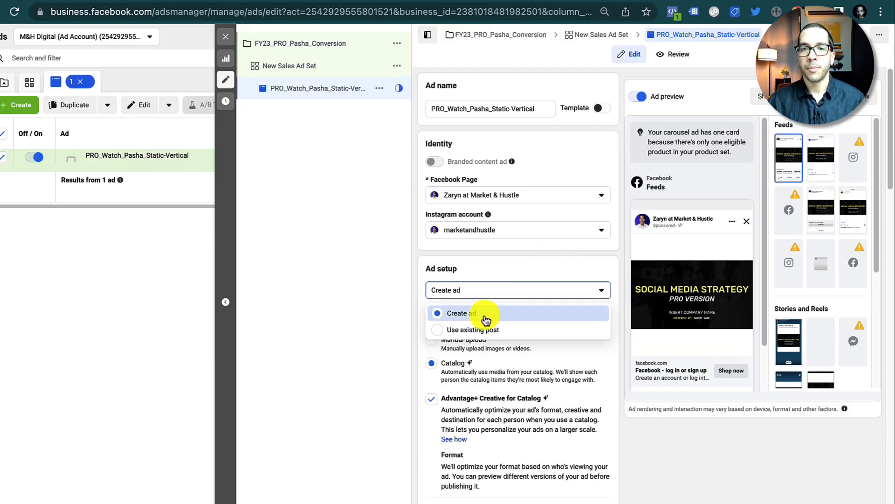
pyautogui.click(486, 315)
pyautogui.click(492, 294)
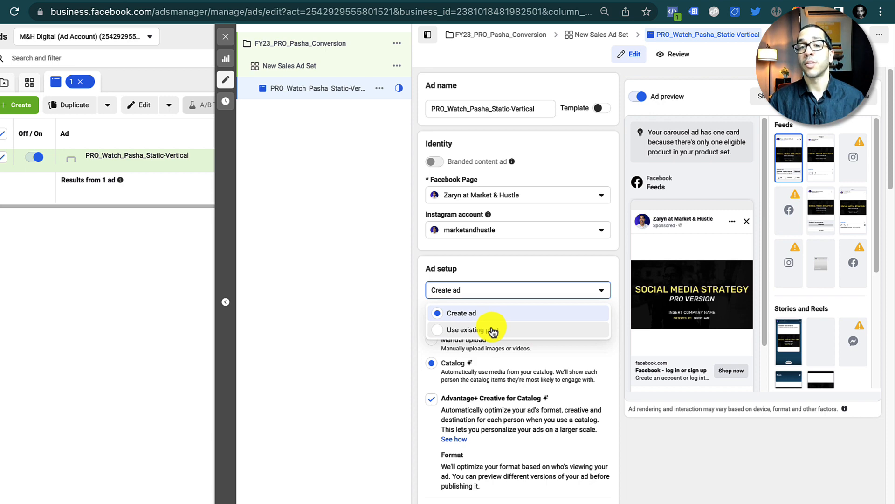
pyautogui.click(446, 264)
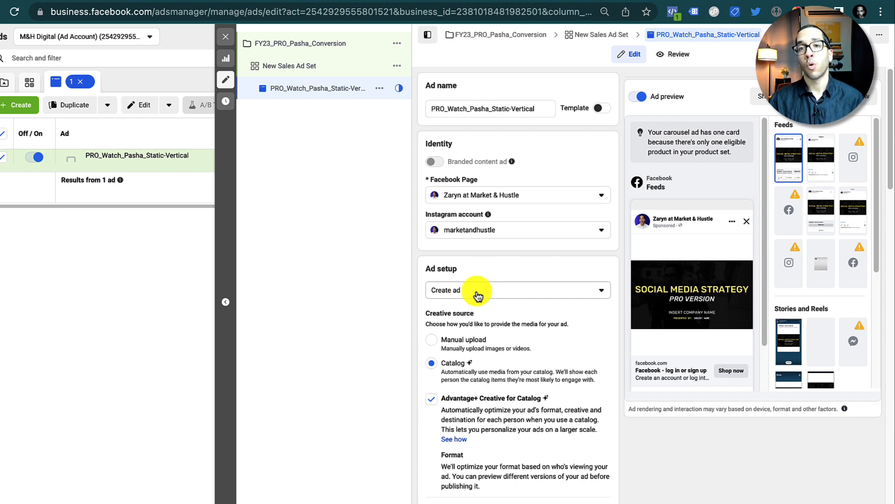
# Set the creative source to Manual upload and the format to Single image or video, and enable the ad preview
pyautogui.click(433, 344)
pyautogui.scroll(-3, 433, 344)
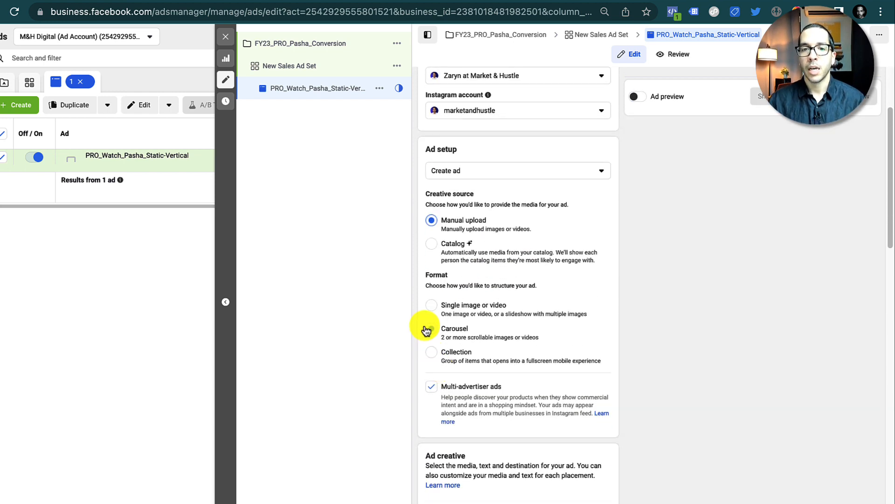
pyautogui.click(432, 306)
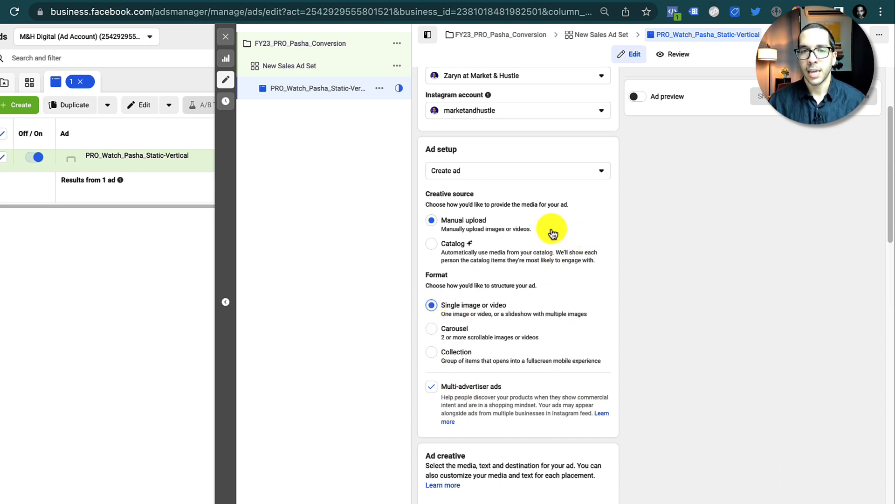
pyautogui.click(638, 97)
# Try to add the PRO_Watch_Pasha_Static-Vertical image from the desktop as the ad's media
pyautogui.click(750, 301)
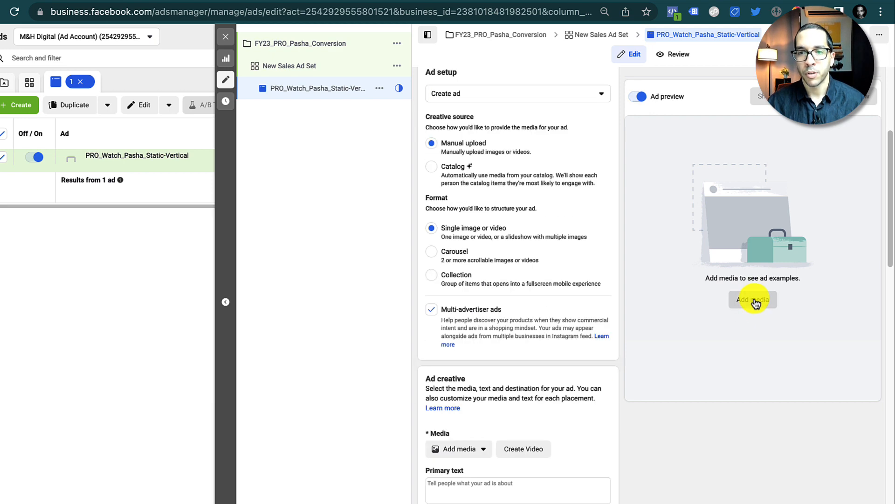
pyautogui.click(469, 92)
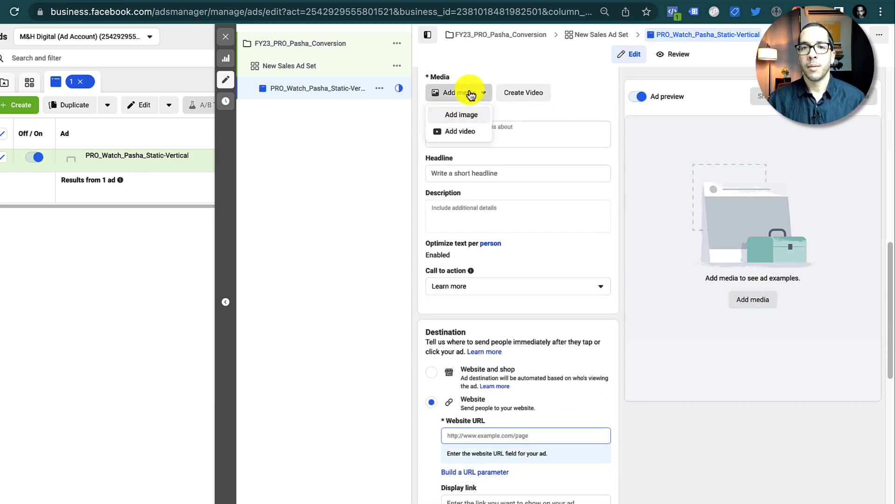
pyautogui.click(473, 121)
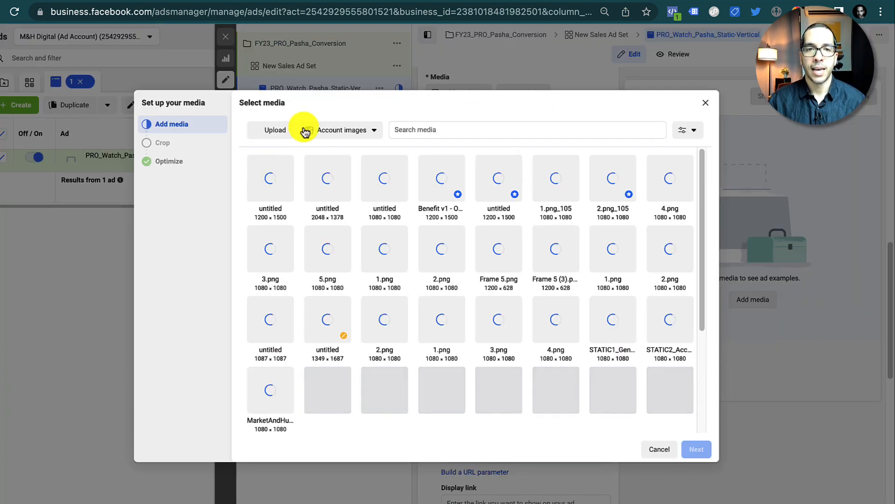
pyautogui.click(274, 140)
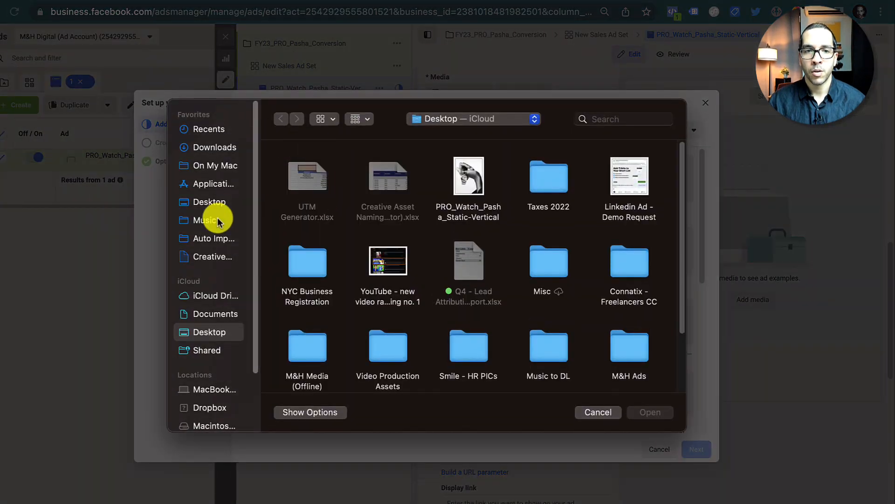
pyautogui.click(478, 171)
pyautogui.doubleClick(478, 171)
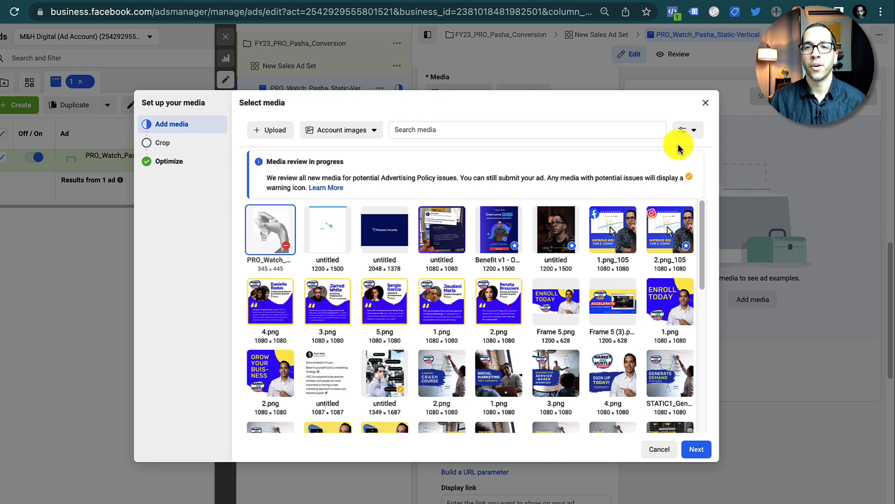
pyautogui.click(708, 104)
# Switch to the Google Slides campaign brief and take a screenshot of the standing man and watch on the Pasha relaunch slide
pyautogui.click(224, 1)
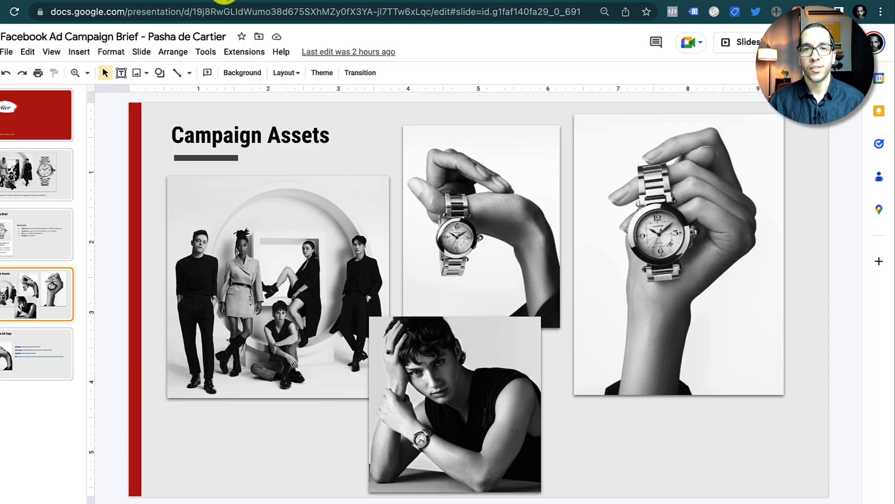
pyautogui.click(40, 177)
pyautogui.press('super+shift+4')
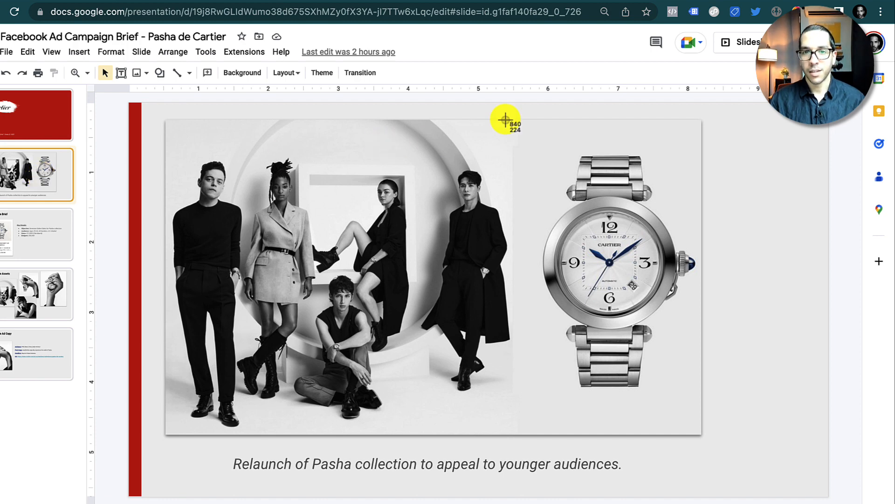
pyautogui.moveTo(433, 120); pyautogui.dragTo(696, 432)
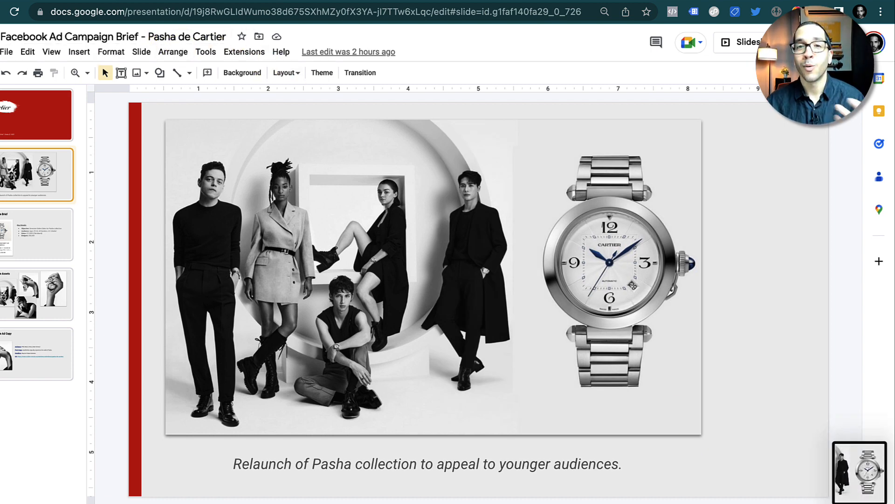
# Return to Meta Ads Manager, upload the new watch screenshot as the ad's image, and proceed to the placement crops
pyautogui.moveTo(84, 4)
pyautogui.click(75, 23)
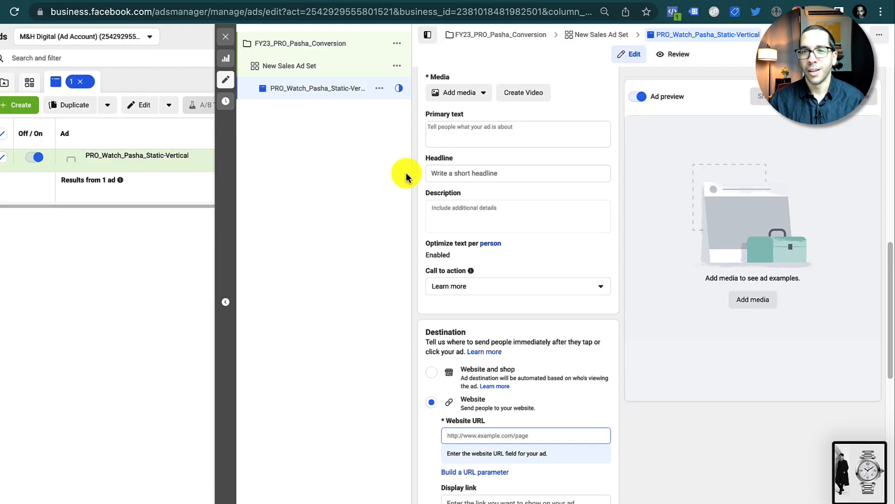
pyautogui.click(475, 97)
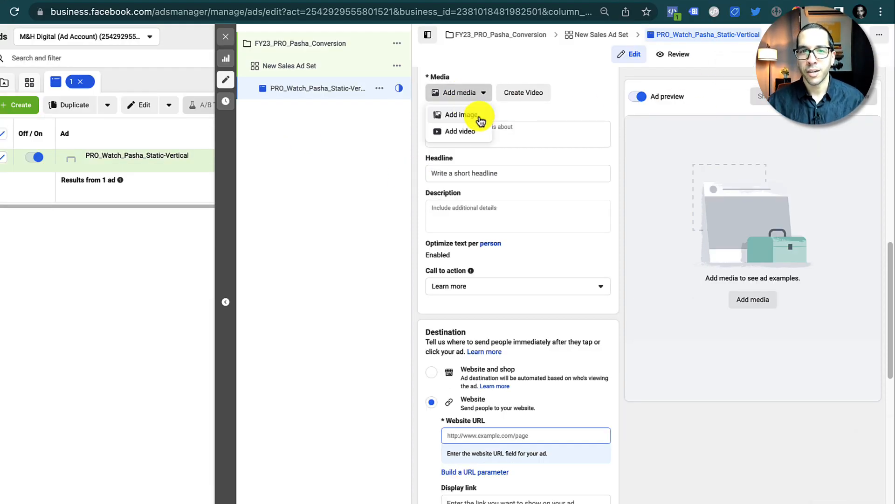
pyautogui.click(481, 116)
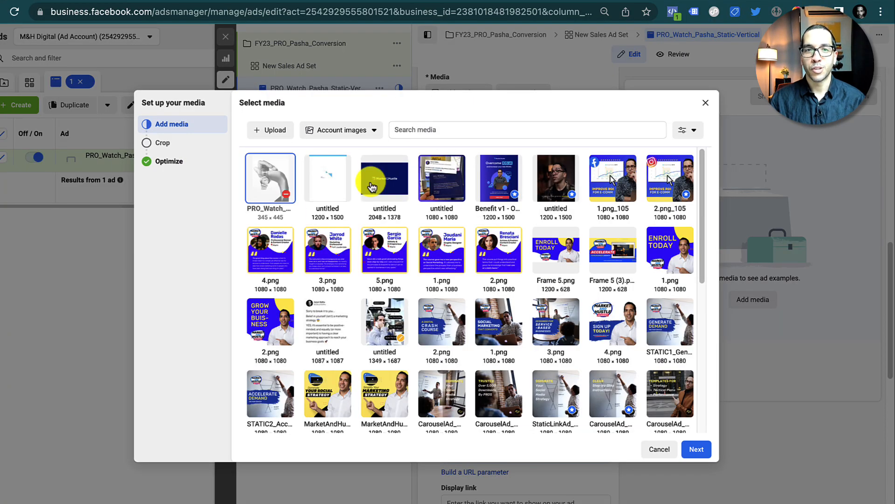
pyautogui.click(261, 130)
pyautogui.doubleClick(323, 168)
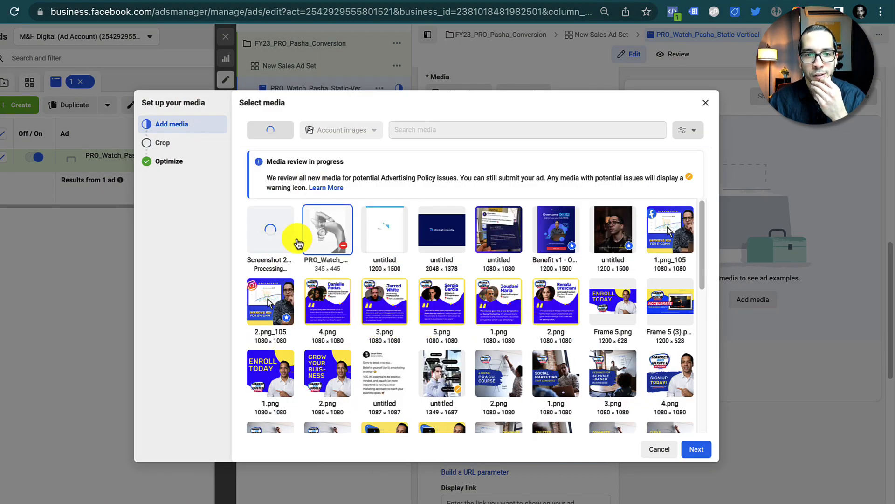
pyautogui.click(699, 449)
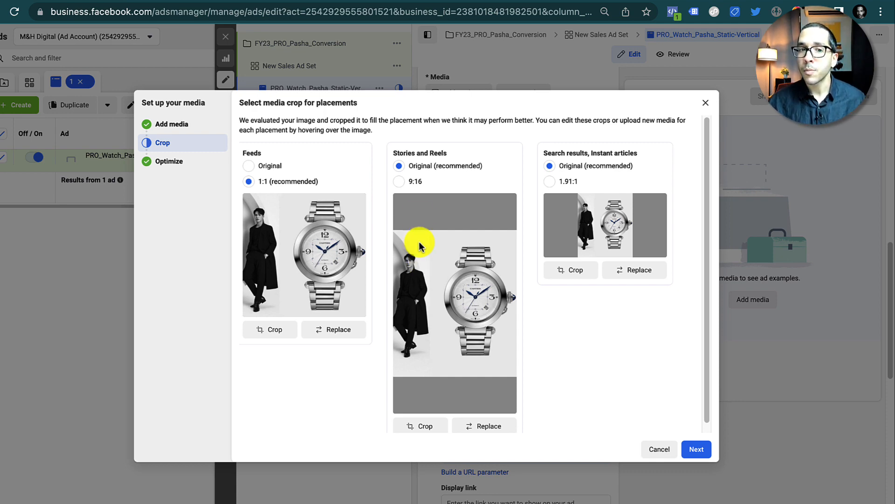
# Try the Original crop for Feeds, set Feeds back to 1:1 with Original for Stories and Reels, and continue to optimization
pyautogui.click(276, 169)
pyautogui.scroll(-1, 326, 278)
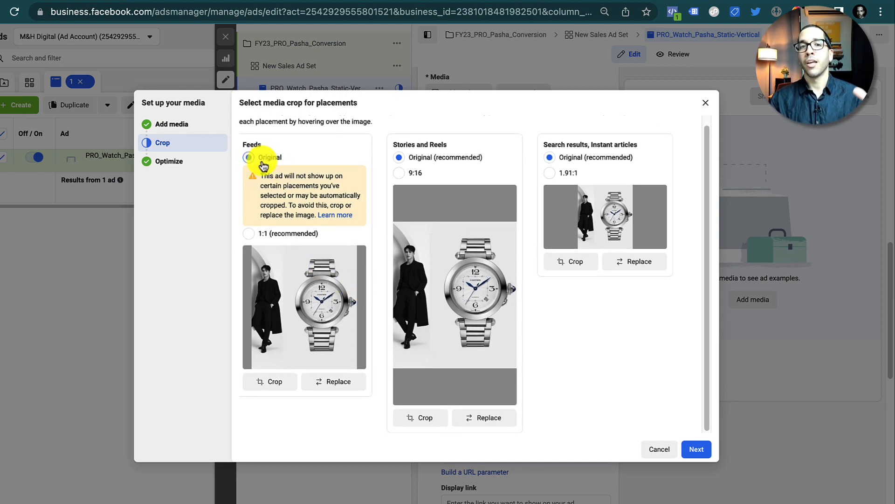
pyautogui.click(271, 234)
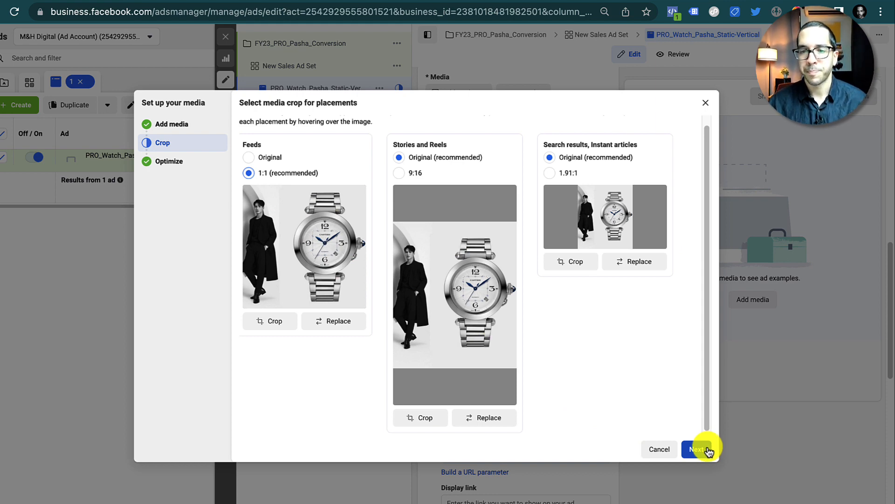
pyautogui.click(398, 158)
pyautogui.click(698, 450)
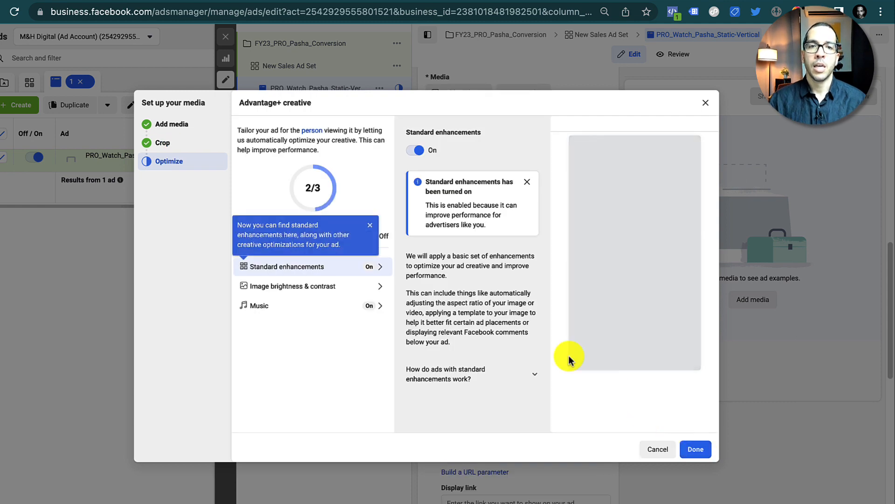
# Turn on all Advantage+ creative optimizations and finish the media setup
pyautogui.click(369, 228)
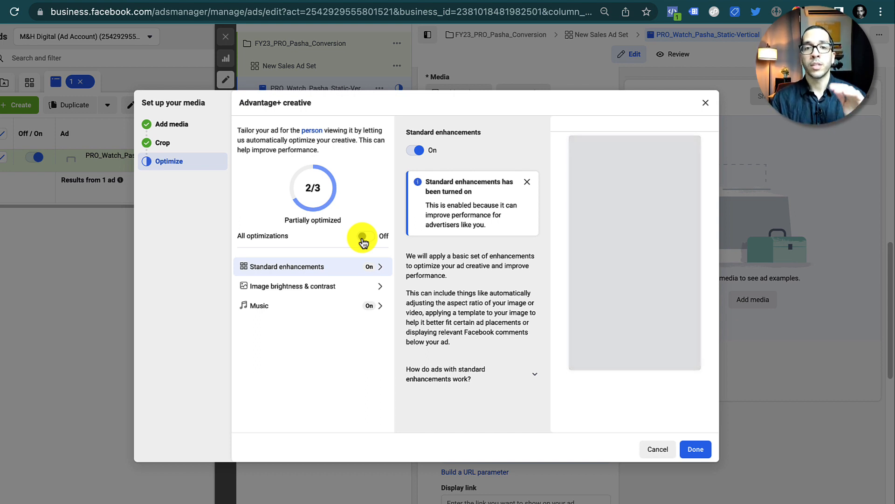
pyautogui.click(364, 239)
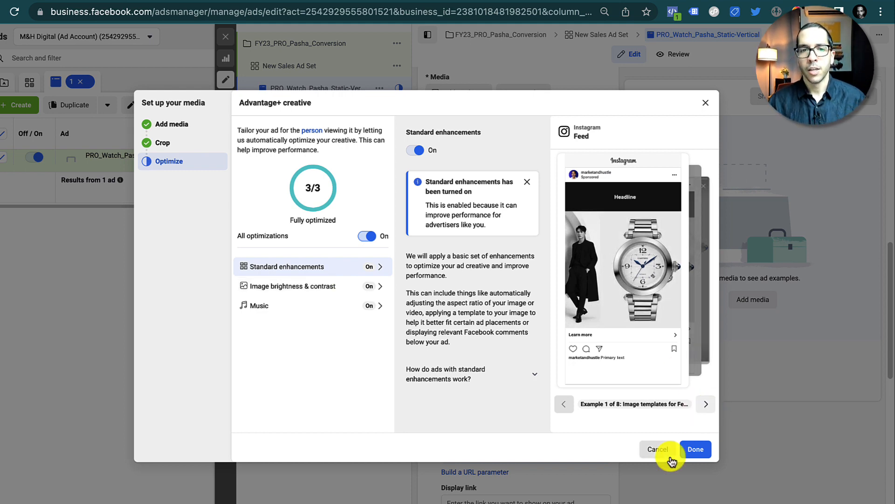
pyautogui.click(697, 450)
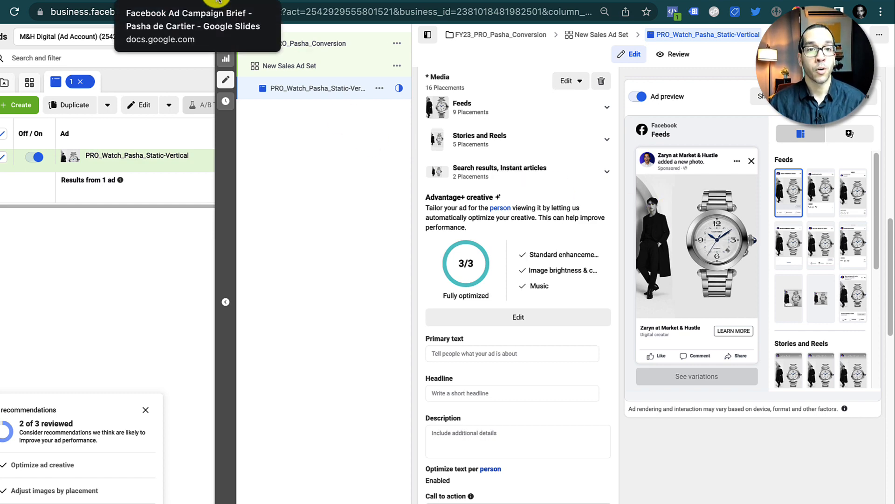
# Copy the post copy from the Google Slides brief into the Meta Ads Manager ad's primary text: "Amplified by originality, experience the world of Pasha."
pyautogui.click(217, 1)
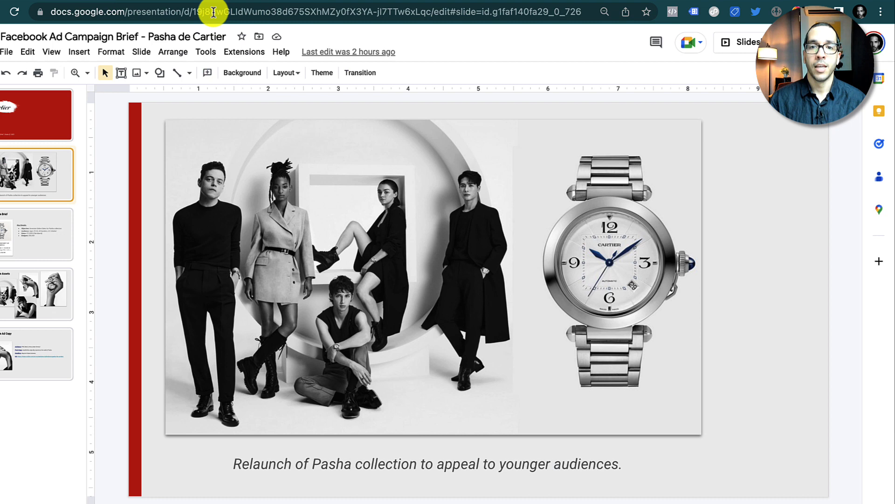
pyautogui.click(24, 332)
pyautogui.click(435, 263)
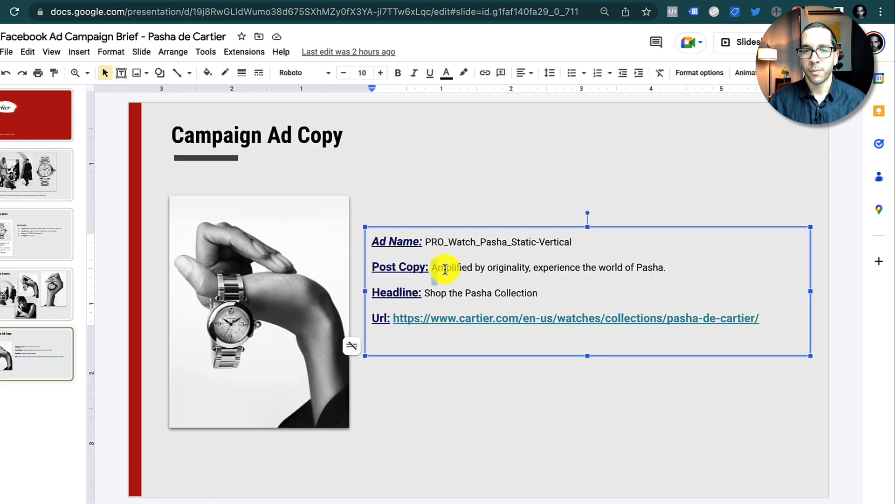
pyautogui.moveTo(431, 266); pyautogui.dragTo(665, 267)
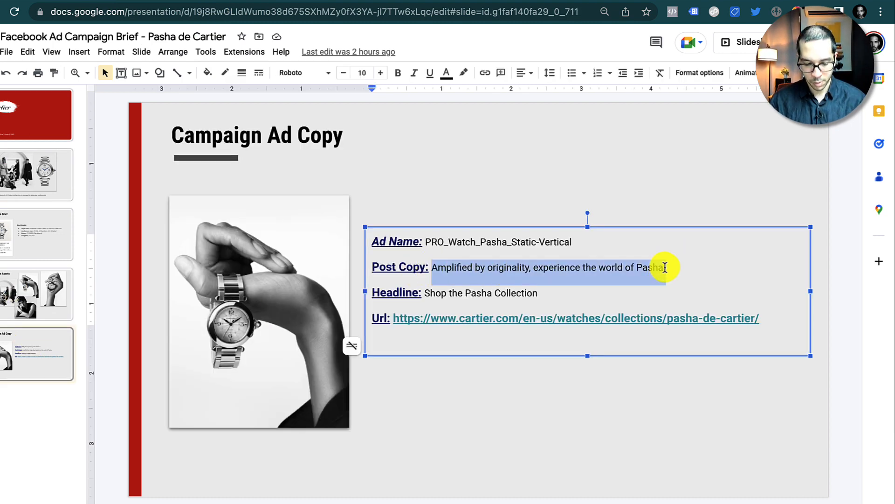
pyautogui.click(59, 1)
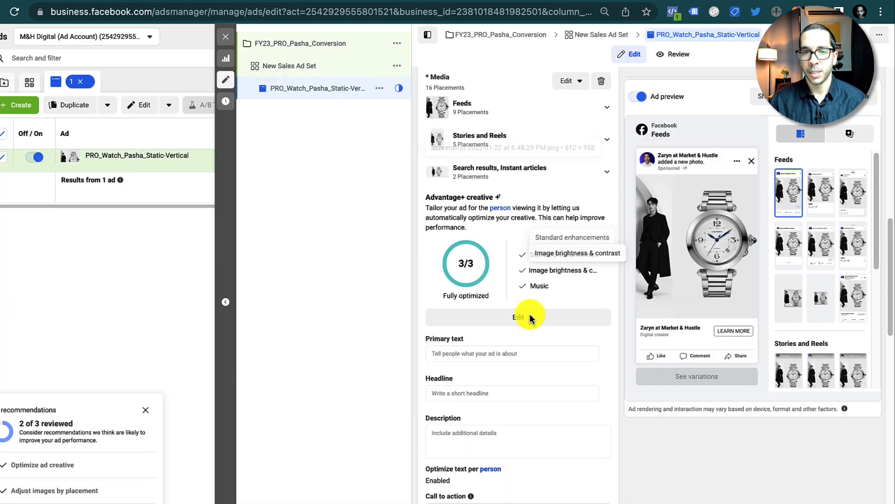
pyautogui.click(470, 352)
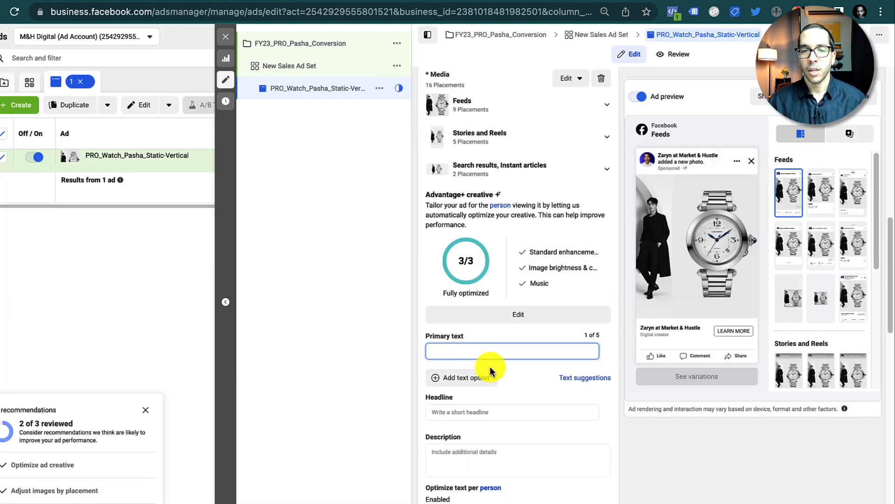
pyautogui.write('Amplified by originality, experience the world of Pasha.')
pyautogui.click(613, 354)
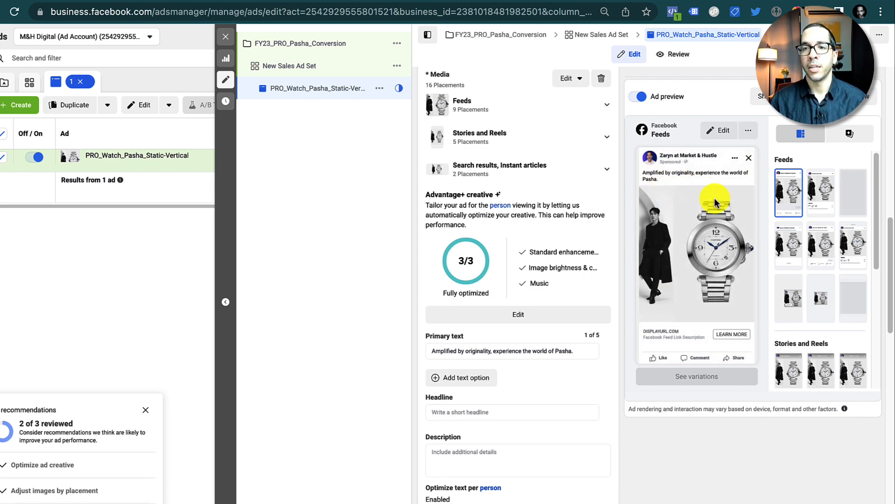
# Copy the headline "Shop the Pasha Collection" from the Google Slides brief and paste it as the ad's headline in Meta Ads Manager
pyautogui.click(178, 1)
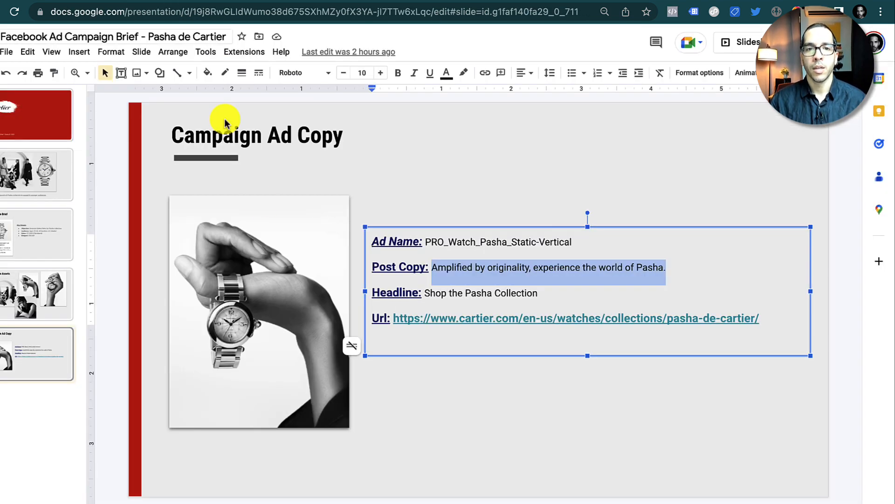
pyautogui.click(483, 294)
pyautogui.moveTo(541, 293); pyautogui.dragTo(426, 292)
pyautogui.press('super+c')
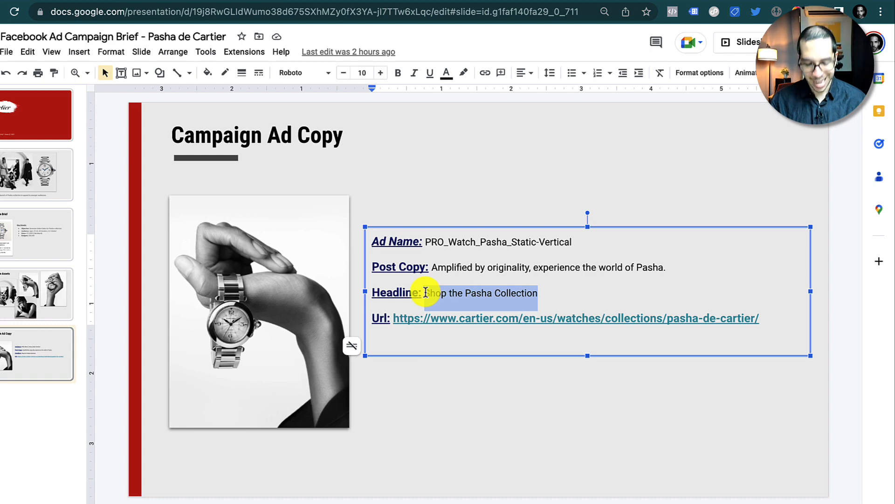
pyautogui.click(60, 2)
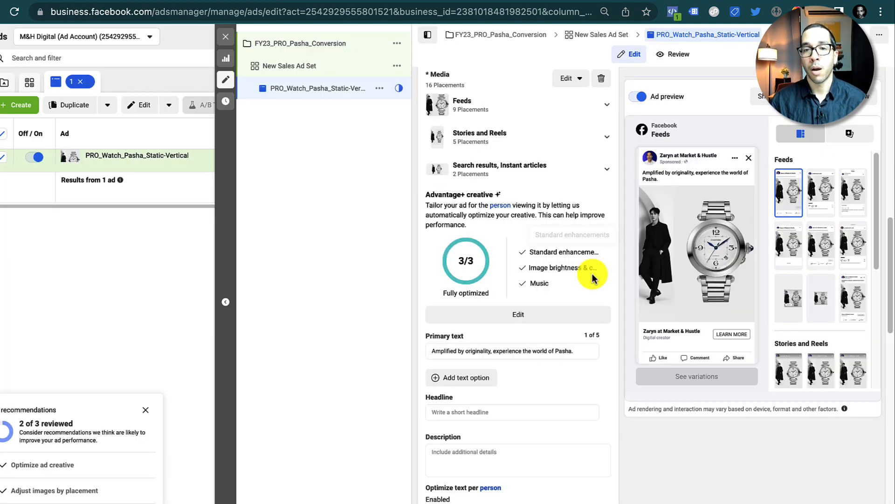
pyautogui.click(499, 410)
pyautogui.press('super+v')
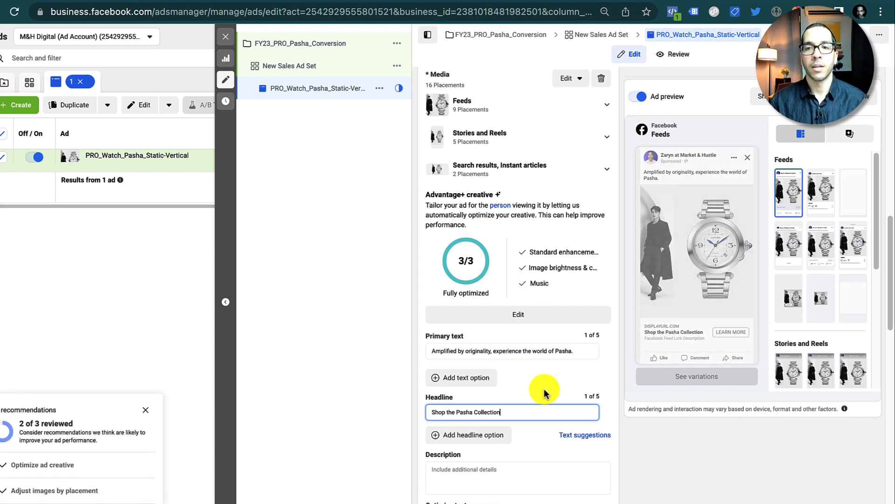
# Copy the destination URL from the Google Slides brief and look over the Pasha de Cartier collection page on the Cartier website
pyautogui.click(195, 2)
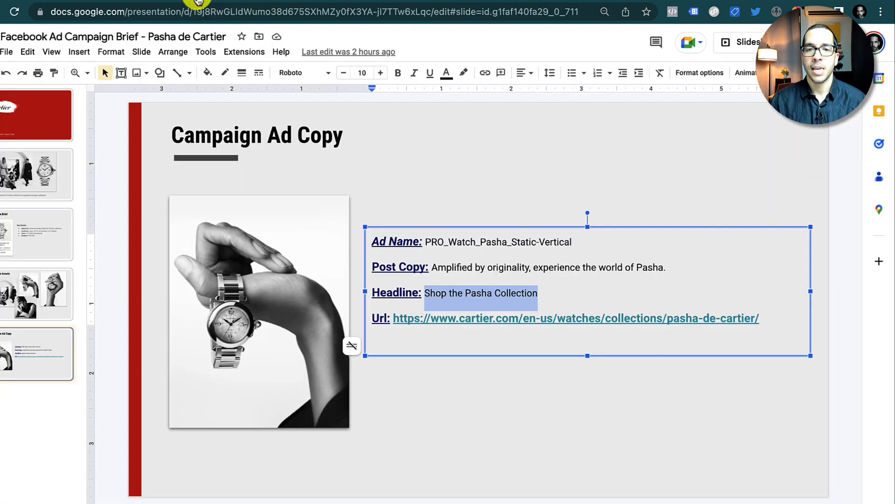
pyautogui.moveTo(768, 319); pyautogui.dragTo(393, 321)
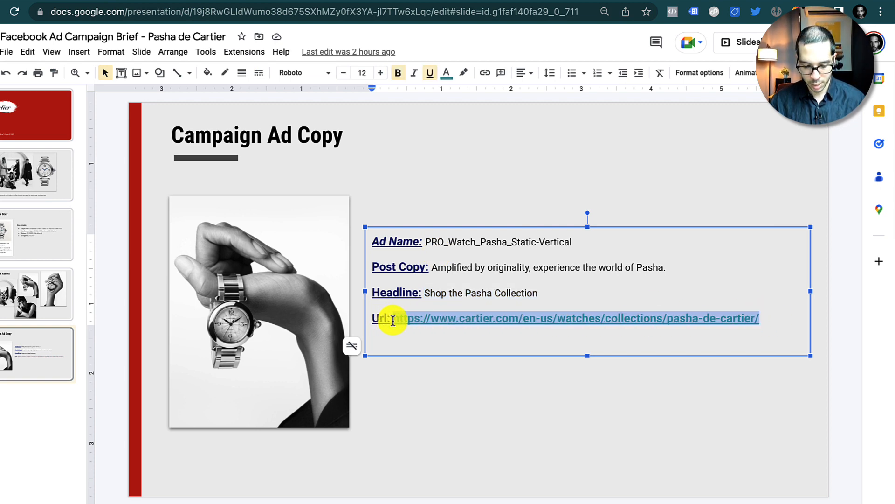
pyautogui.click(340, 2)
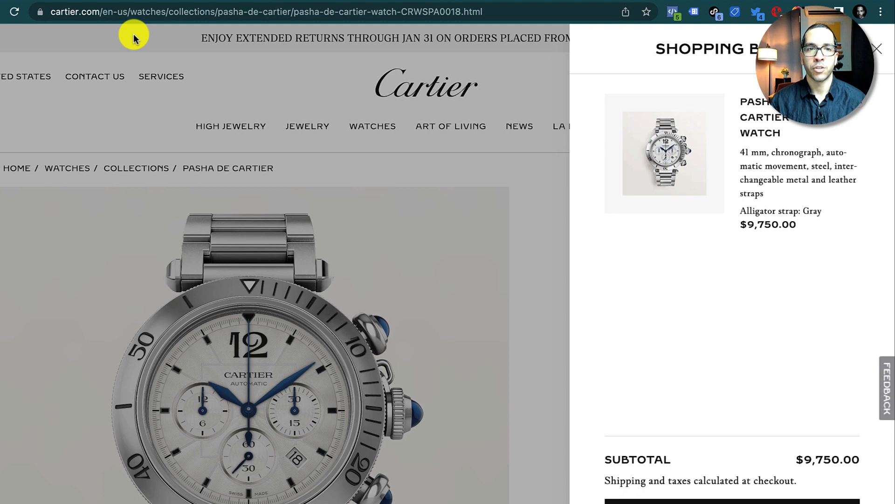
pyautogui.click(36, 66)
pyautogui.hotkey('alt', 'Left')
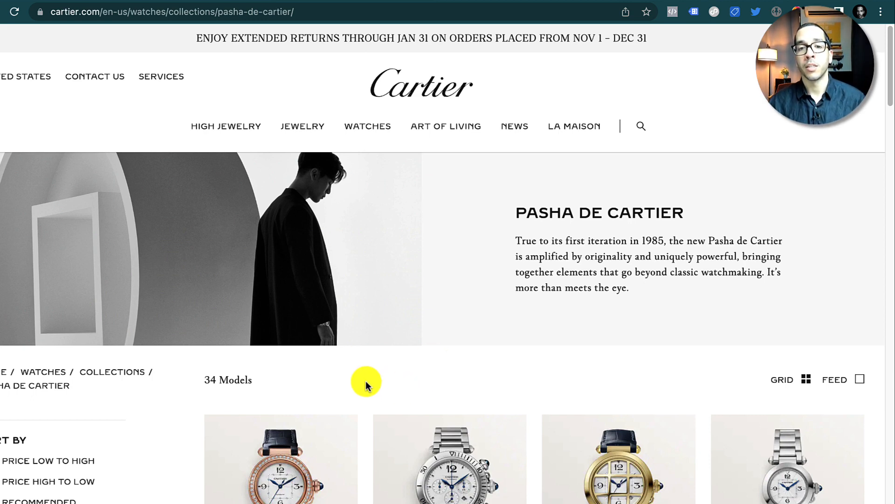
pyautogui.scroll(-1, 366, 382)
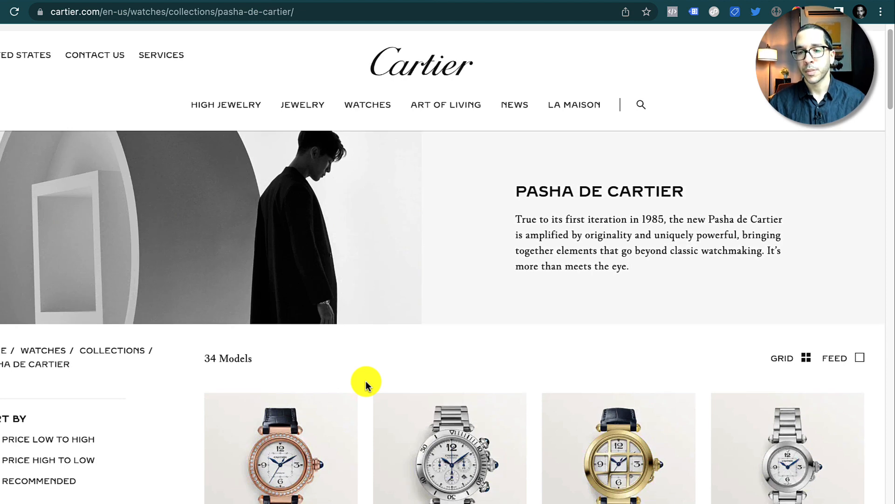
pyautogui.scroll(-1, 365, 380)
pyautogui.click(54, 1)
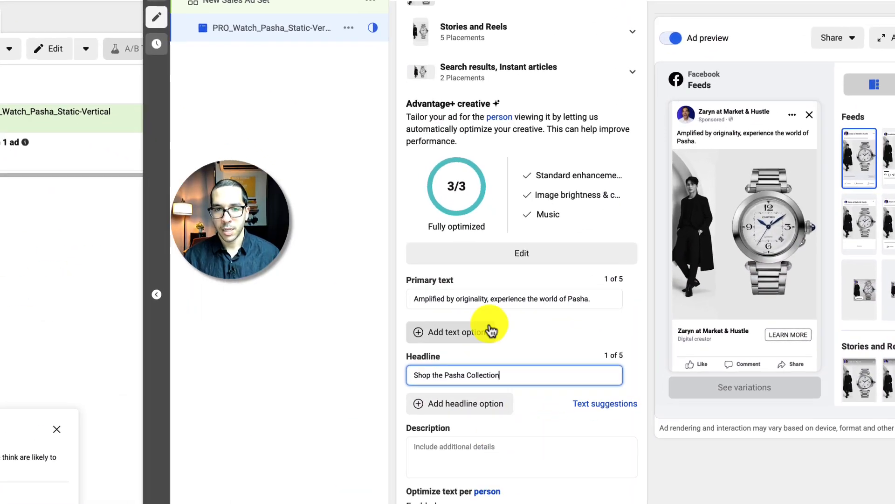
pyautogui.scroll(-5, 497, 501)
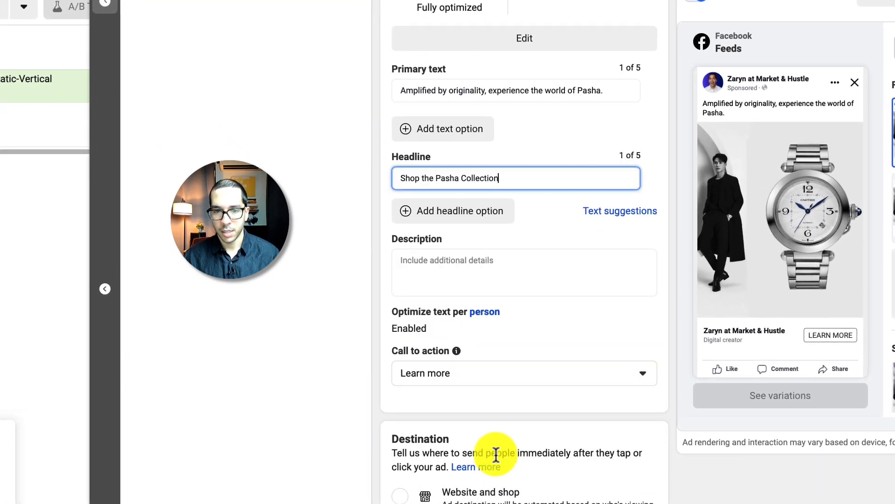
pyautogui.click(467, 451)
pyautogui.scroll(-2, 410, 440)
pyautogui.click(480, 402)
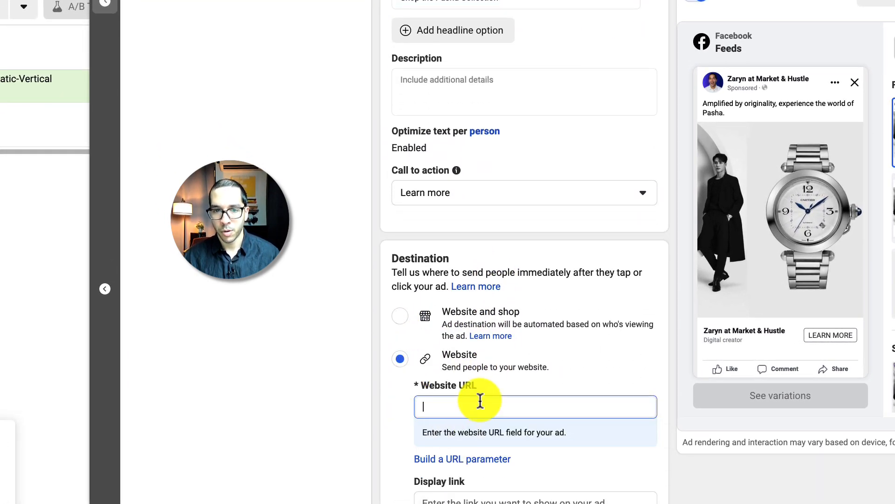
pyautogui.hotkey('ctrl', 'v')
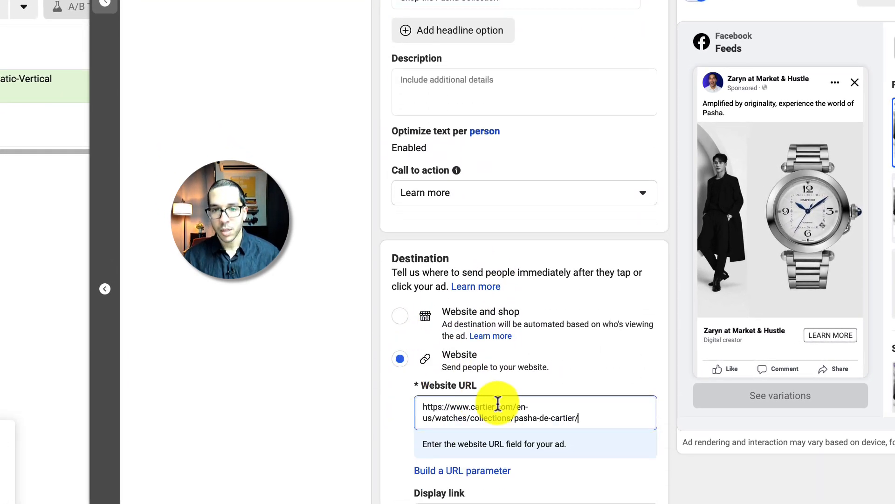
pyautogui.click(650, 376)
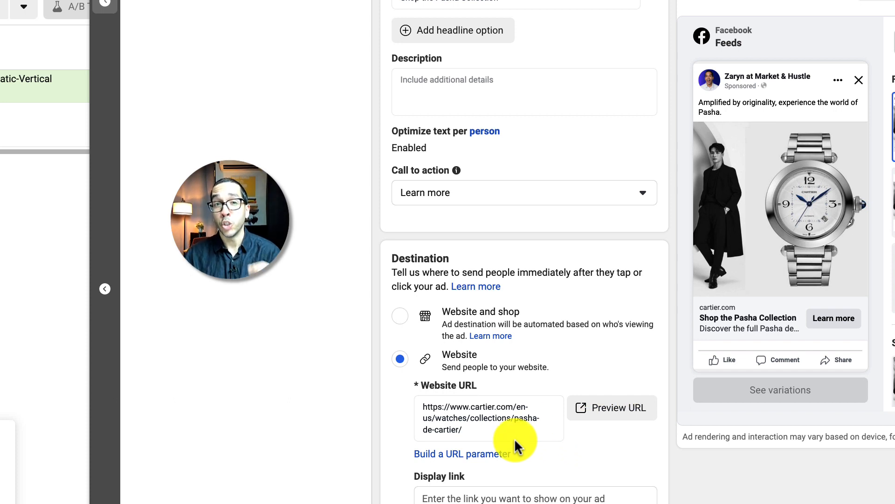
# Look at the URL parameter builder for the ad's website URL and close it without adding parameters
pyautogui.scroll(-2, 514, 441)
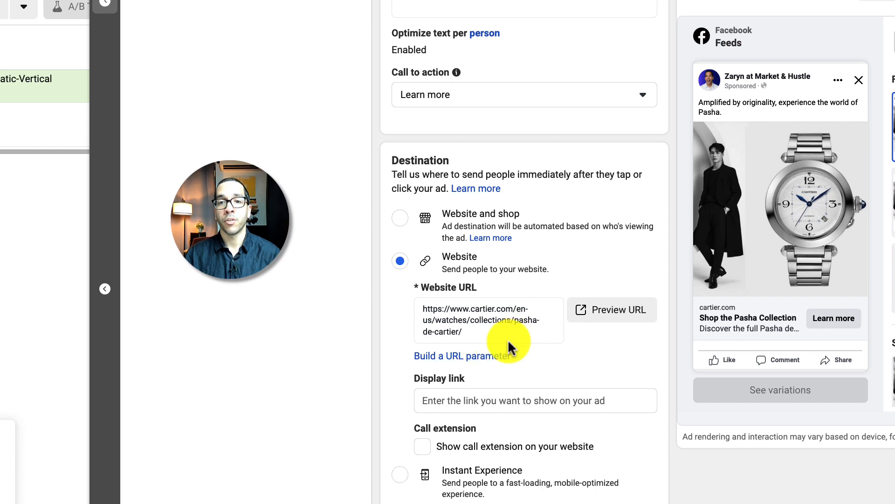
pyautogui.scroll(-6, 461, 418)
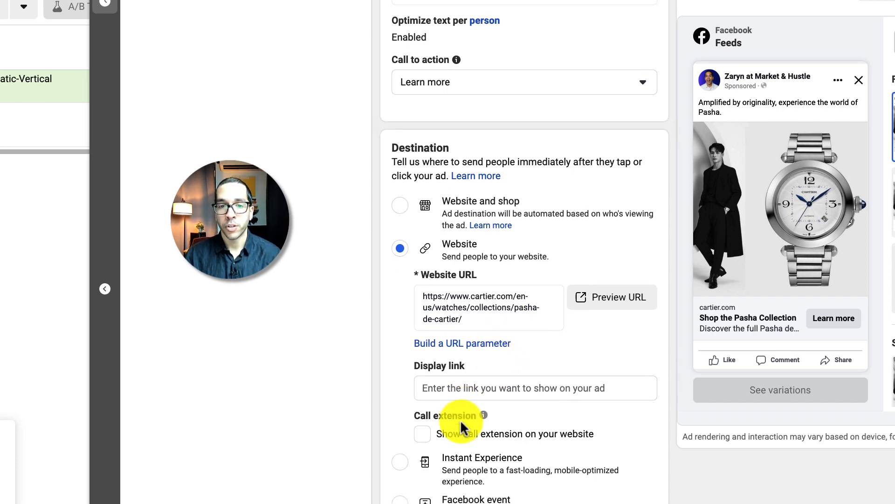
pyautogui.click(497, 61)
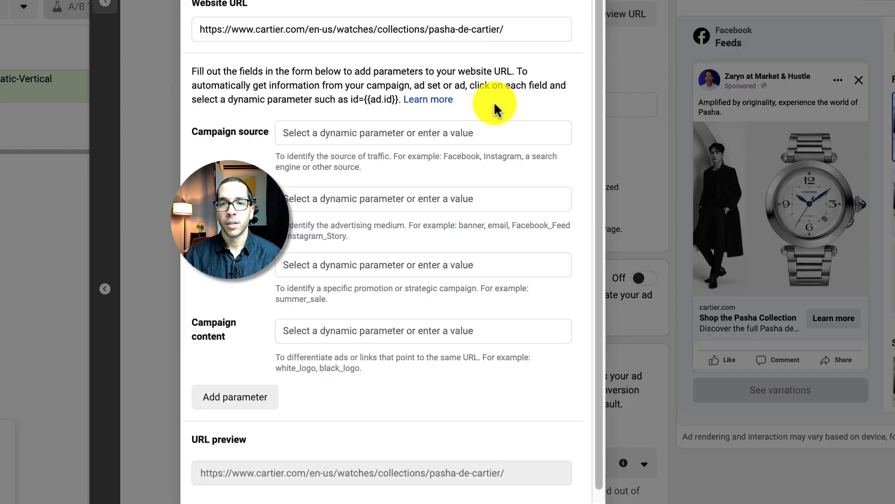
pyautogui.click(581, 2)
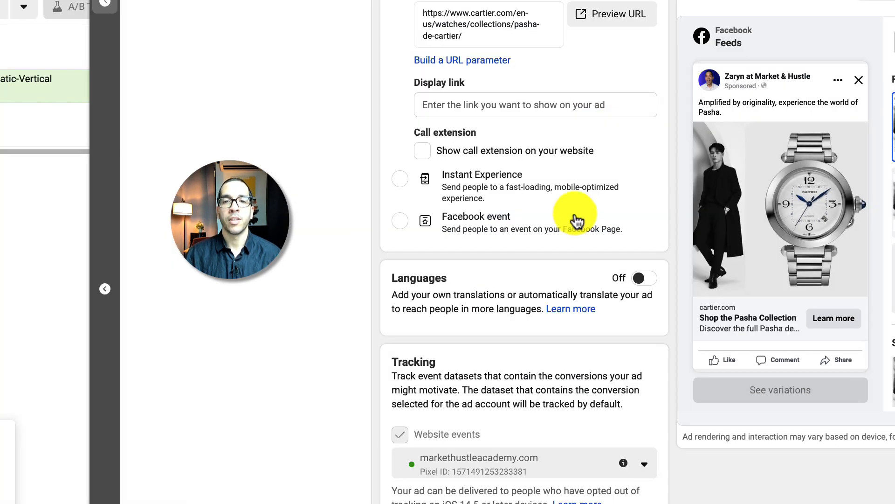
# Review the ad's primary text and headline, and set its call to action to Shop now
pyautogui.scroll(6, 575, 215)
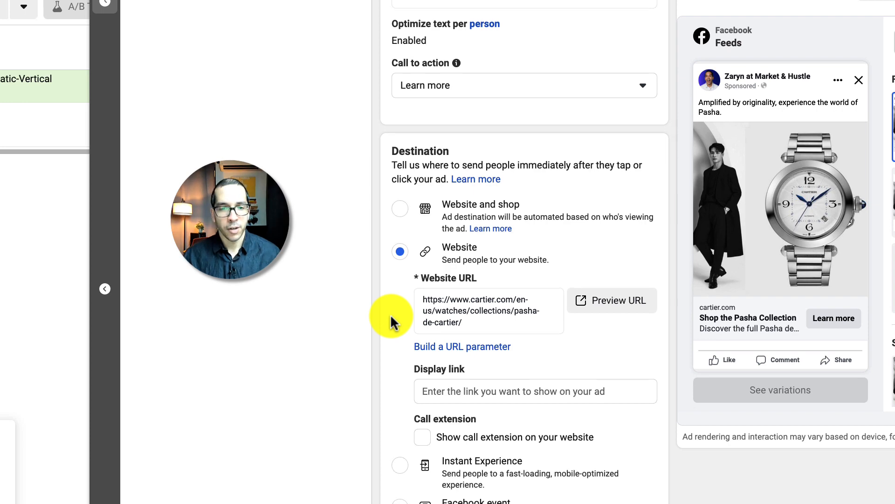
pyautogui.scroll(8, 390, 314)
pyautogui.scroll(-5, 550, 406)
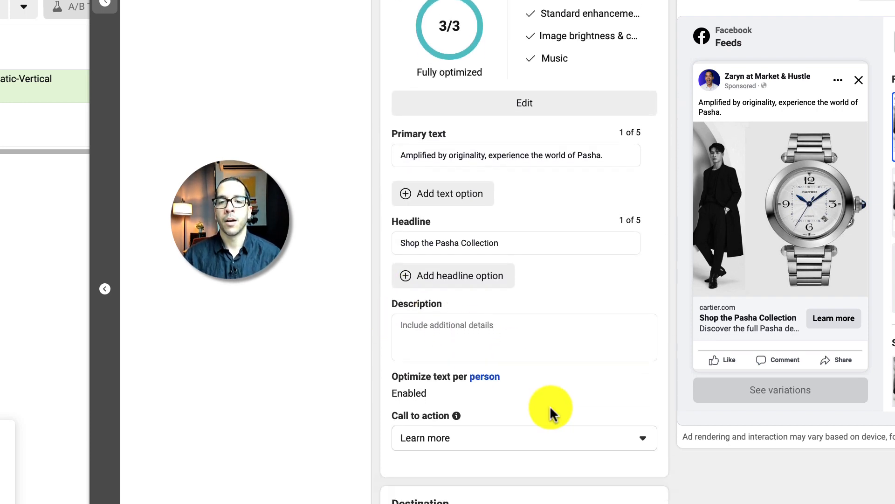
pyautogui.scroll(6, 518, 406)
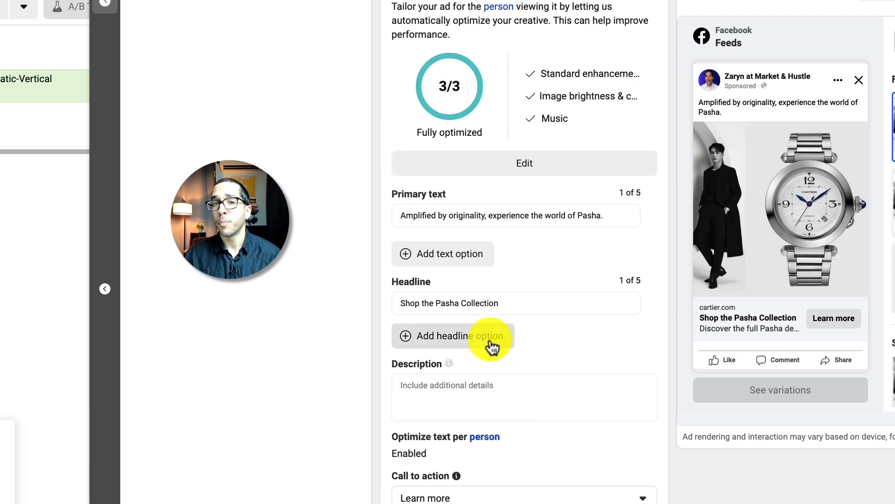
pyautogui.scroll(3, 490, 382)
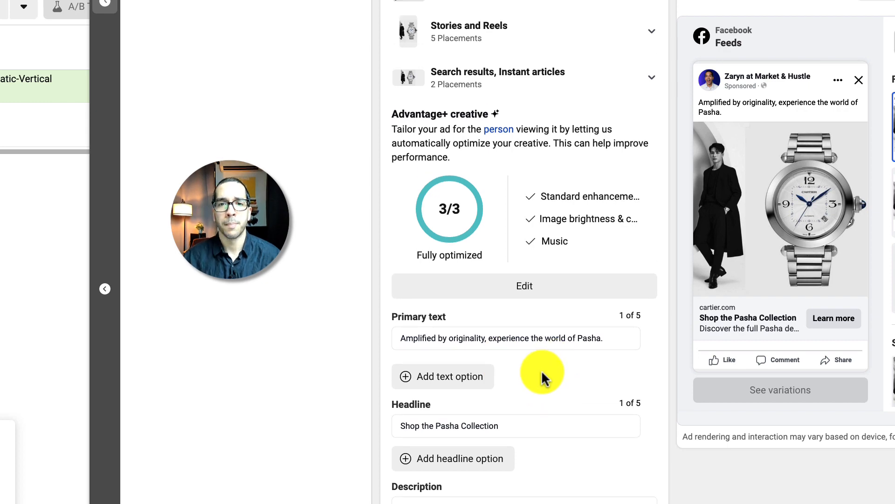
pyautogui.scroll(-10, 542, 370)
pyautogui.scroll(-3, 414, 124)
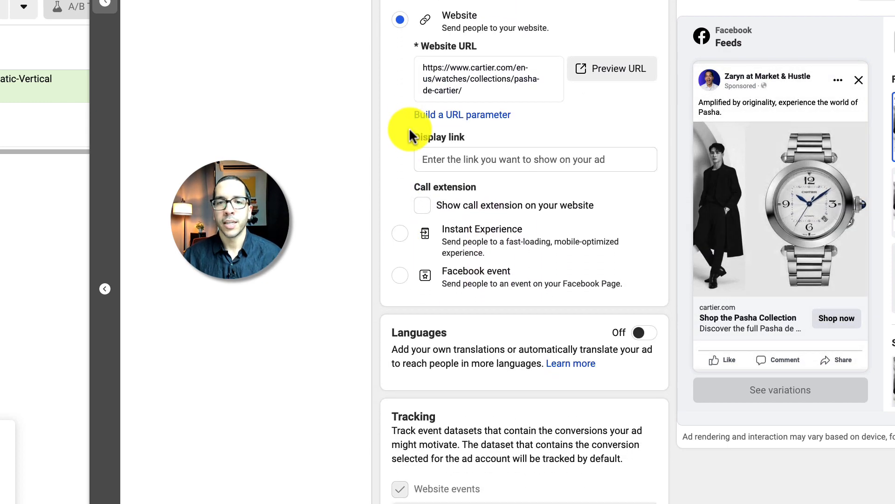
# Set the display link of the ad's website destination to cartier.com/pasha
pyautogui.scroll(2, 415, 144)
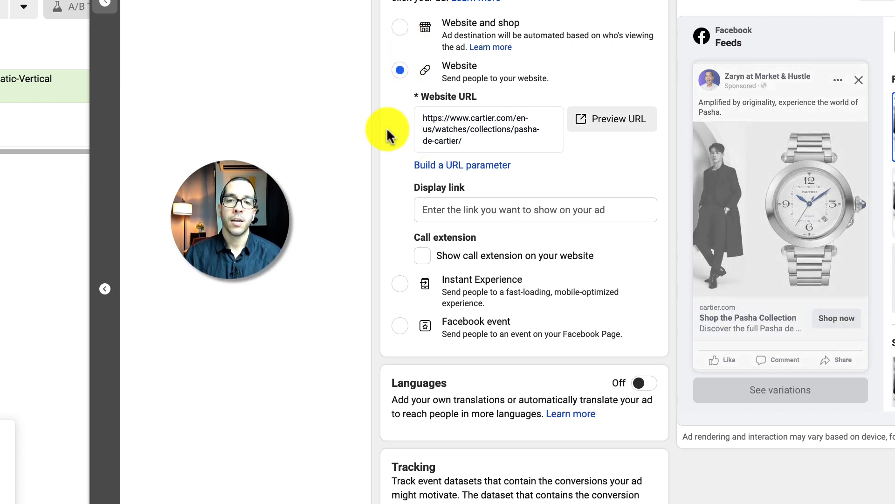
pyautogui.scroll(-1, 404, 154)
pyautogui.scroll(-1, 404, 150)
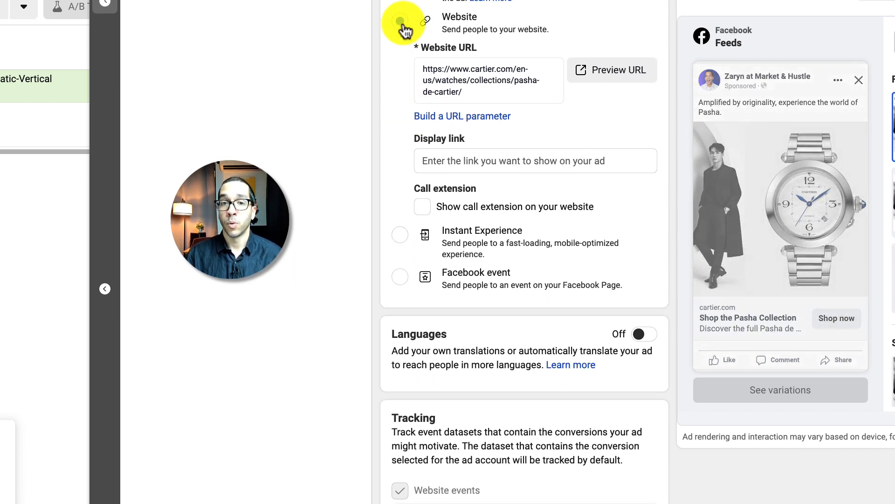
pyautogui.scroll(-3, 414, 140)
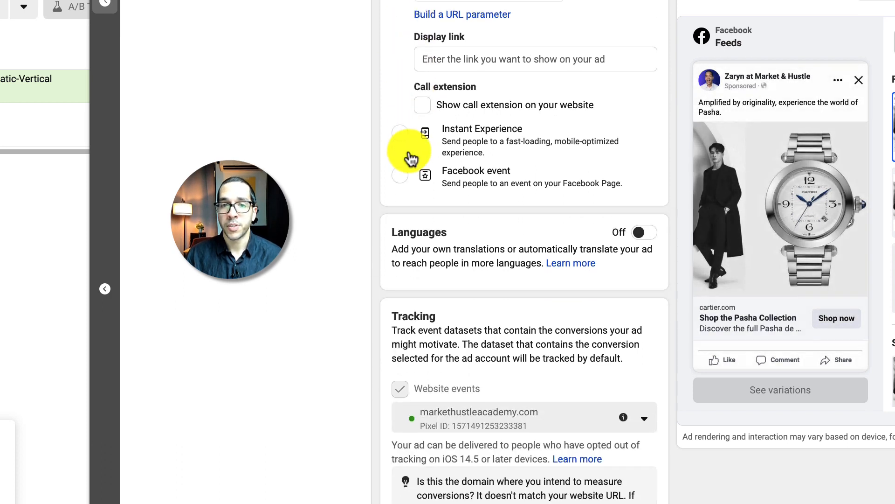
pyautogui.click(492, 58)
pyautogui.write('carti')
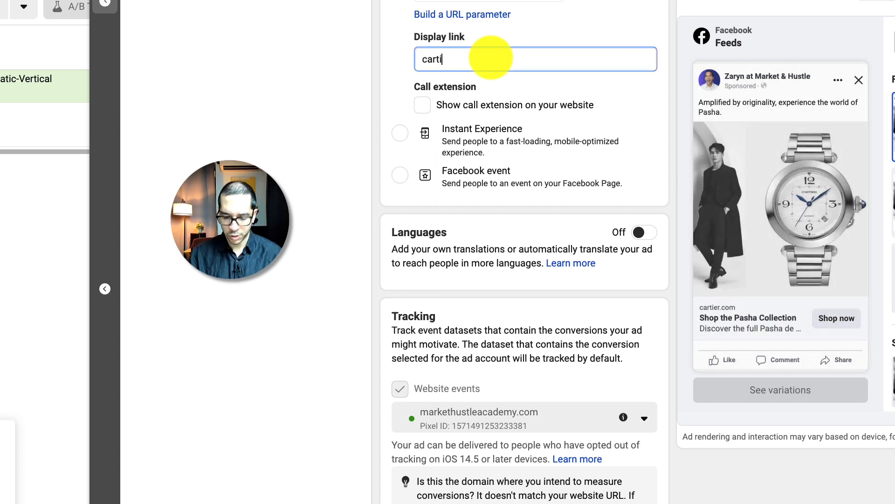
pyautogui.write('er.com/pasha')
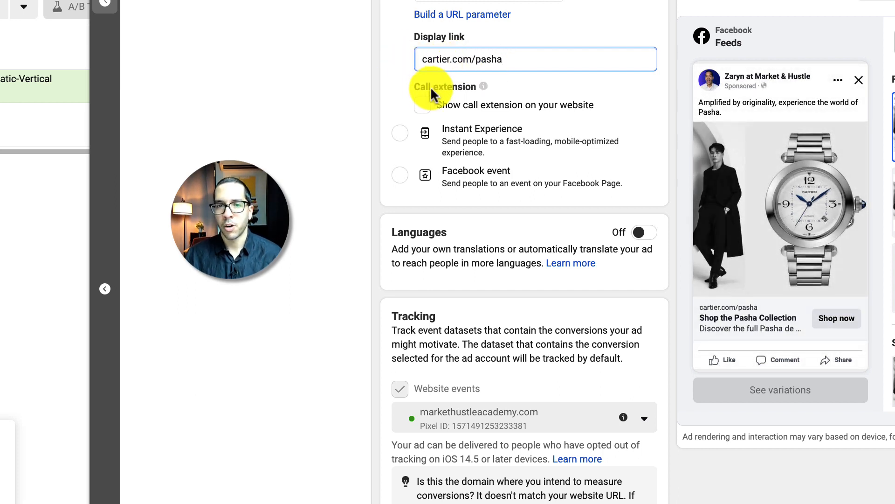
pyautogui.scroll(-1, 401, 77)
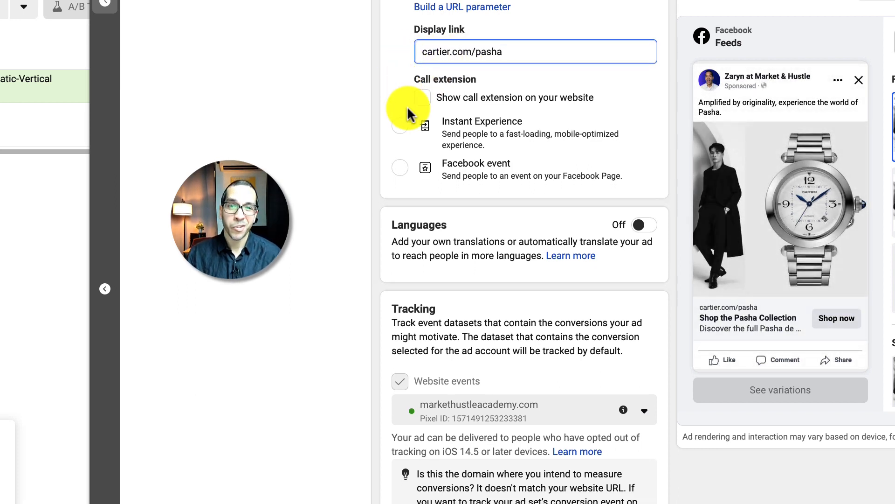
# Review the ad's tracking section and keep markethustleacademy.com as the website events domain
pyautogui.scroll(-2, 394, 147)
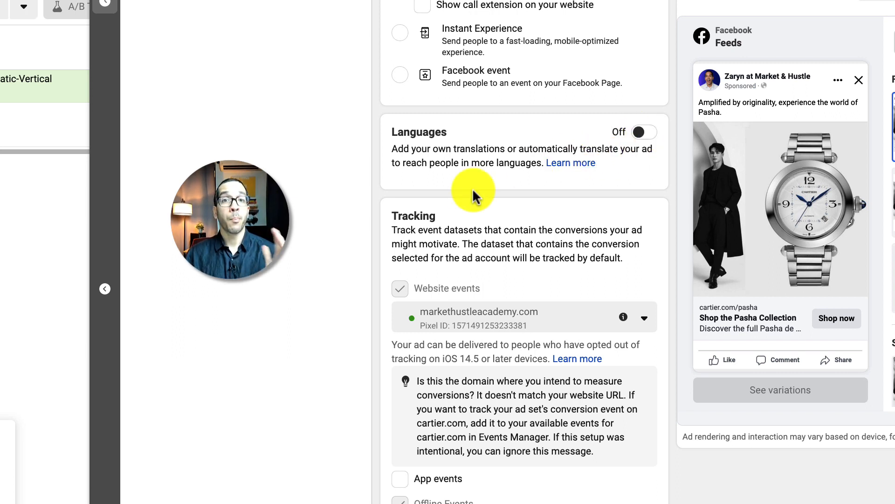
pyautogui.scroll(-3, 379, 204)
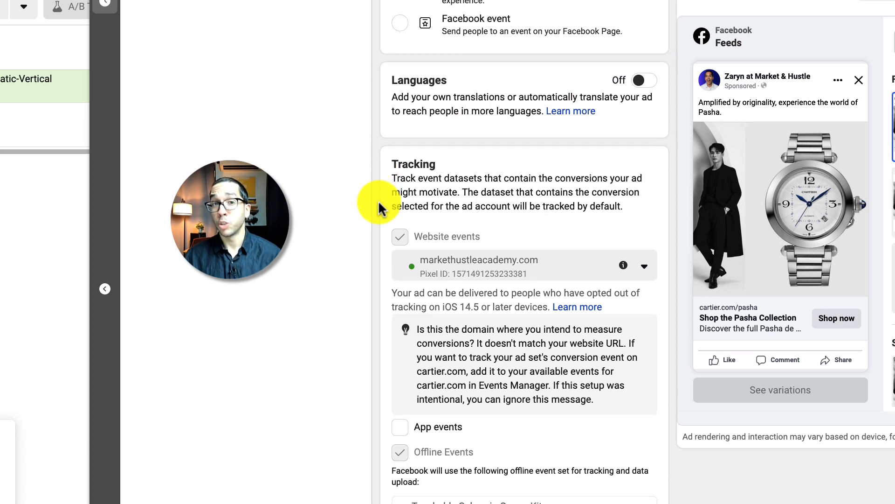
pyautogui.scroll(-1, 379, 202)
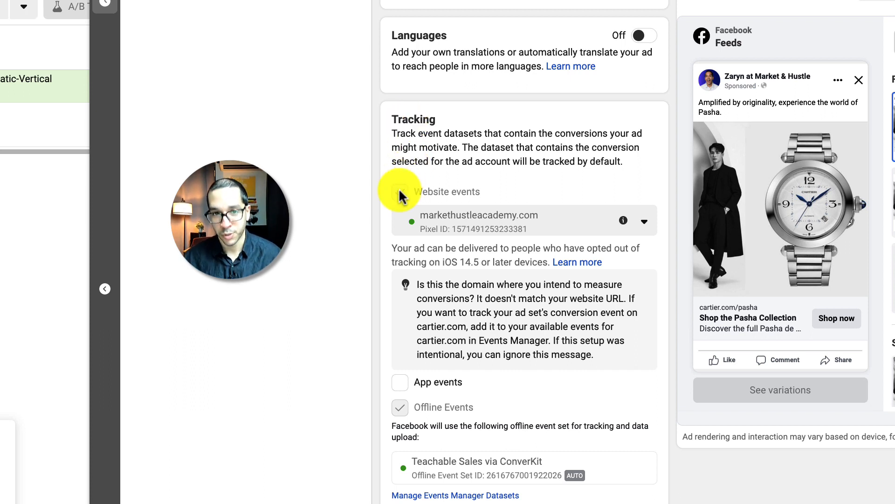
pyautogui.click(643, 225)
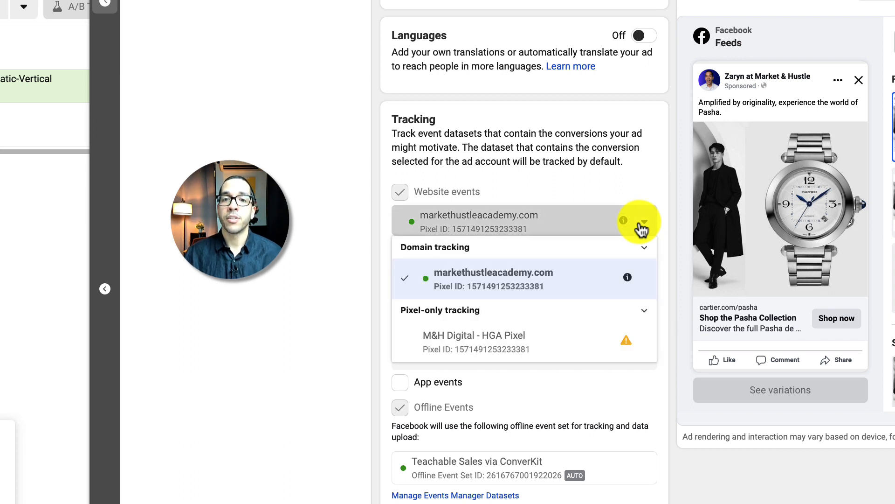
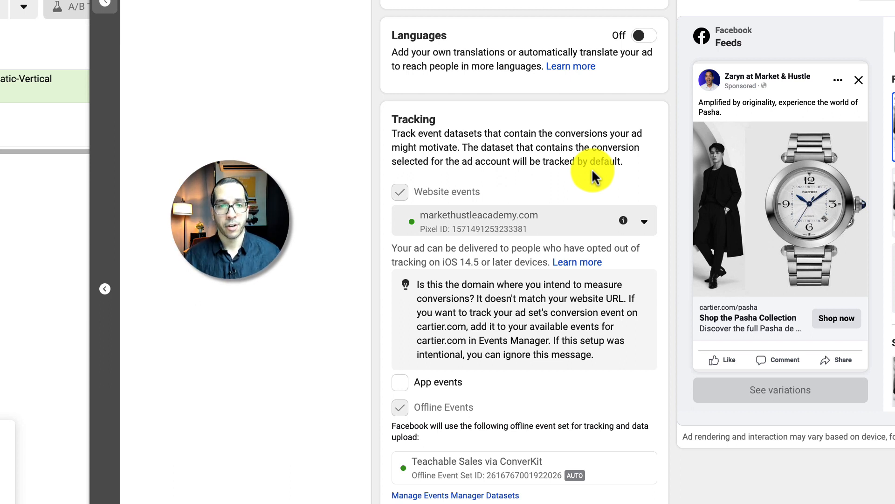
pyautogui.click(606, 224)
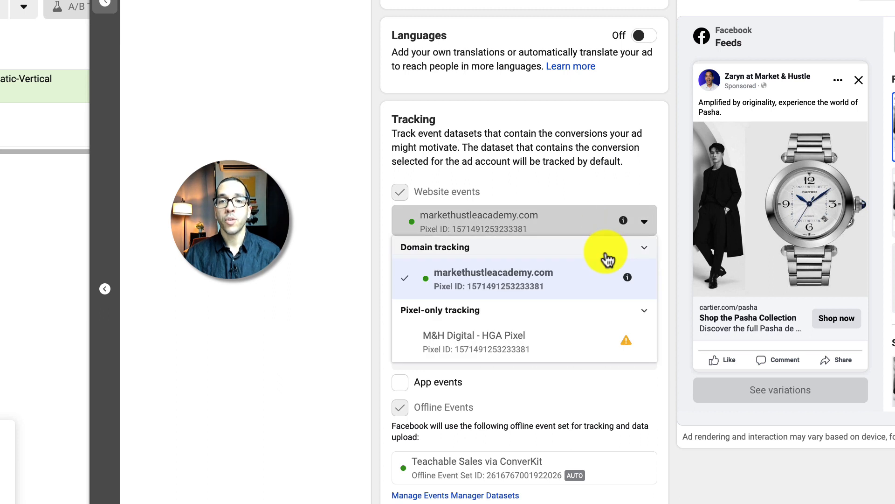
pyautogui.click(568, 282)
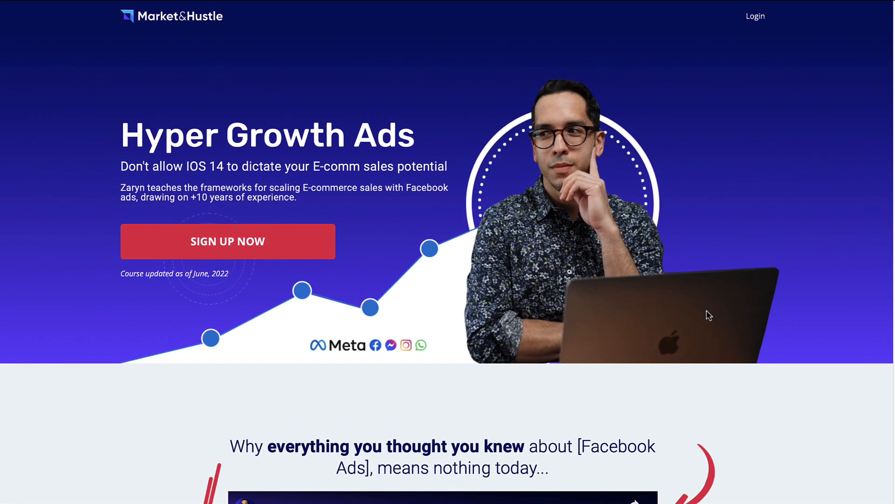
pyautogui.scroll(-1, 709, 315)
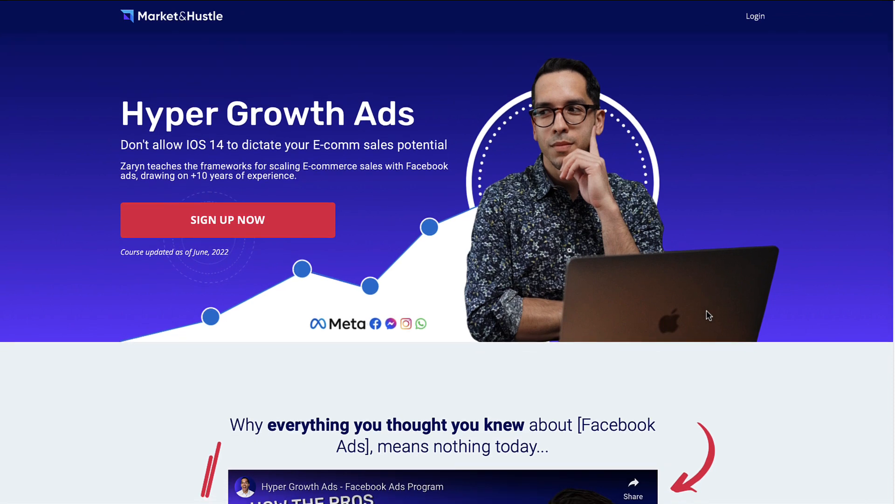
pyautogui.scroll(-2, 708, 316)
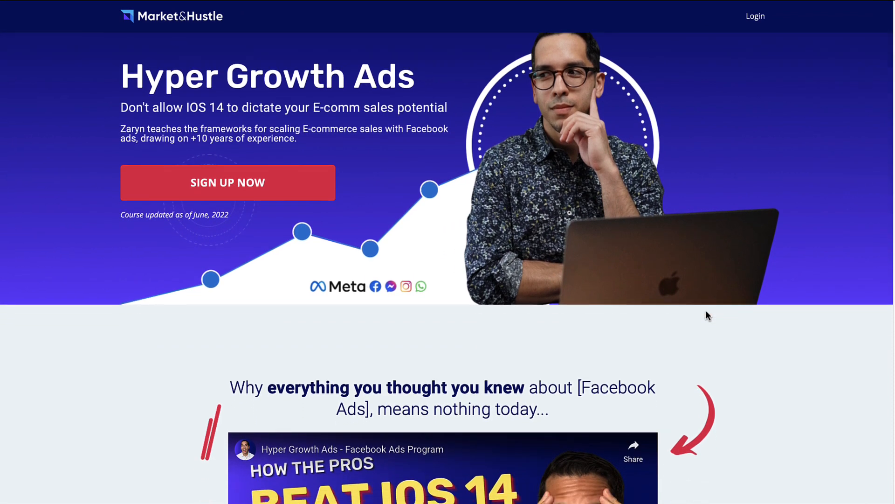
pyautogui.scroll(-1, 708, 316)
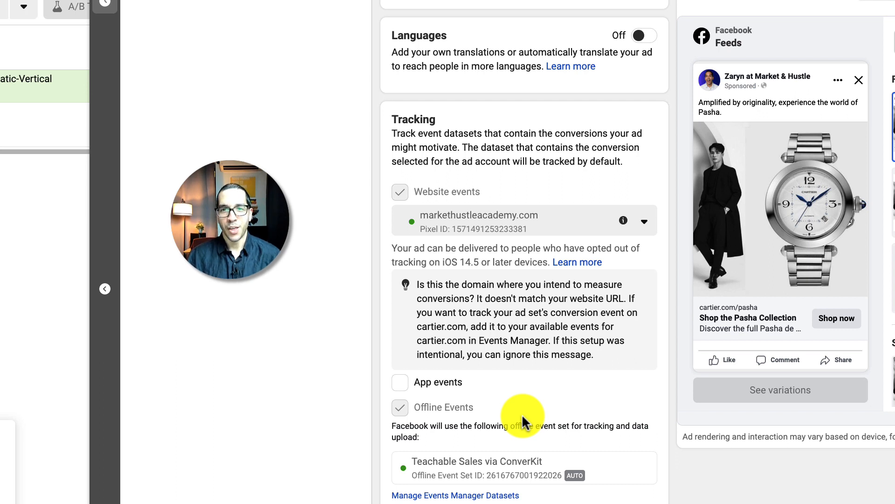
# Look over the ad's feed placements in the advanced preview and close it
pyautogui.moveTo(861, 60)
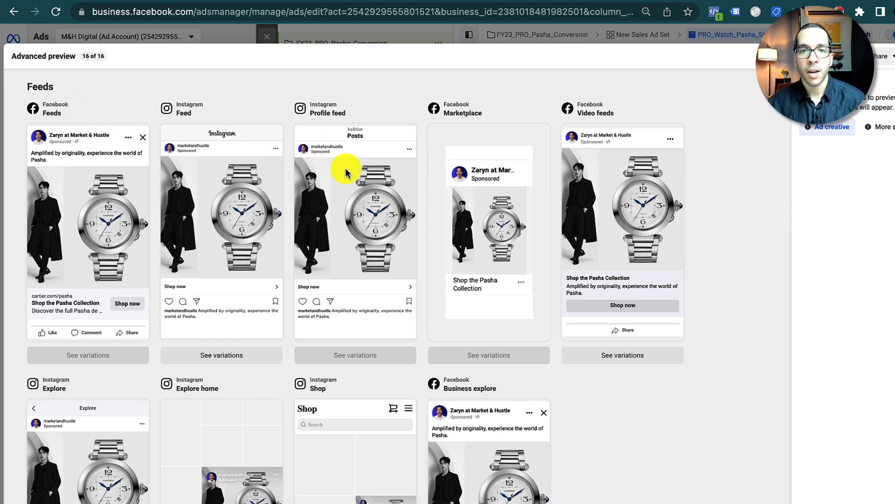
pyautogui.scroll(-1, 344, 255)
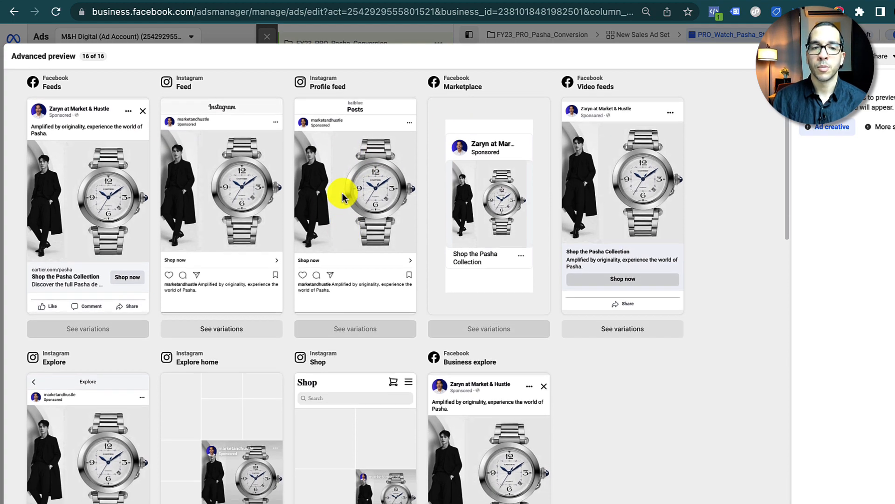
pyautogui.scroll(-3, 355, 245)
pyautogui.scroll(4, 626, 199)
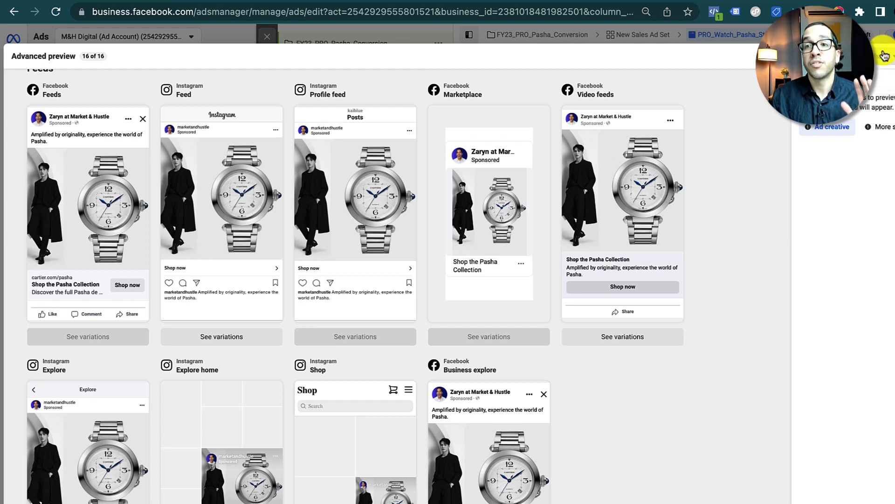
pyautogui.press('Escape')
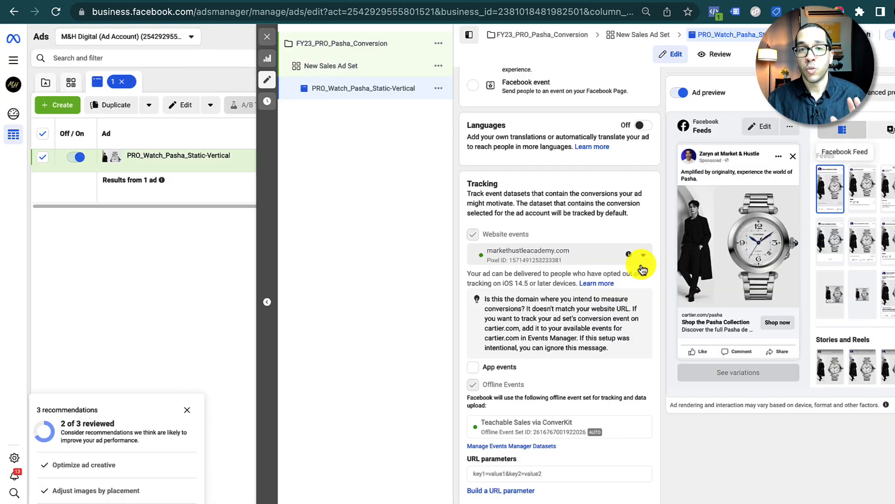
# Open the Stories and Reels placement group of the ad creative's media for editing
pyautogui.scroll(6, 581, 268)
pyautogui.scroll(10, 576, 274)
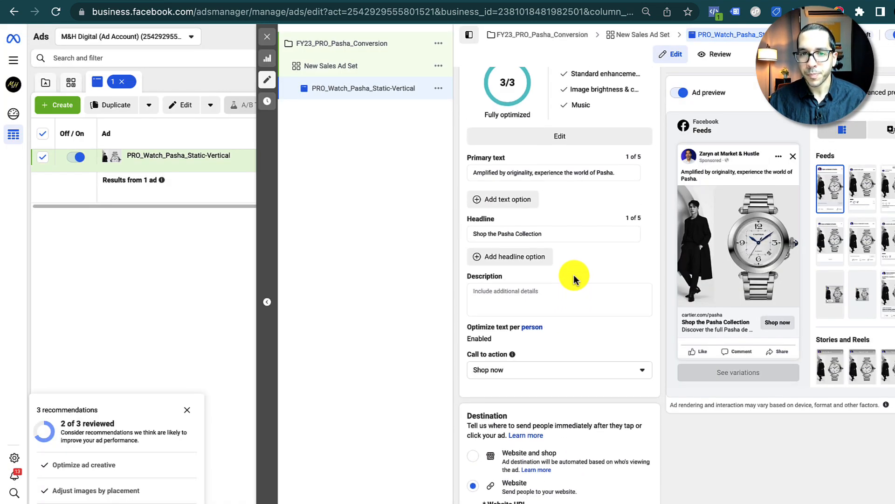
pyautogui.scroll(1, 573, 280)
pyautogui.moveTo(566, 189)
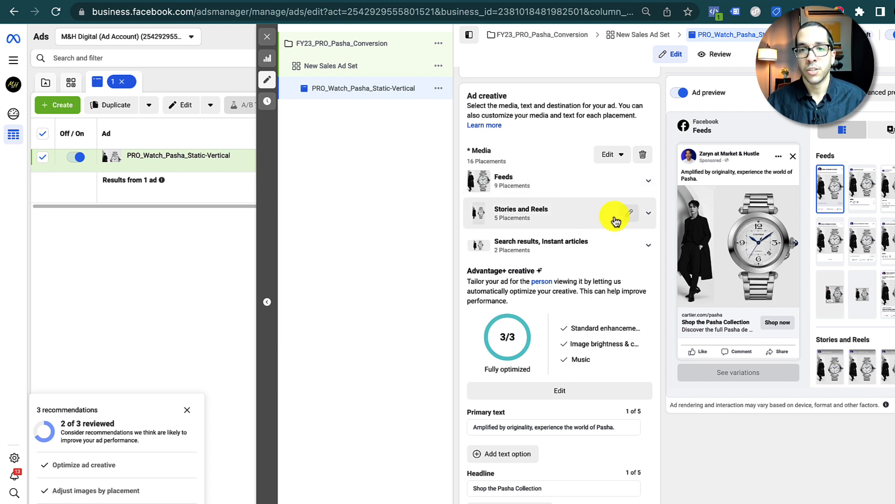
pyautogui.click(578, 219)
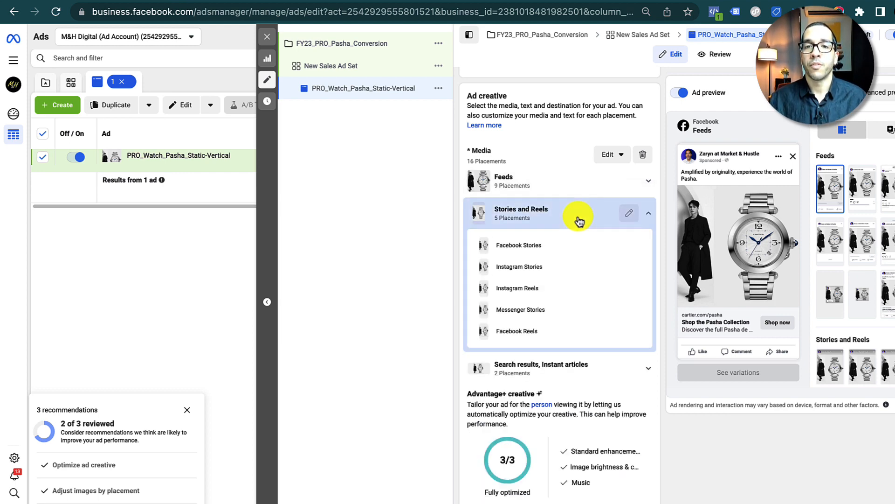
pyautogui.click(630, 216)
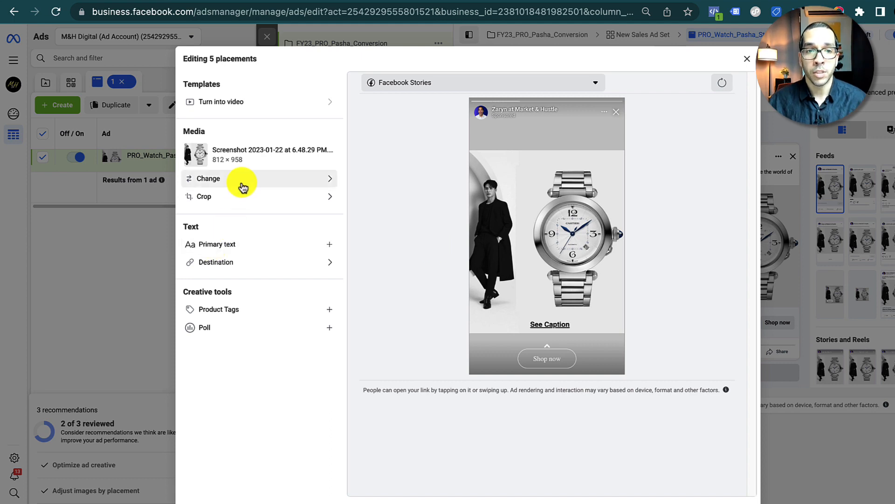
# Try the vertical 9:16 crop on the Stories and Reels image and return it to the original crop
pyautogui.click(240, 199)
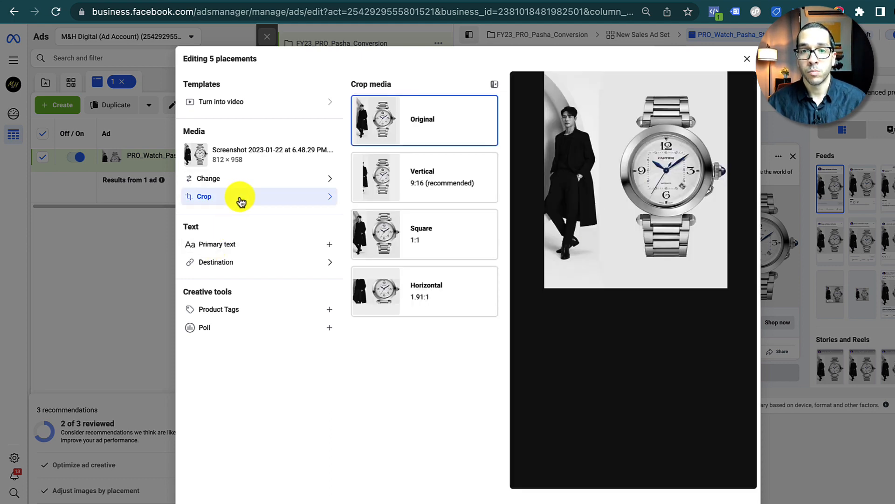
pyautogui.click(475, 175)
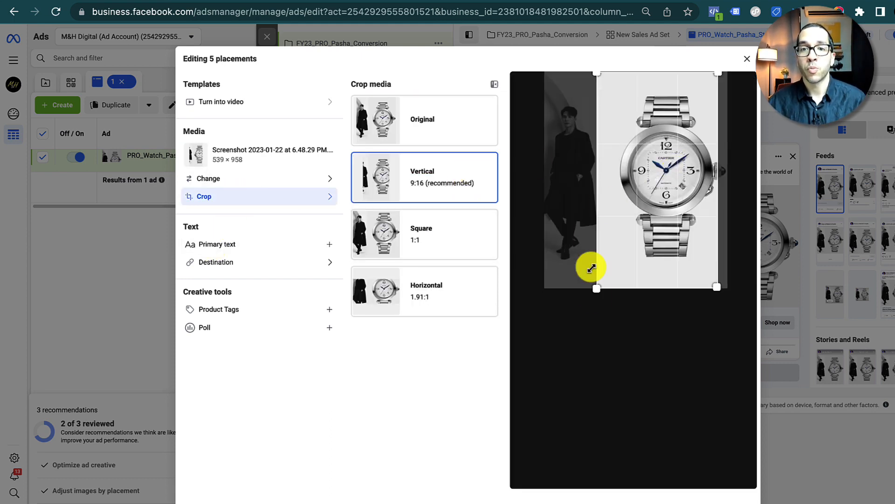
pyautogui.click(455, 116)
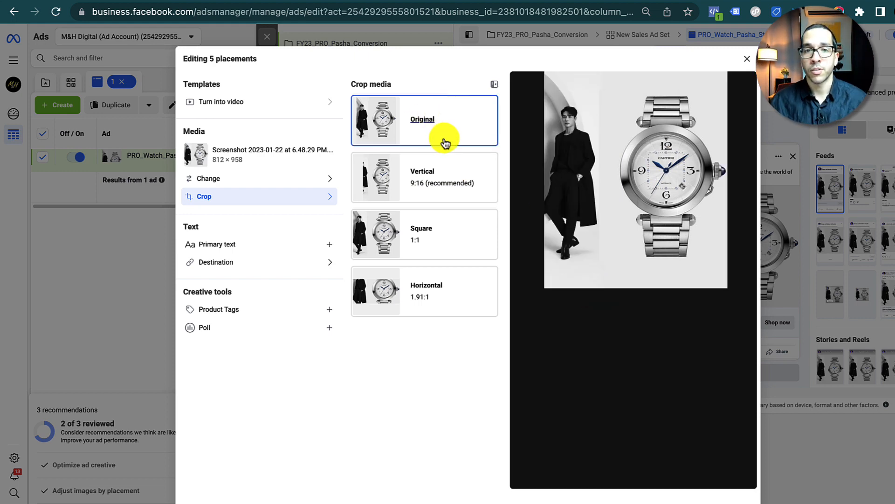
pyautogui.click(466, 174)
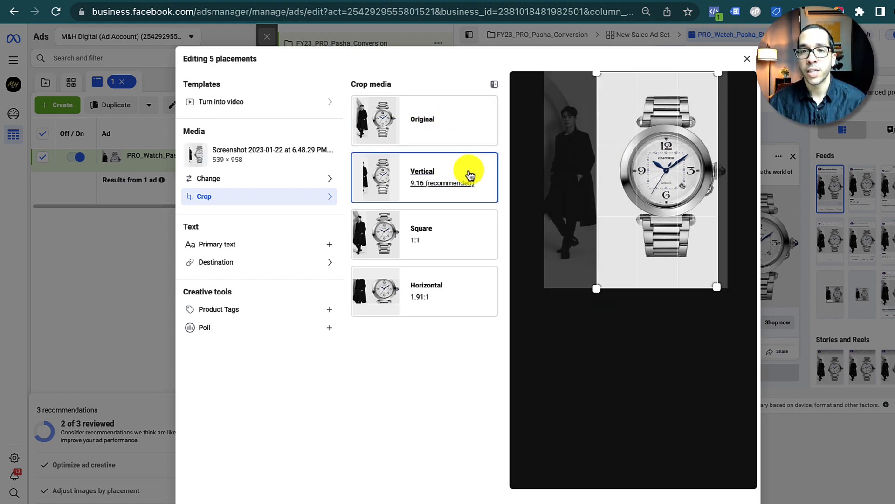
pyautogui.click(468, 122)
# Start changing the Stories and Reels media, and capture a screenshot of the upright hand-and-watch image on the Google Slides brief's Campaign Assets slide
pyautogui.click(255, 181)
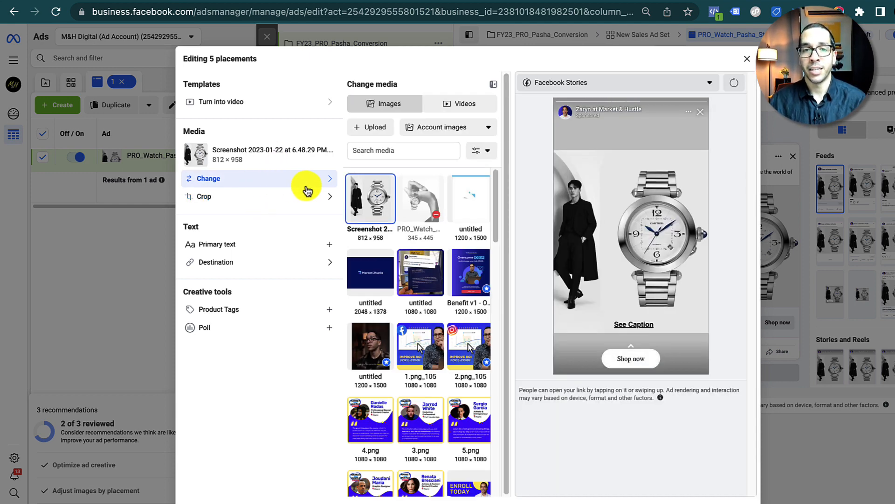
pyautogui.click(226, 1)
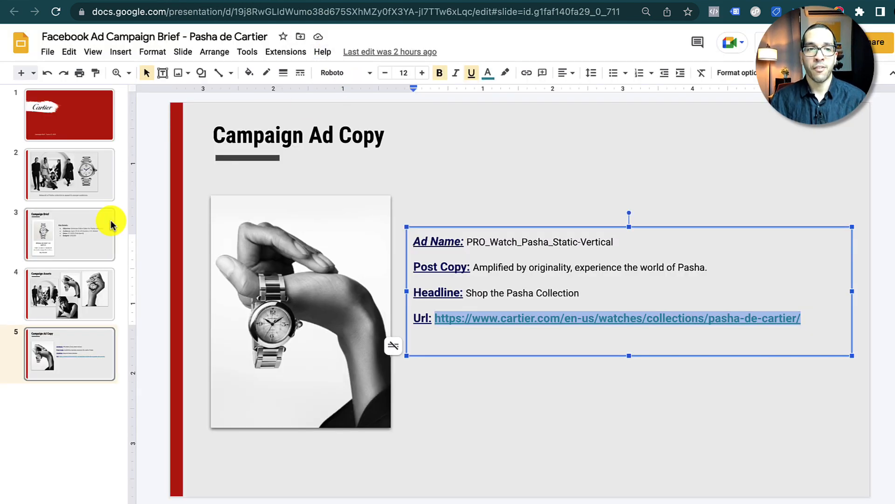
pyautogui.click(89, 285)
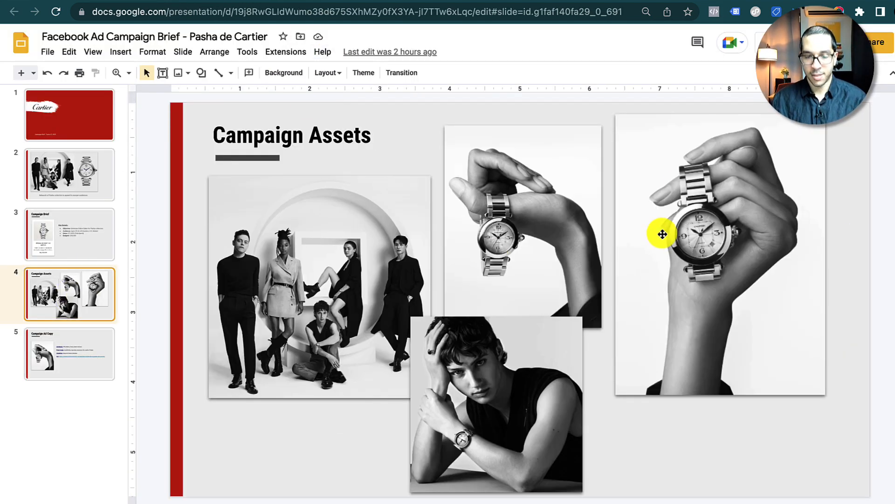
pyautogui.press('super+shift+4')
pyautogui.moveTo(609, 98); pyautogui.dragTo(835, 485)
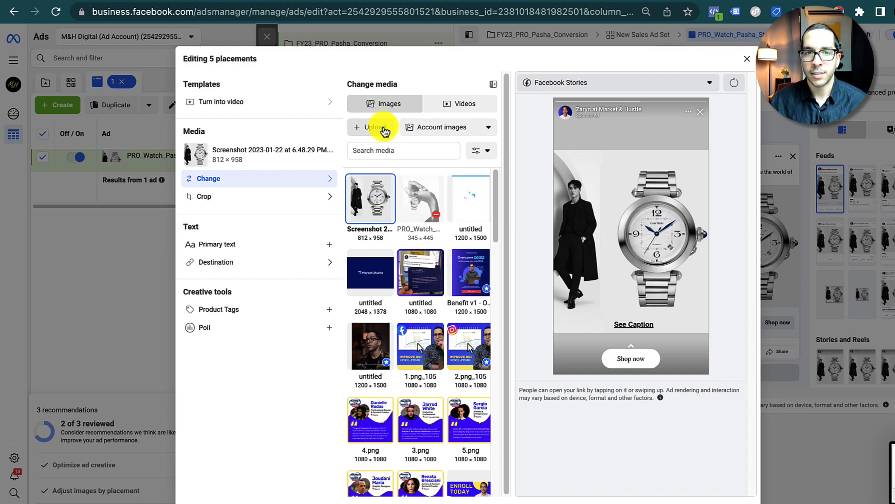
# Back in Meta Ads Manager, upload the hand-and-watch screenshot from the Desktop as the Stories and Reels image and save the placement edit
pyautogui.click(376, 128)
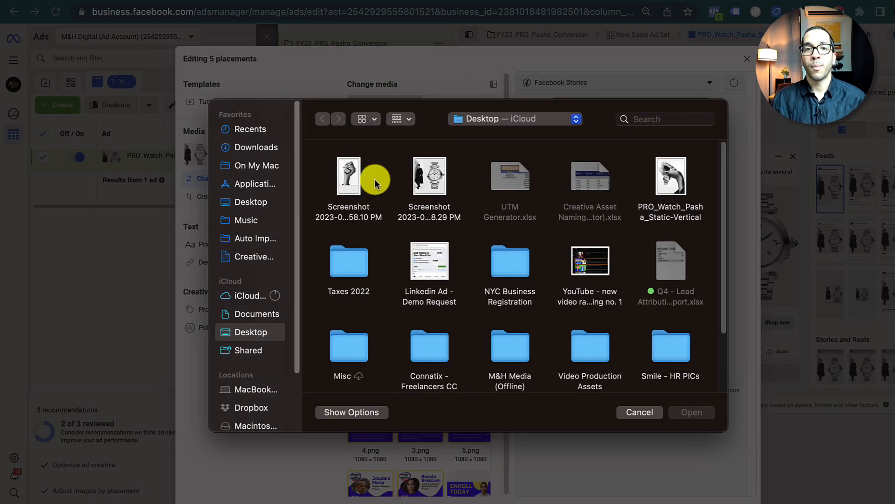
pyautogui.click(345, 172)
pyautogui.click(714, 415)
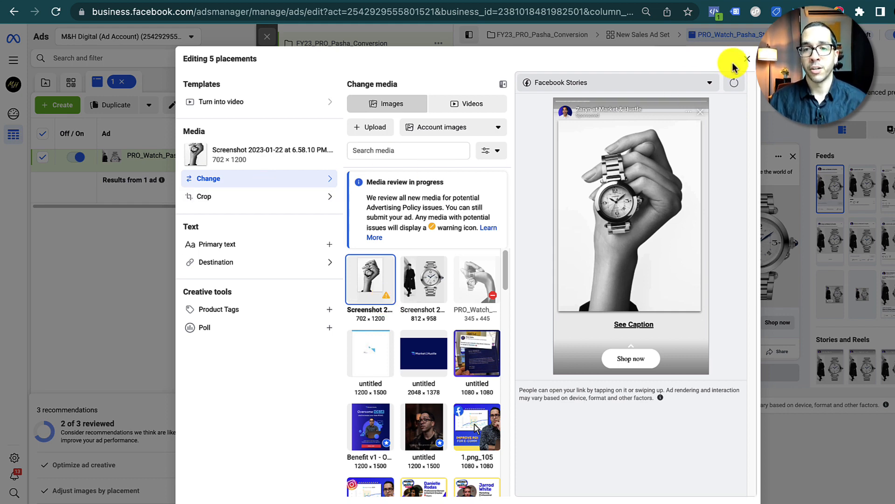
pyautogui.click(742, 500)
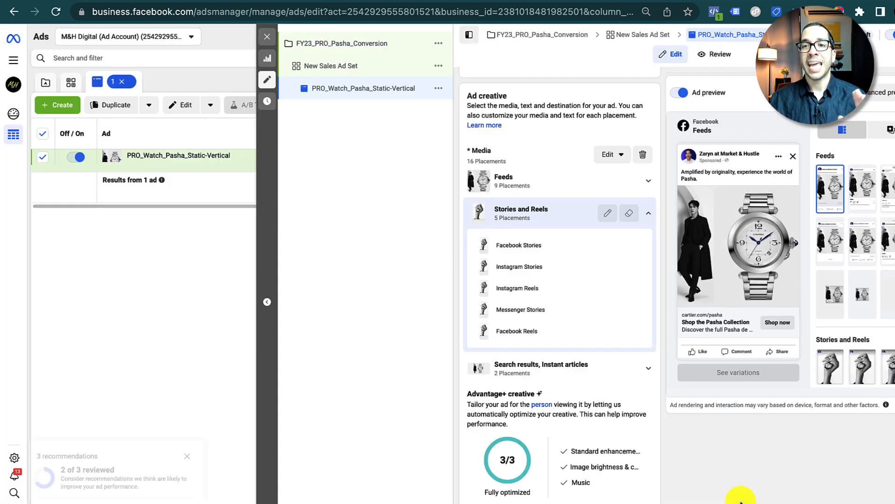
# Expand the Feeds placements and compare the feed images with the Stories and Reels images in the advanced preview, then close it
pyautogui.click(550, 181)
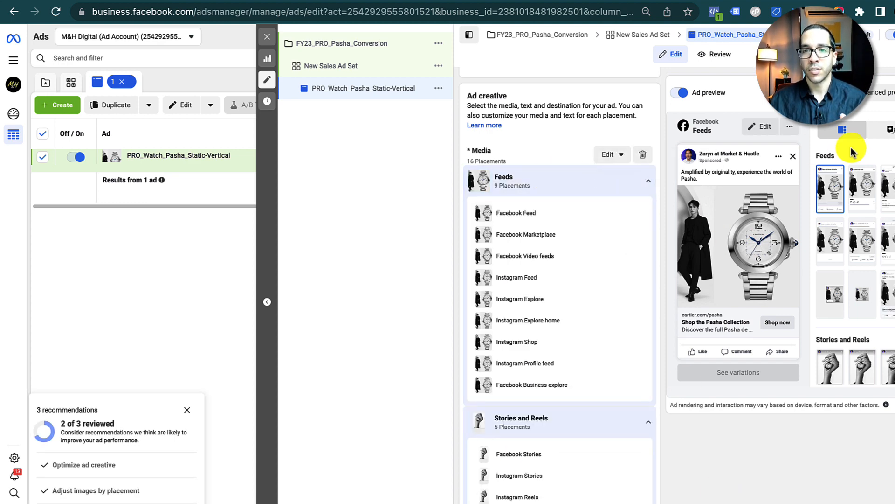
pyautogui.click(890, 93)
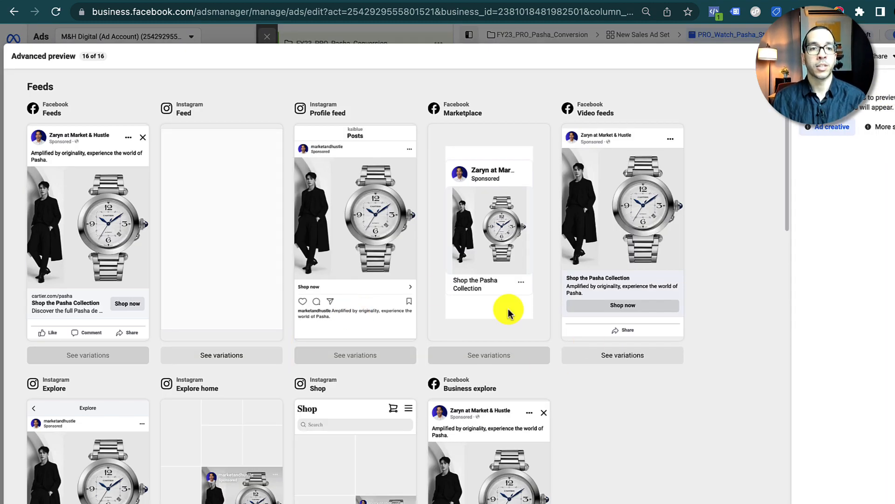
pyautogui.scroll(-1, 113, 270)
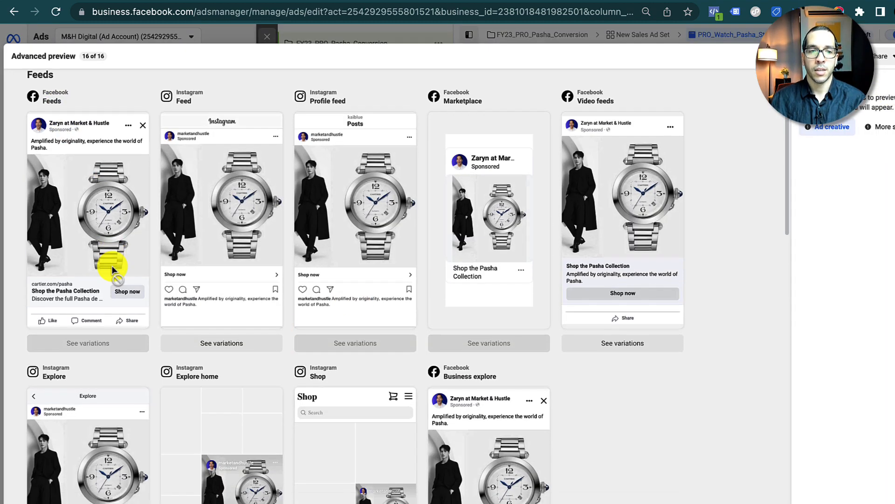
pyautogui.scroll(-1, 112, 269)
pyautogui.scroll(1, 152, 310)
pyautogui.scroll(-10, 174, 300)
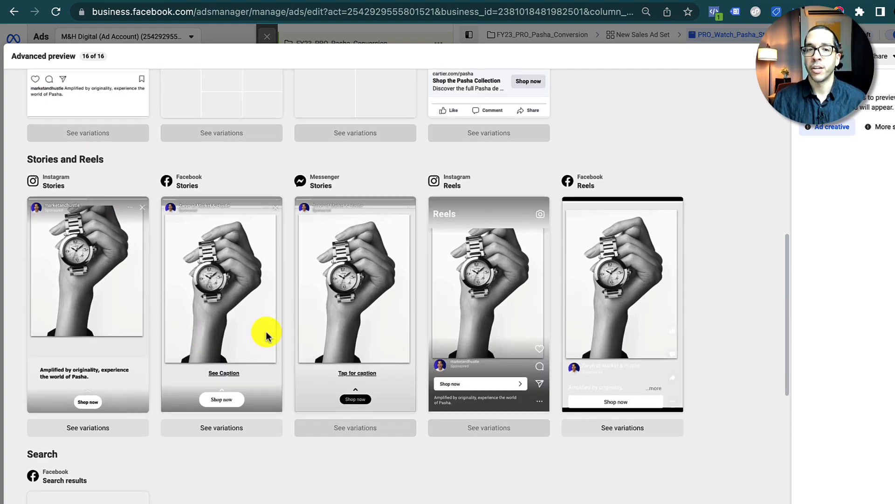
pyautogui.scroll(10, 286, 338)
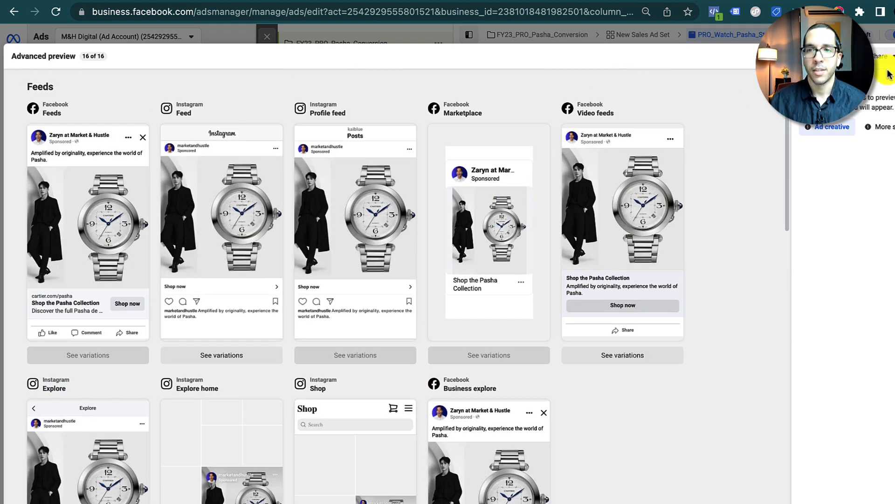
pyautogui.press('Escape')
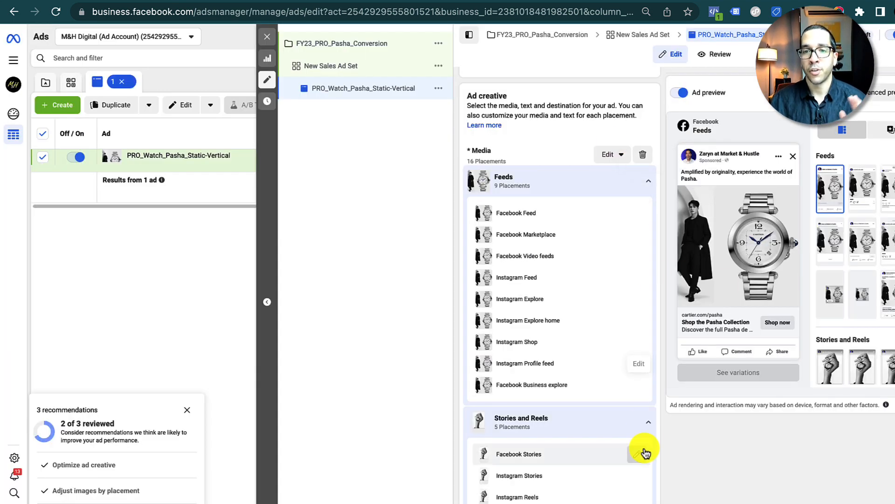
# Collapse the Stories and Reels and Feeds placement lists in the ad's media section
pyautogui.click(648, 428)
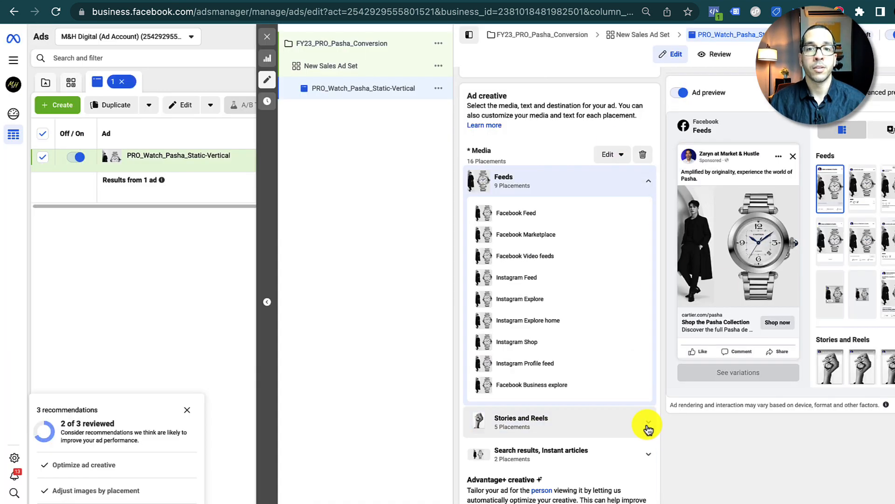
pyautogui.click(647, 187)
pyautogui.scroll(2, 634, 360)
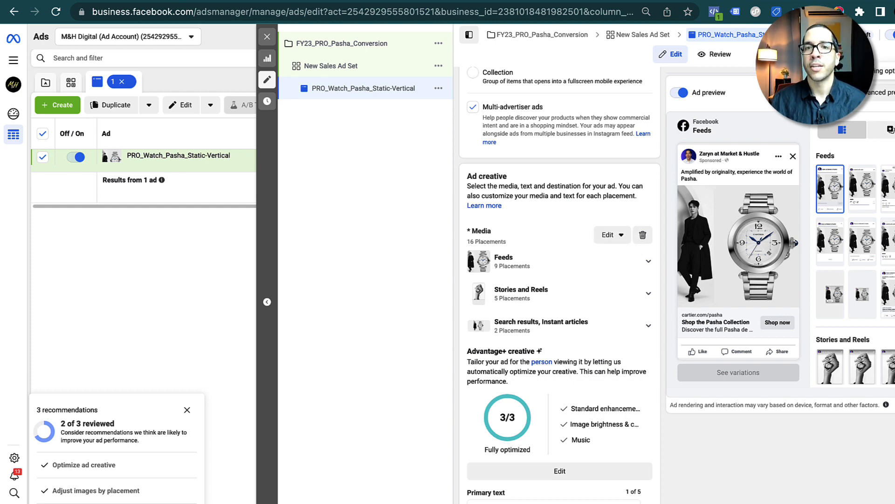
pyautogui.scroll(3, 560, 280)
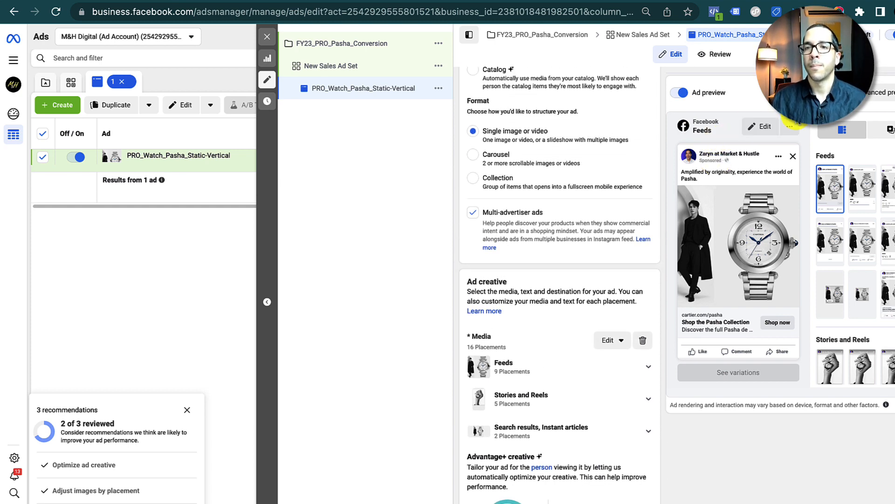
# Turn on link sharing for the PRO_Watch_Pasha_Static-Vertical ad preview and create a link active for 30 days
pyautogui.click(880, 91)
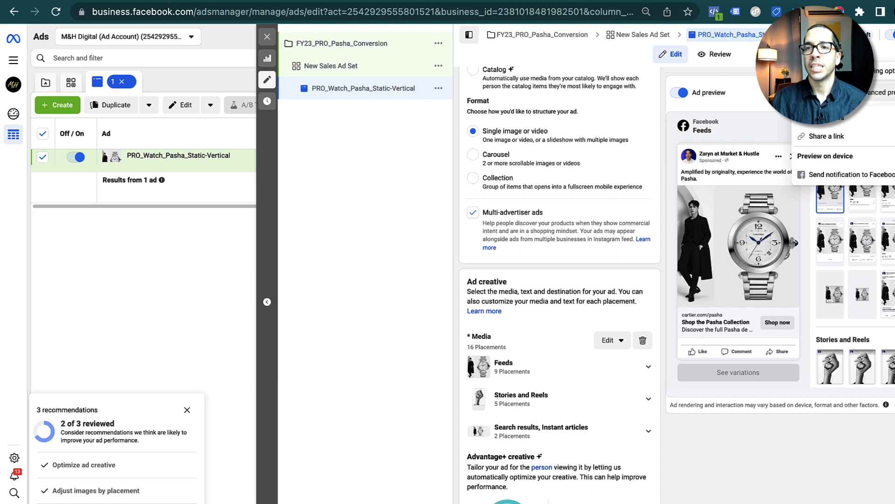
pyautogui.click(846, 142)
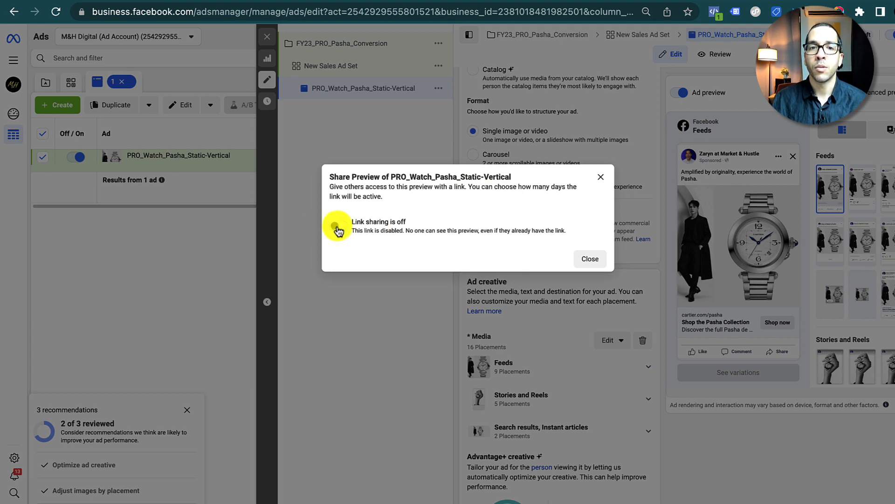
pyautogui.click(339, 226)
pyautogui.click(382, 248)
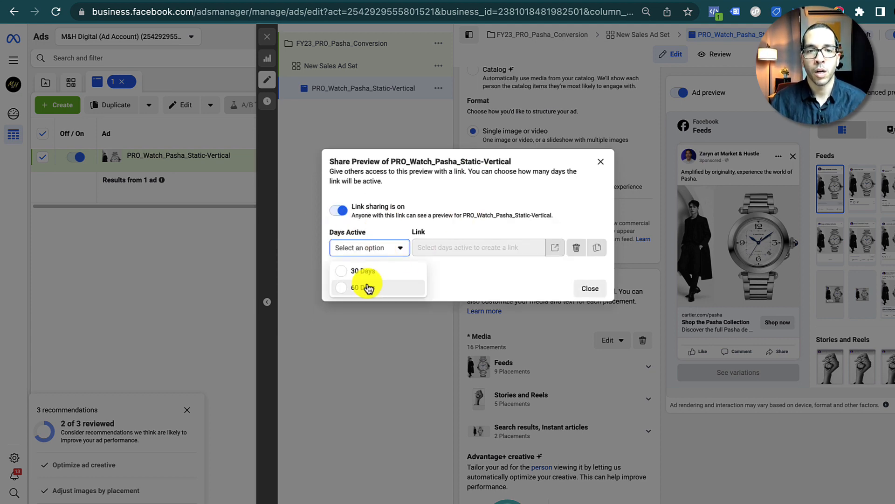
pyautogui.click(366, 275)
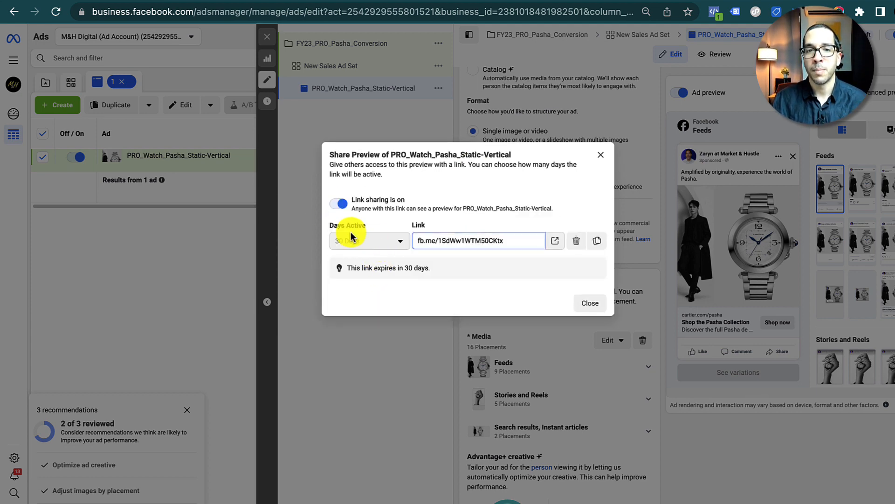
# Open the shared preview link to examine the ad across placements, return to Ads Manager and close the sharing dialog
pyautogui.click(559, 247)
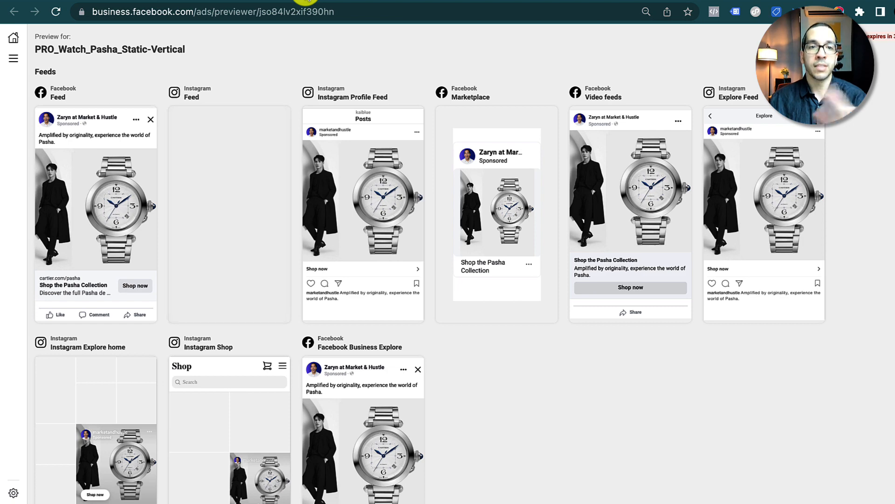
pyautogui.click(68, 0)
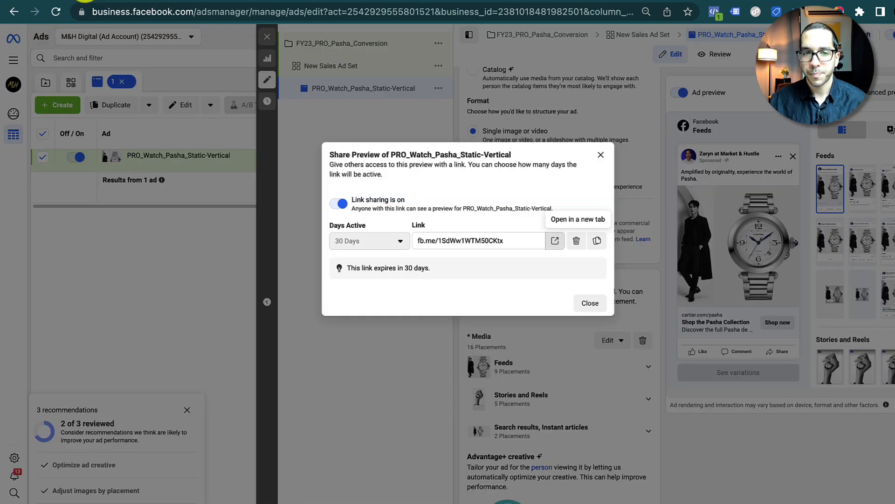
pyautogui.click(605, 155)
# Dismiss the recommendations card while looking back over the ad's setup options
pyautogui.scroll(2, 591, 166)
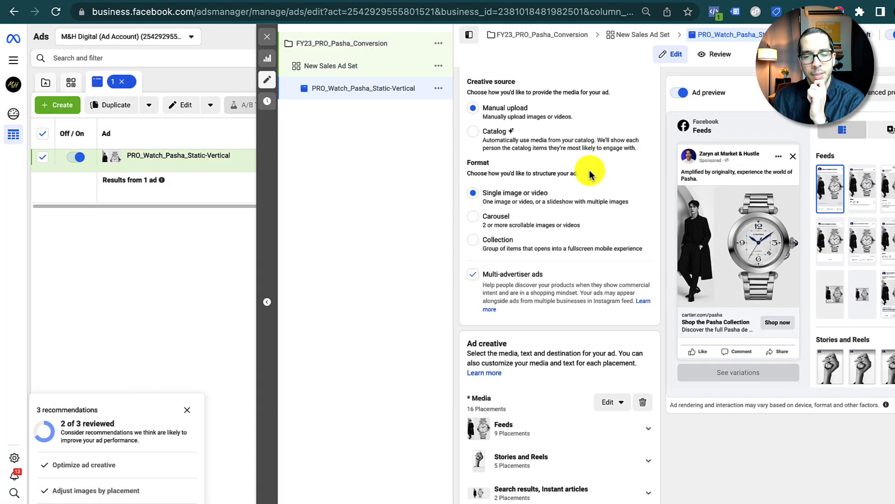
pyautogui.scroll(1, 590, 175)
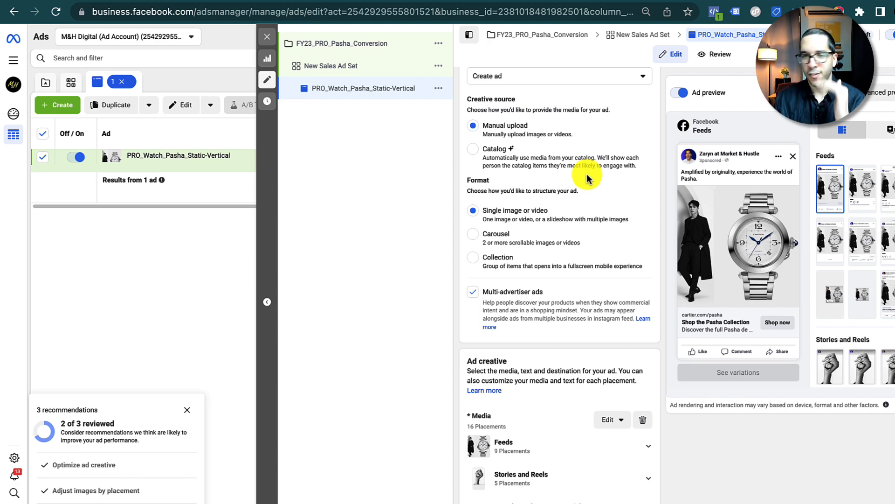
pyautogui.scroll(3, 587, 175)
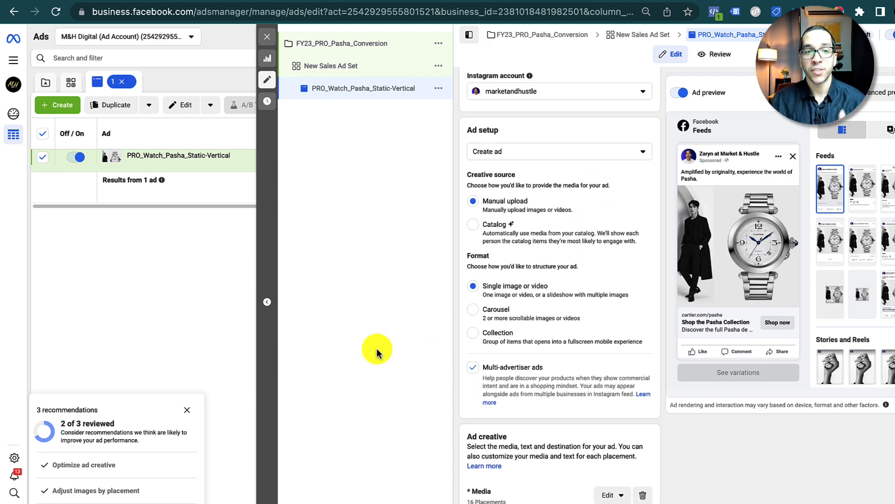
pyautogui.click(187, 411)
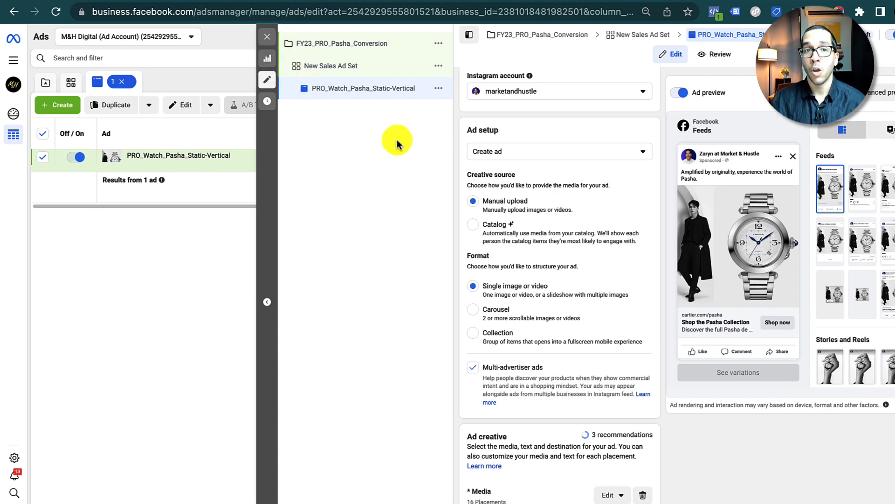
# View the FY23_PRO_Pasha_Conversion campaign settings, return to the campaign list, and reopen its New Sales Ad Set and PRO_Watch_Pasha_Static-Vertical ad for editing
pyautogui.click(388, 43)
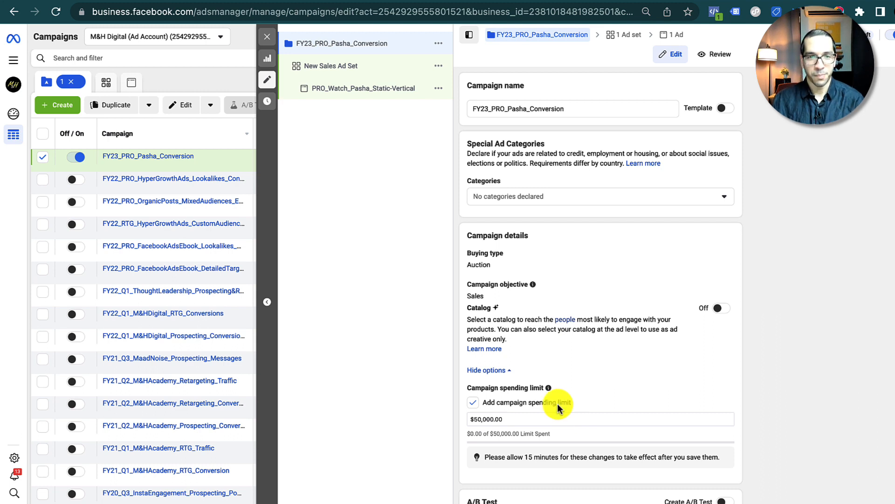
pyautogui.click(267, 38)
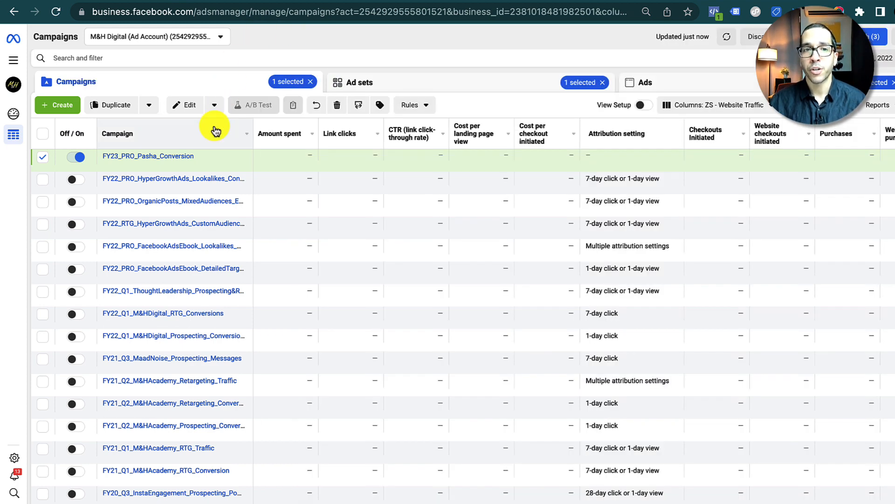
pyautogui.click(165, 159)
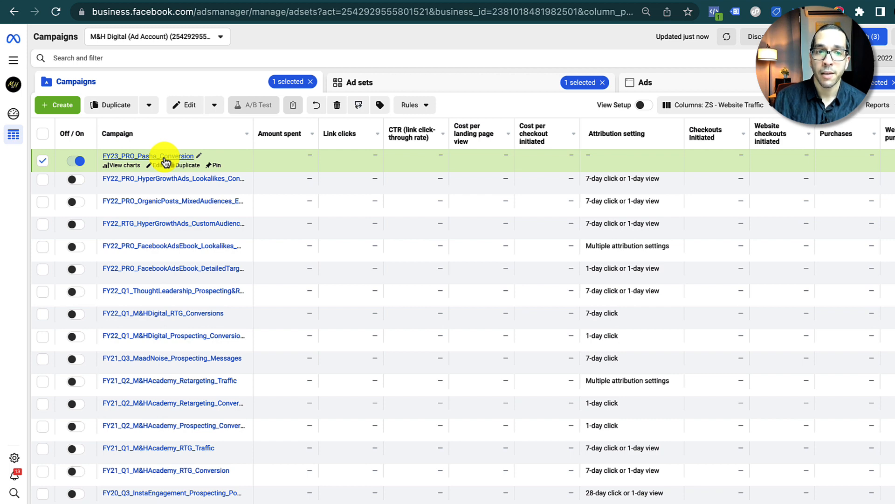
pyautogui.click(158, 167)
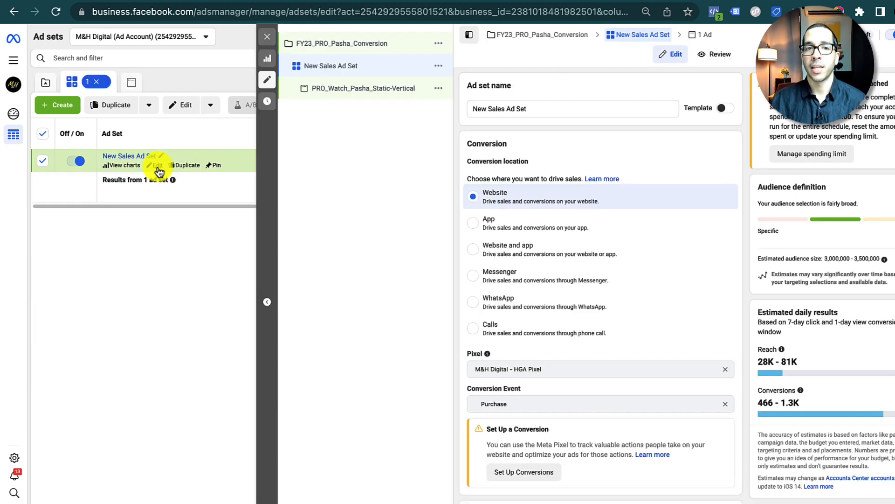
pyautogui.click(340, 93)
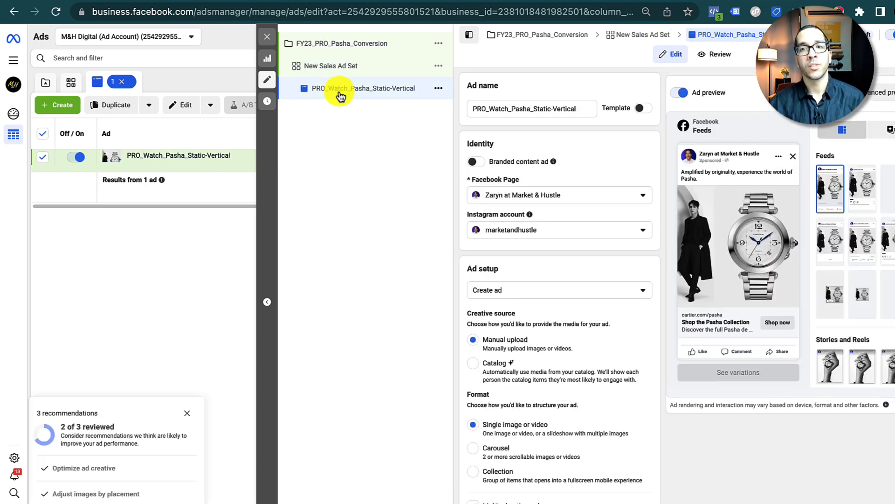